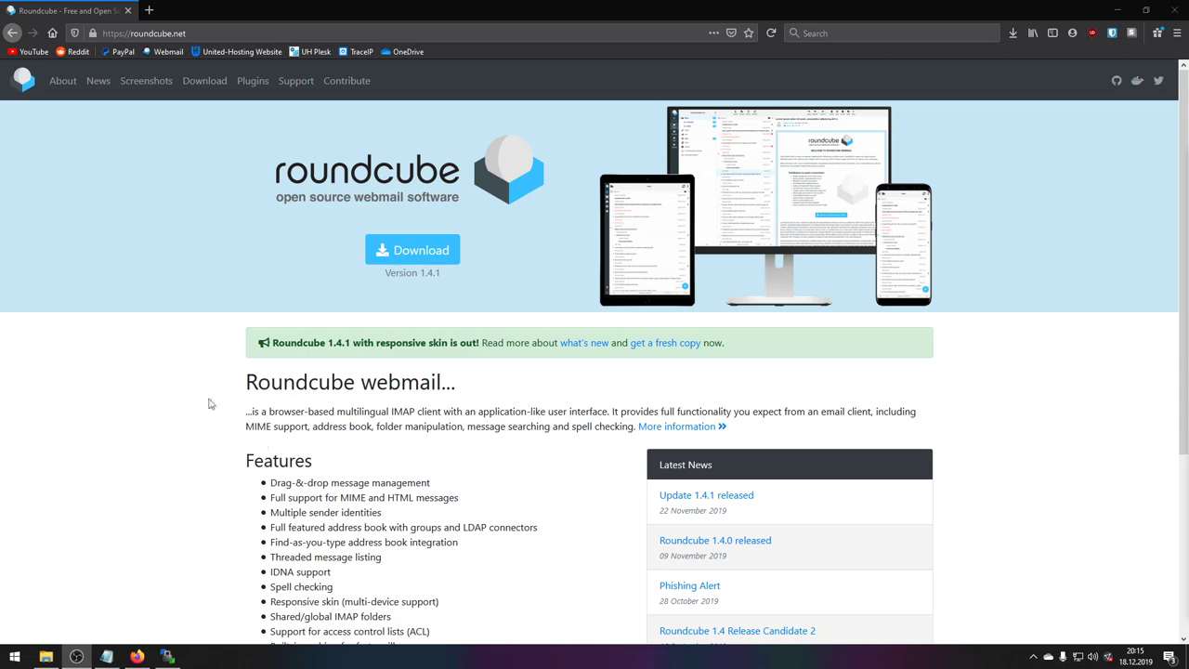
- Note the current version 1.4.1 on roundcube.net and go to its download page
left_click_drag(385, 272, 443, 285)
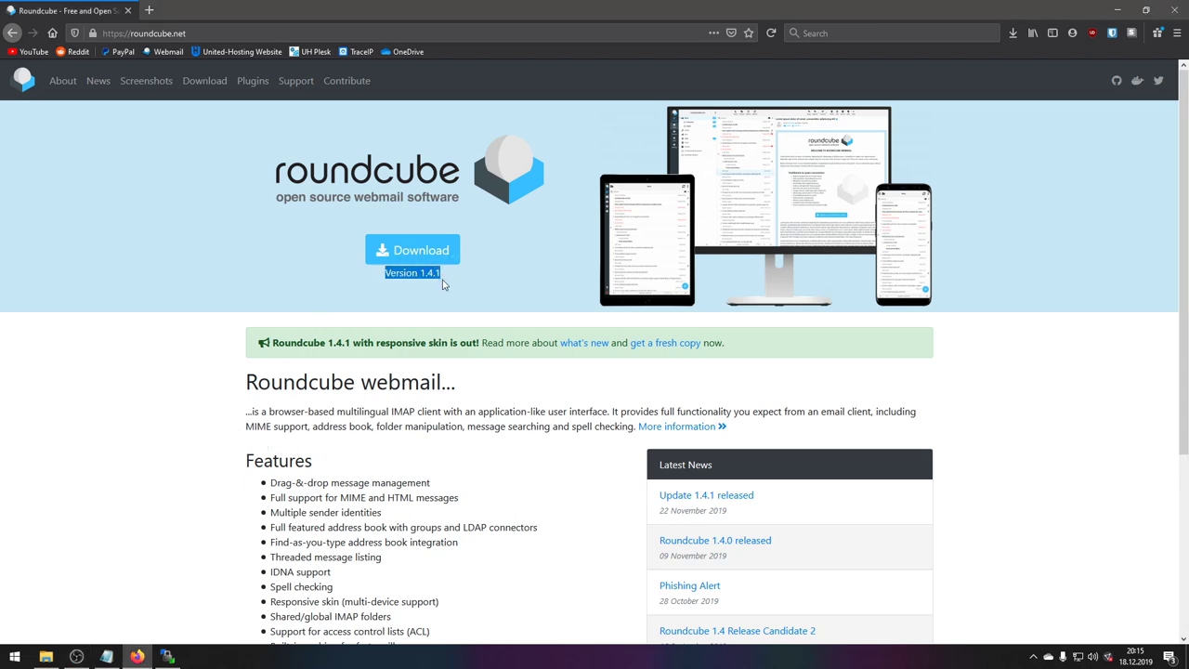
left_click(442, 286)
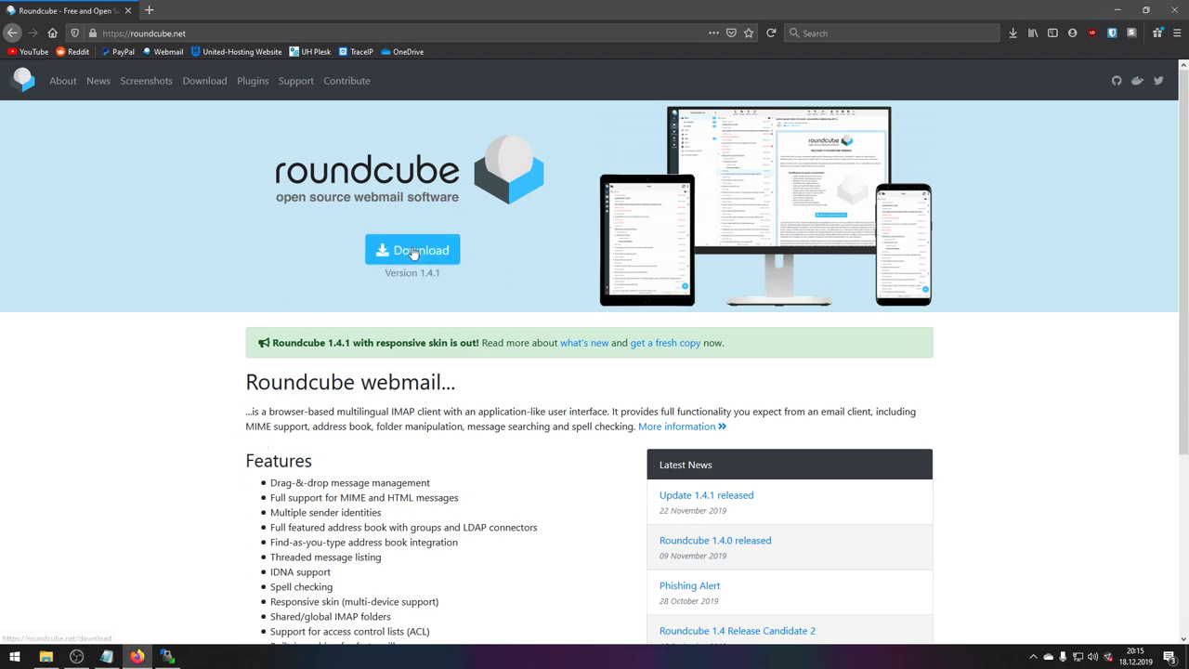
- Save the stable Complete 1.4.1 package as a tar.gz file and confirm the download finished
left_click(389, 249)
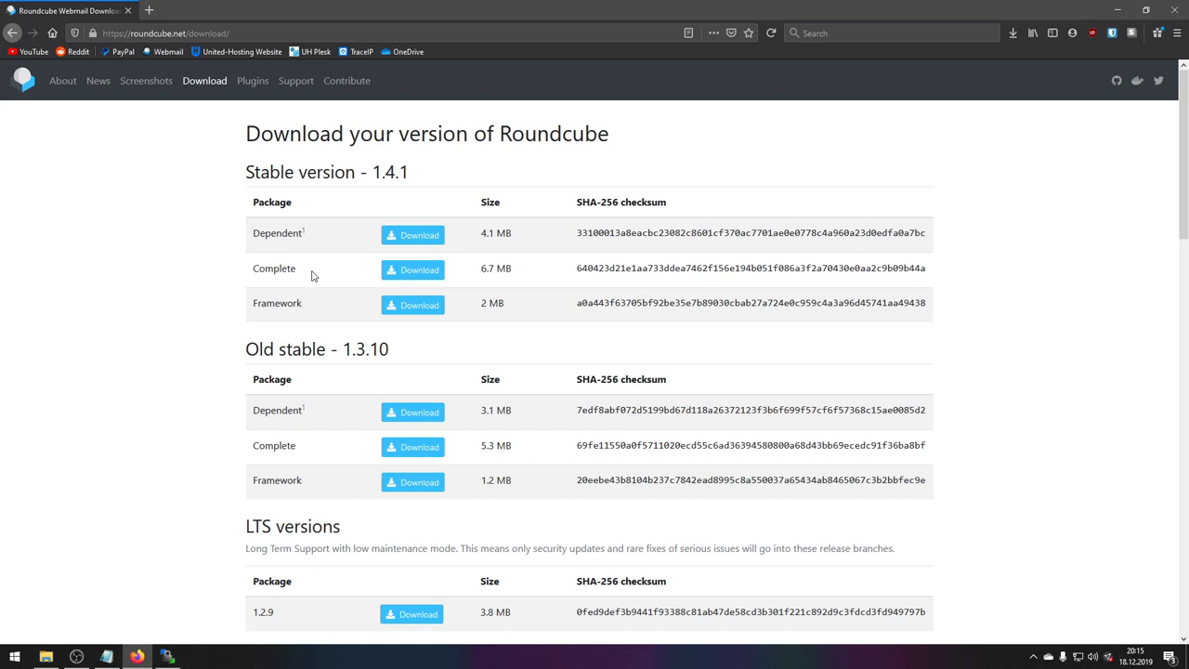
left_click_drag(296, 269, 258, 268)
left_click(255, 268)
left_click(407, 270)
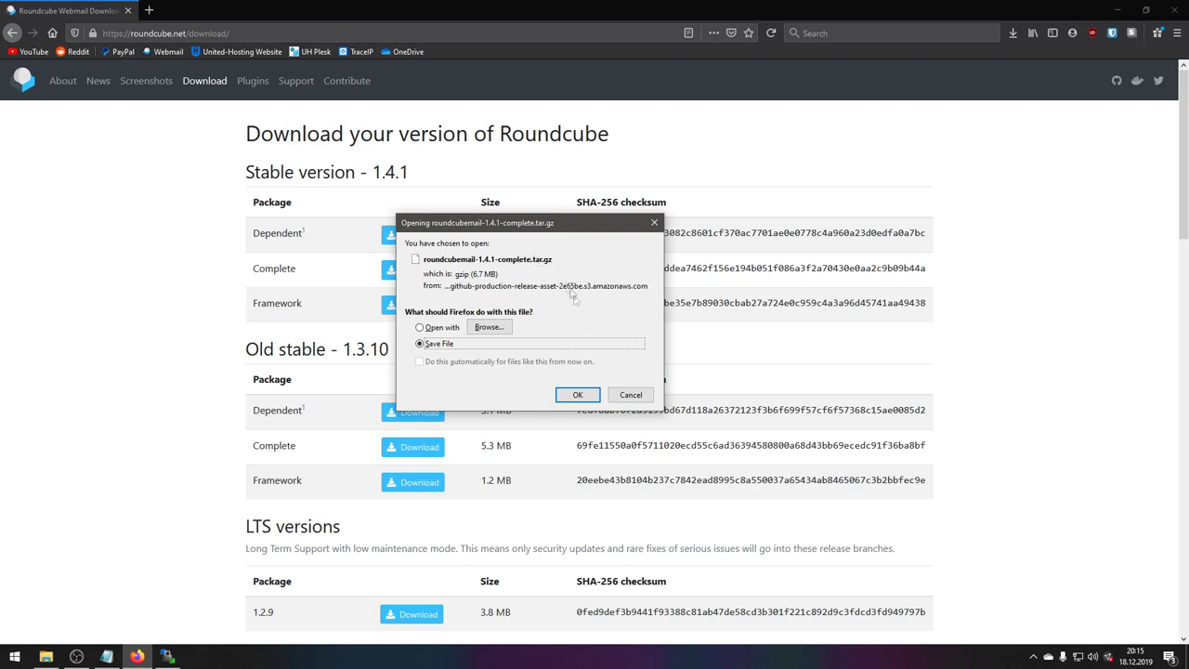
left_click(630, 395)
left_click(1015, 39)
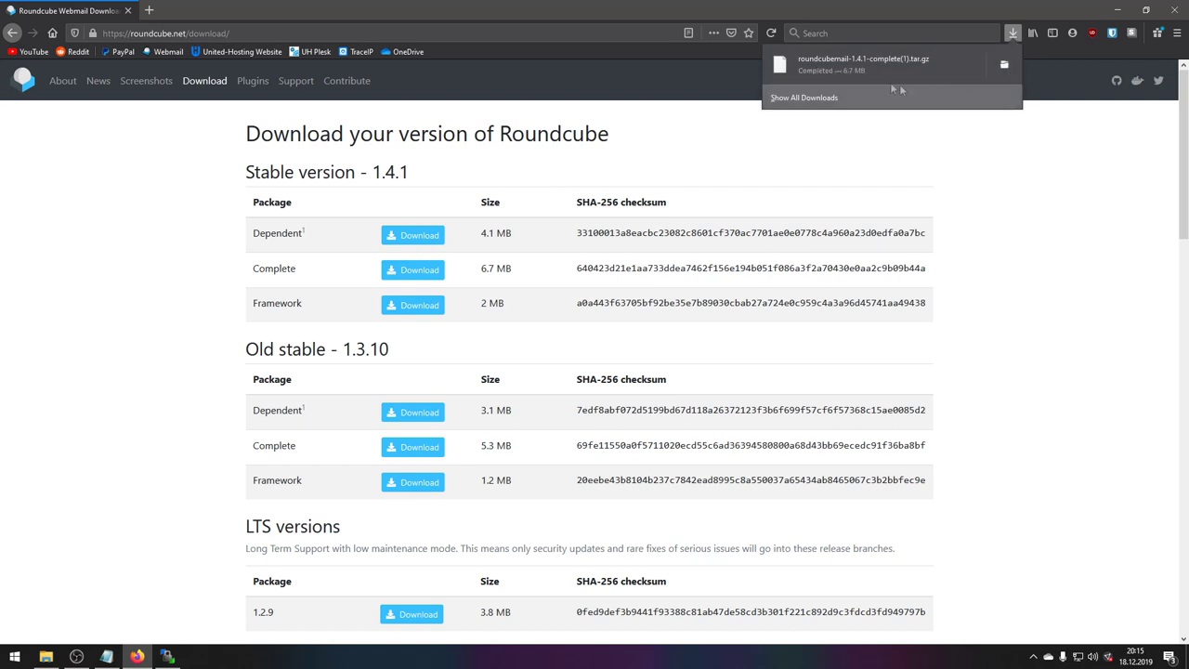
- Minimize Firefox and open the desktop's roundcubemail-1.4.1 folder to view its 21 items
left_click(1117, 10)
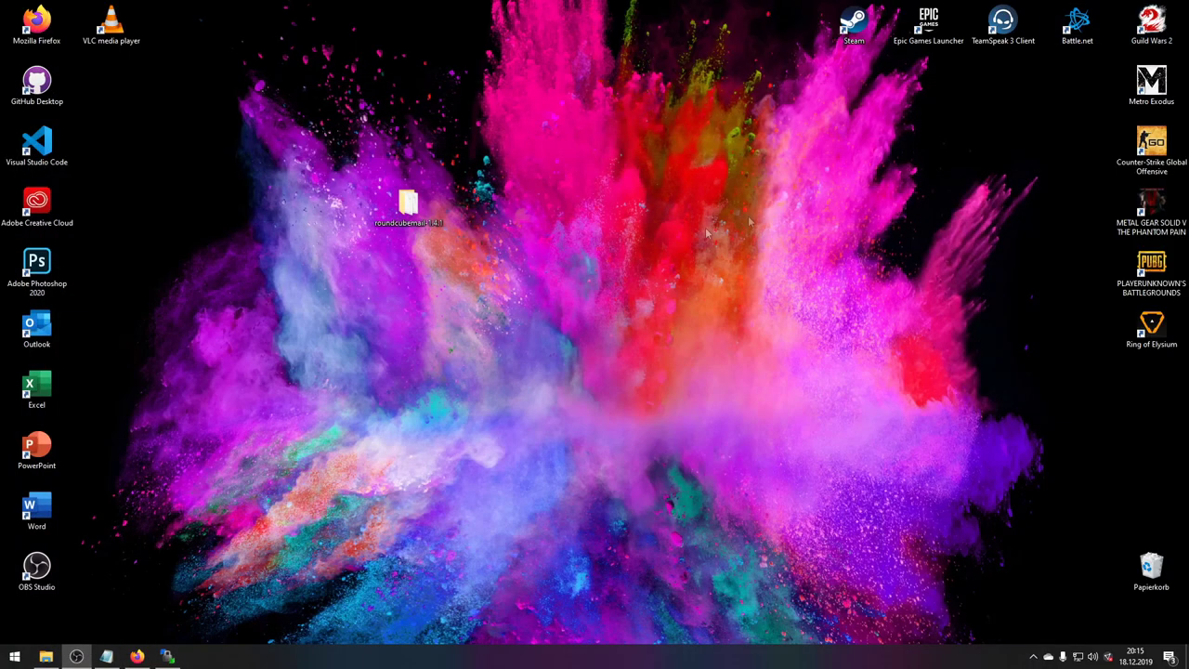
double_click(409, 204)
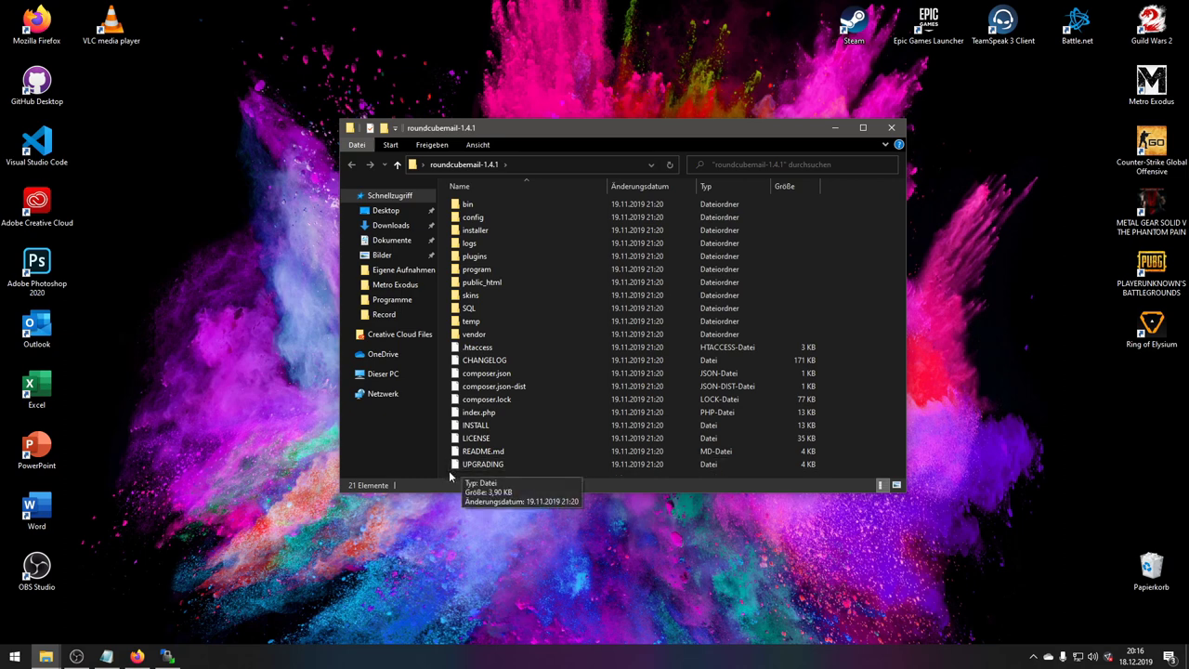
- Place WinSCP beside the roundcubemail-1.4.1 folder and drag all 21 items into the remote root
left_click(167, 656)
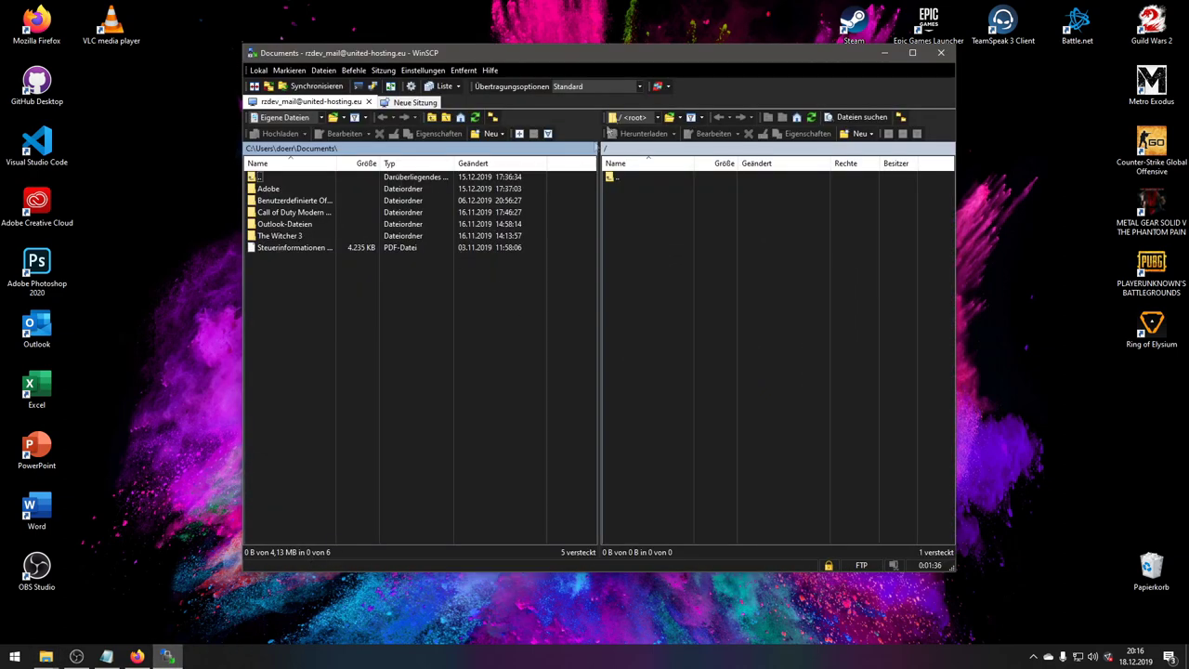
left_click_drag(391, 57, 185, 75)
left_click_drag(758, 137, 1022, 127)
left_click_drag(722, 462, 760, 179)
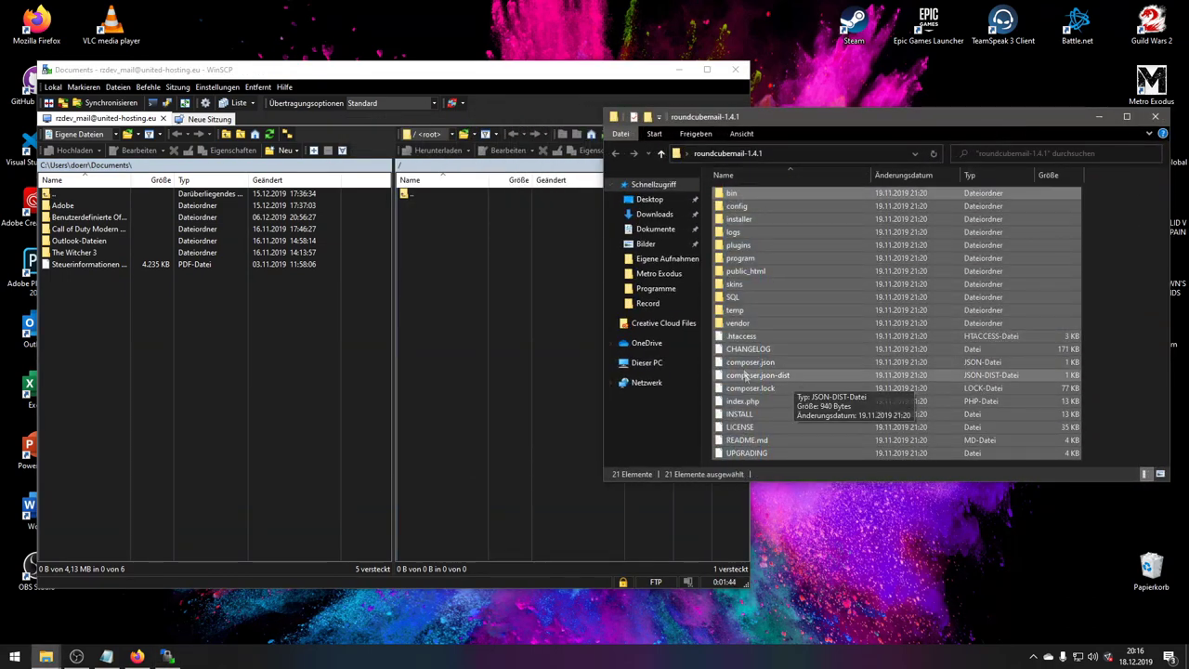
left_click_drag(746, 376, 423, 260)
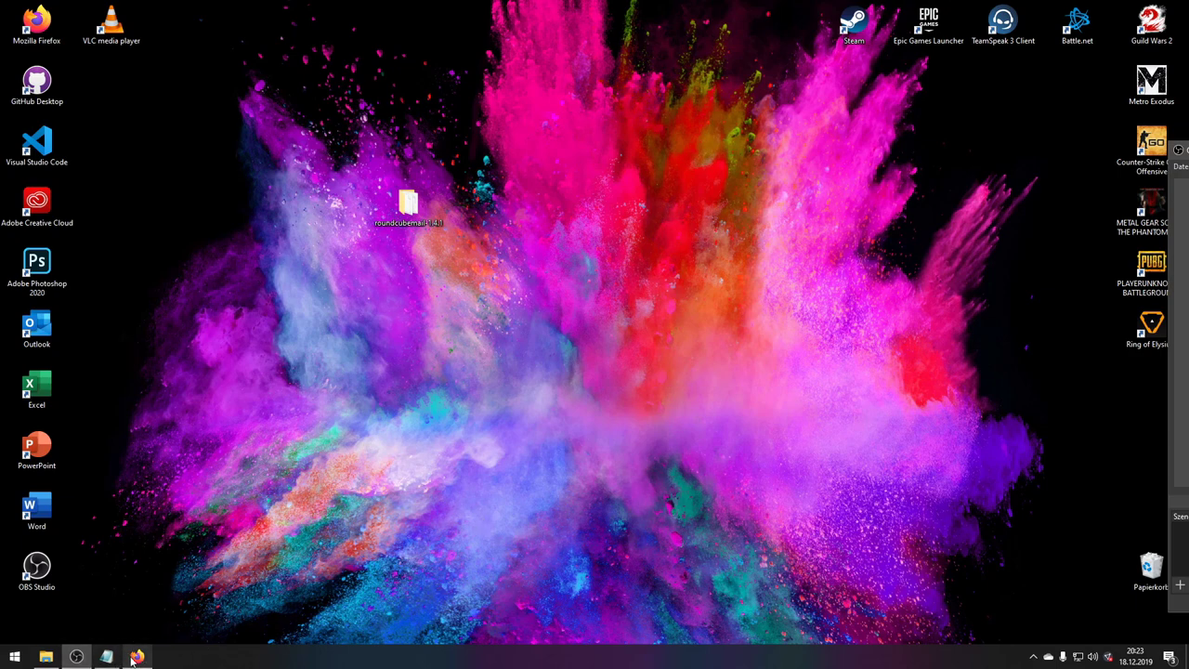
- Restore Firefox and load mail.rzdev.de in a new tab
mouse_move(133, 657)
left_click(146, 617)
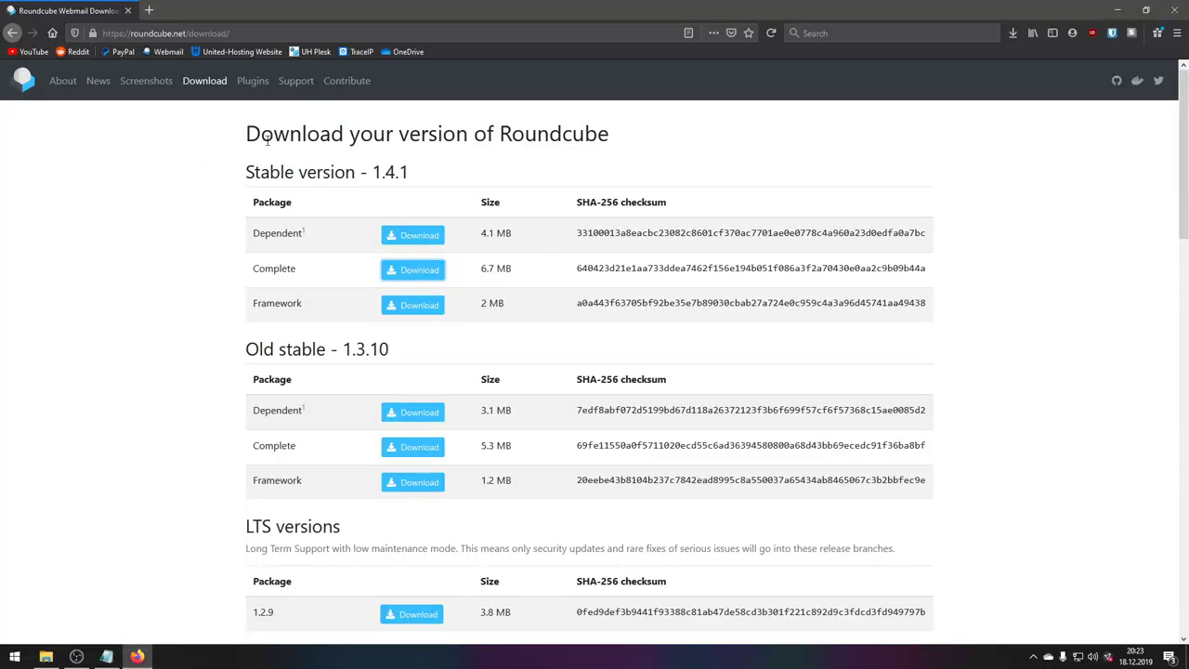
left_click(149, 10)
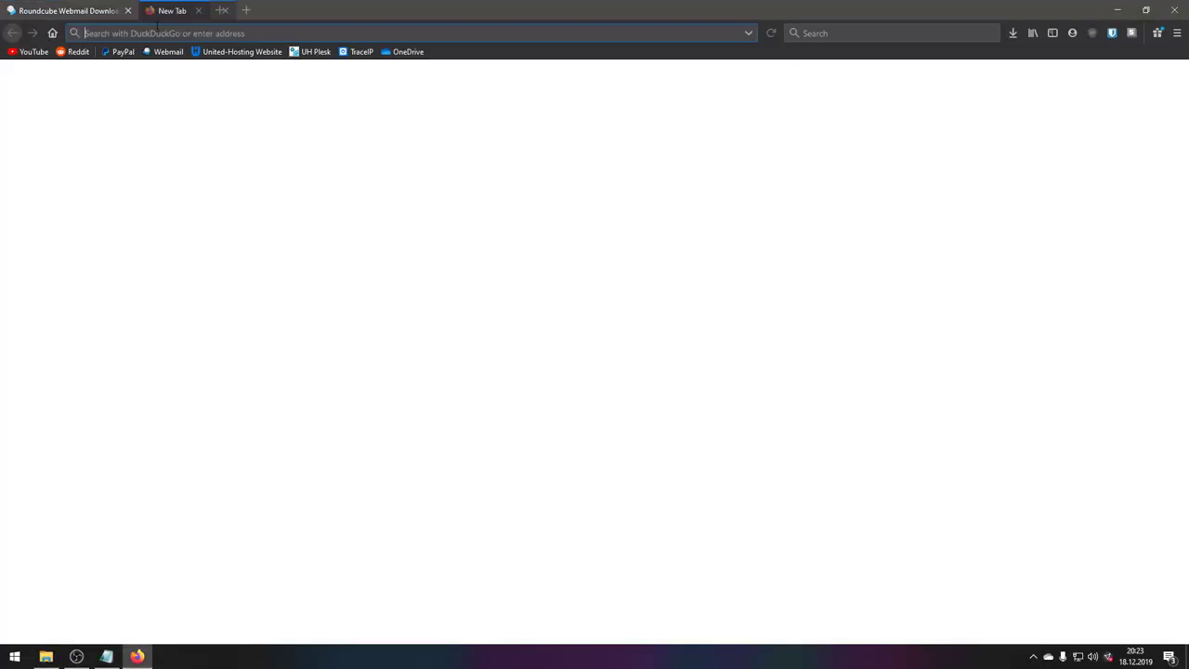
type("mail.rzde")
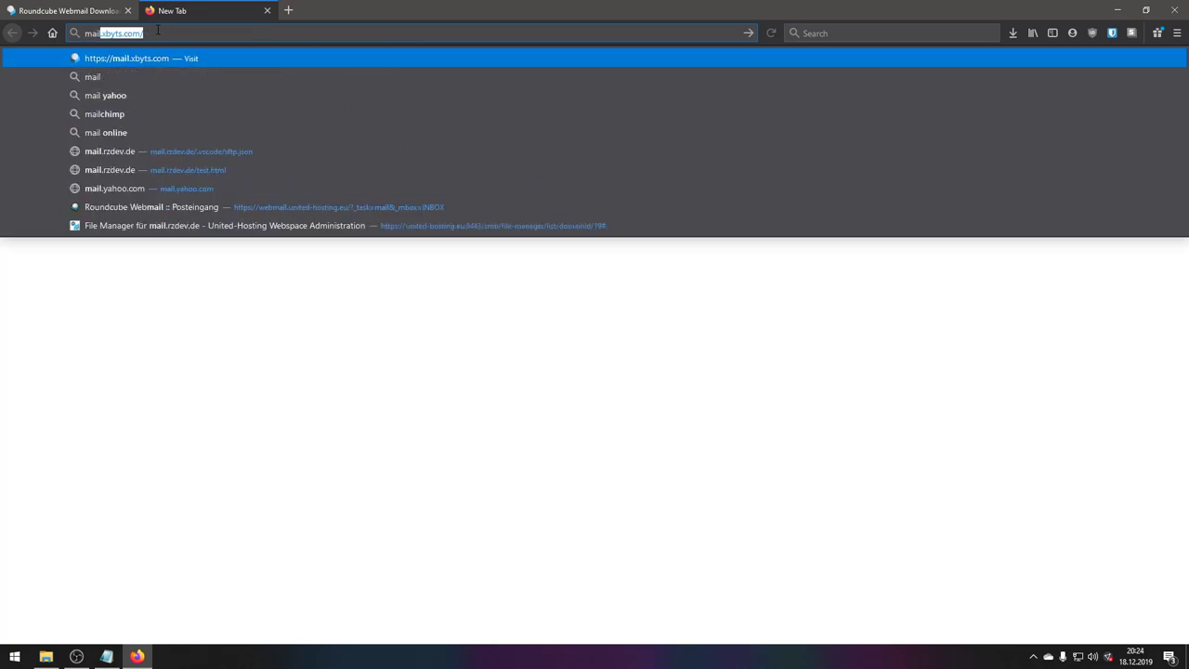
type("v.de")
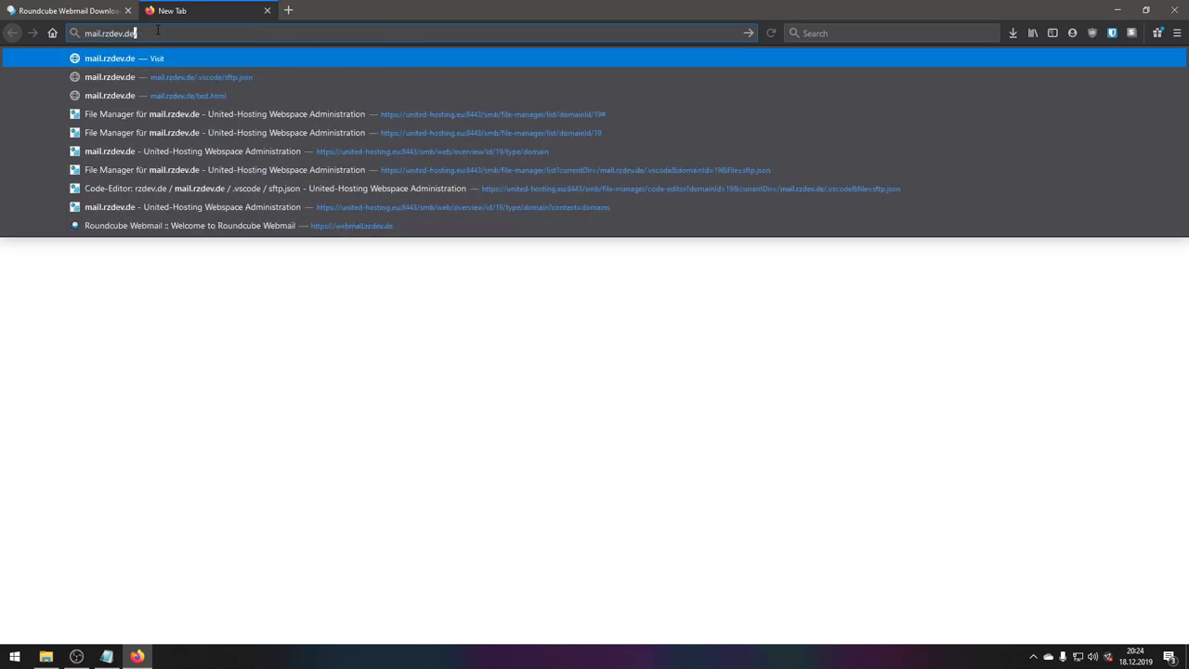
key("Return")
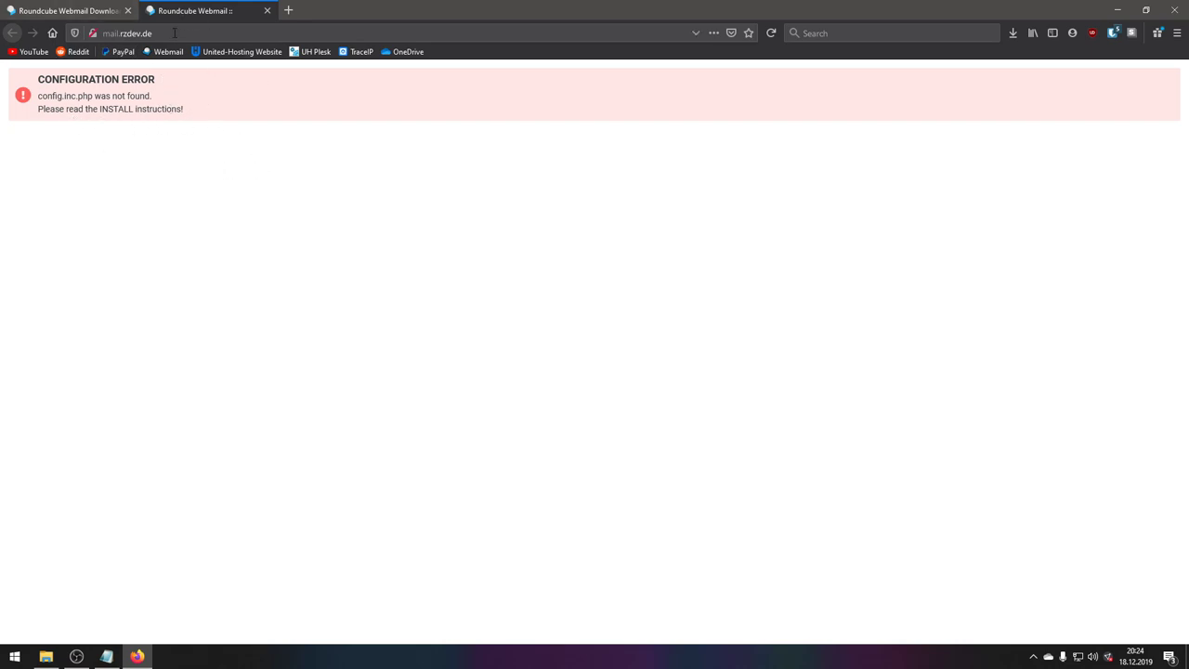
left_click(104, 33)
left_click(103, 33)
type("https://")
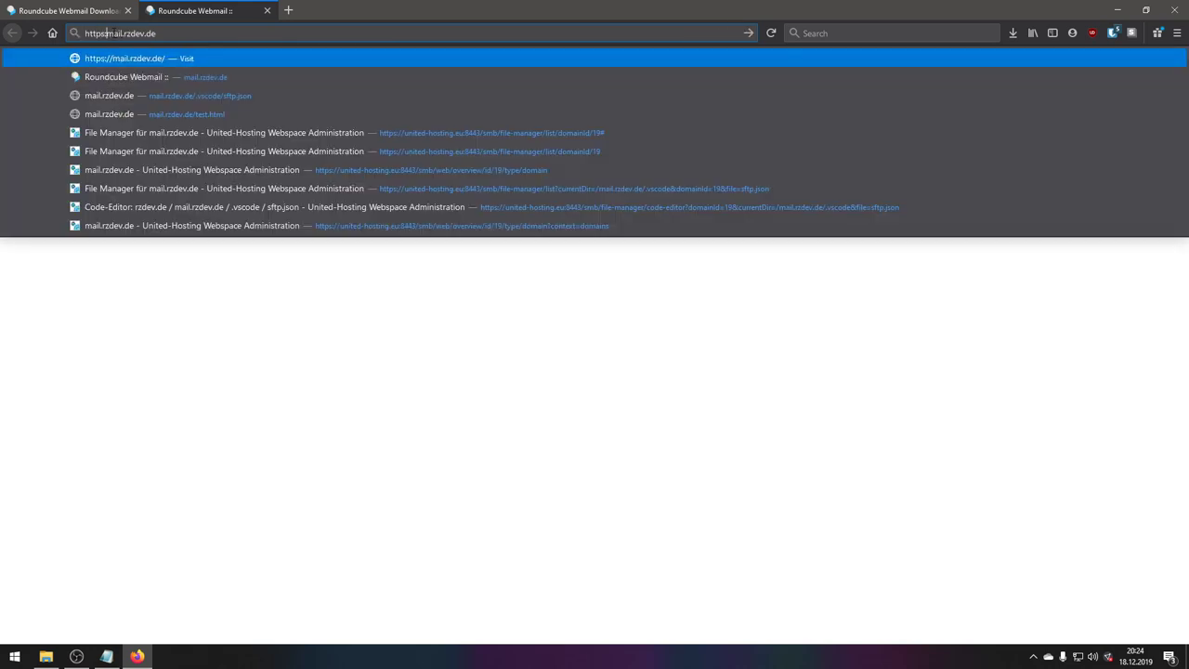
key("Return")
left_click(232, 33)
left_click(239, 30)
type("//")
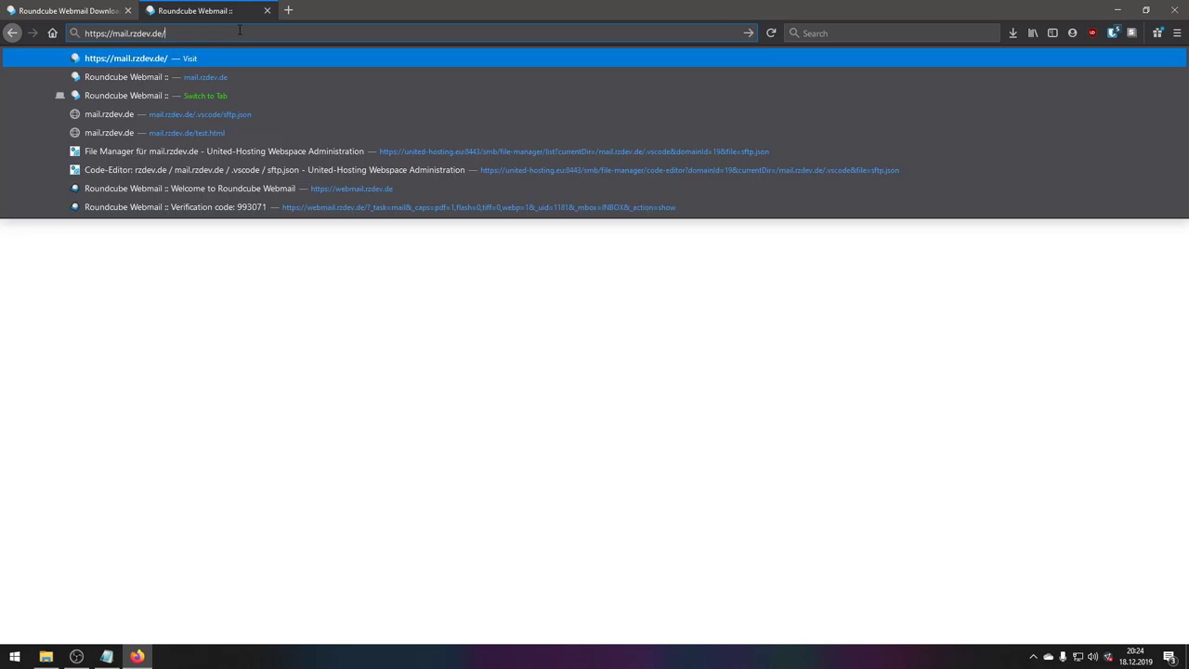
type("installe")
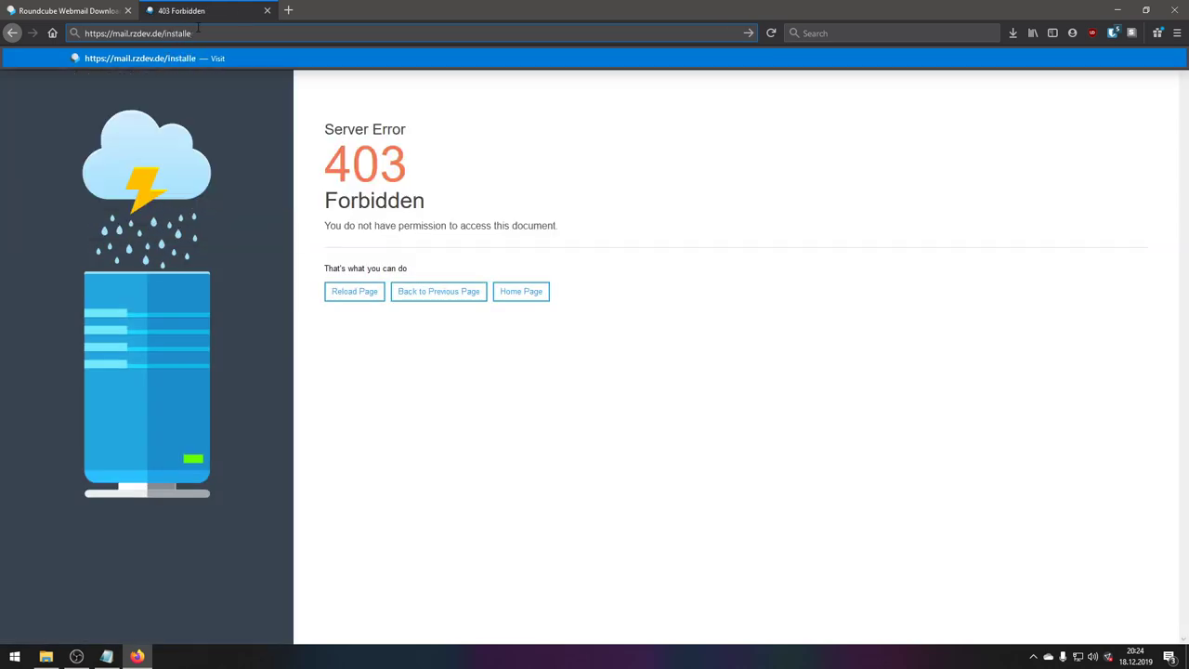
type("r")
key("Return")
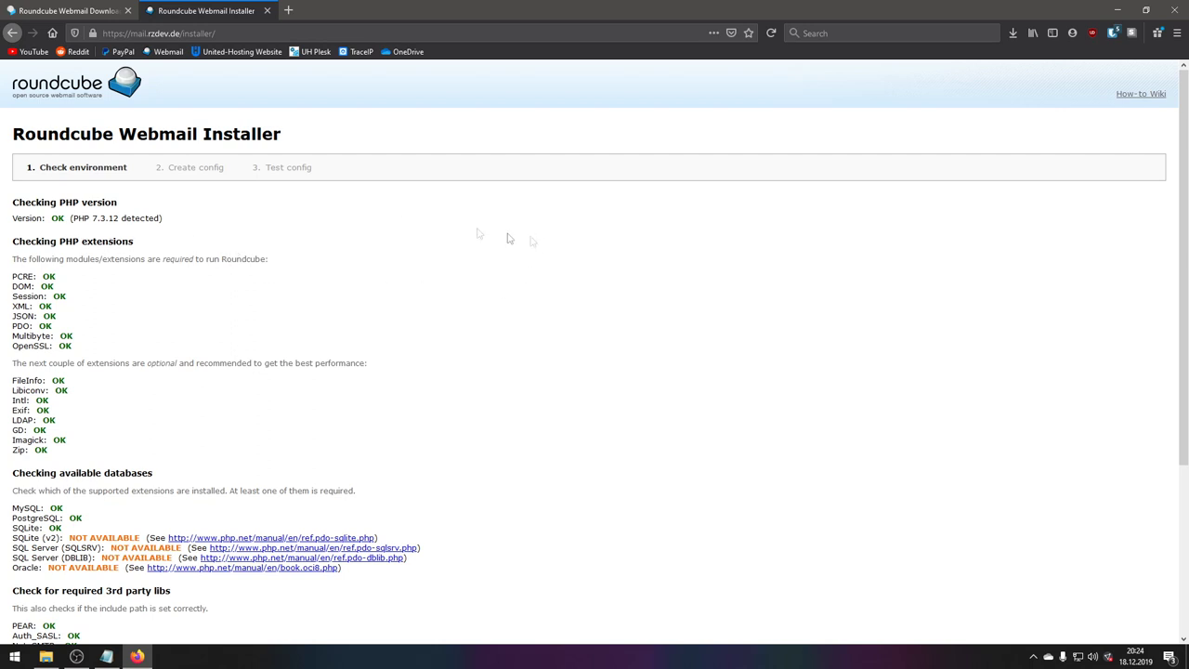
- Review the environment check: PHP 7.3.12 detected, MySQL and PostgreSQL drivers available
left_click_drag(24, 218, 229, 233)
left_click(103, 229)
scroll(115, 294, "down", 5)
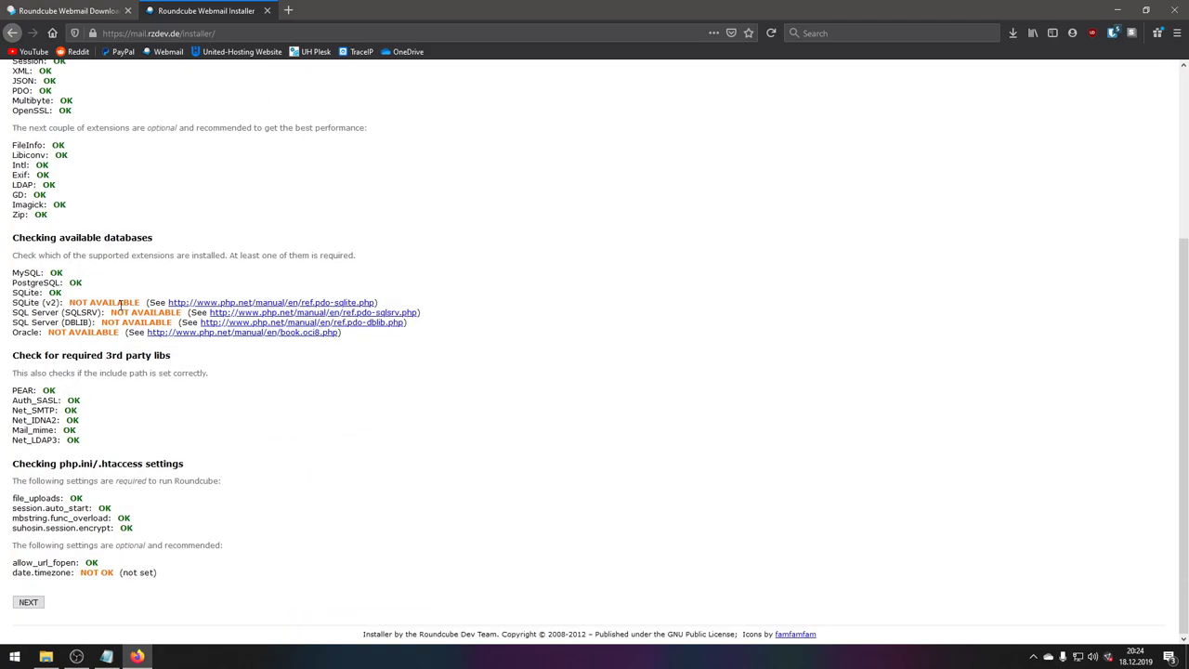
scroll(101, 298, "up", 5)
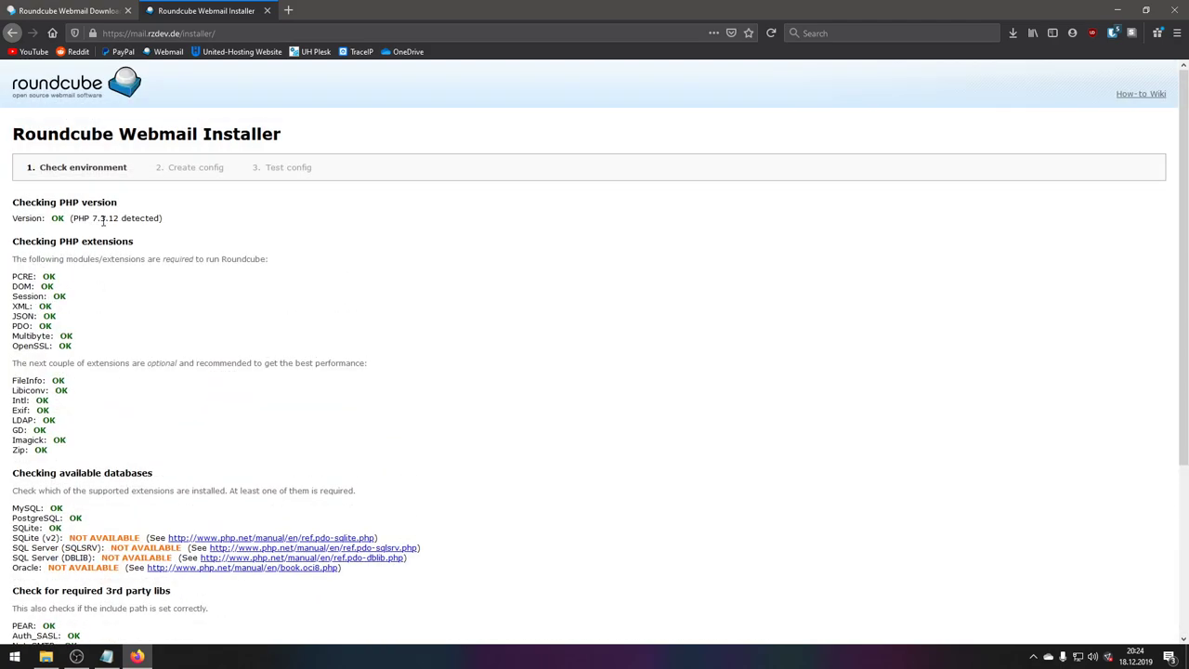
scroll(214, 282, "down", 2)
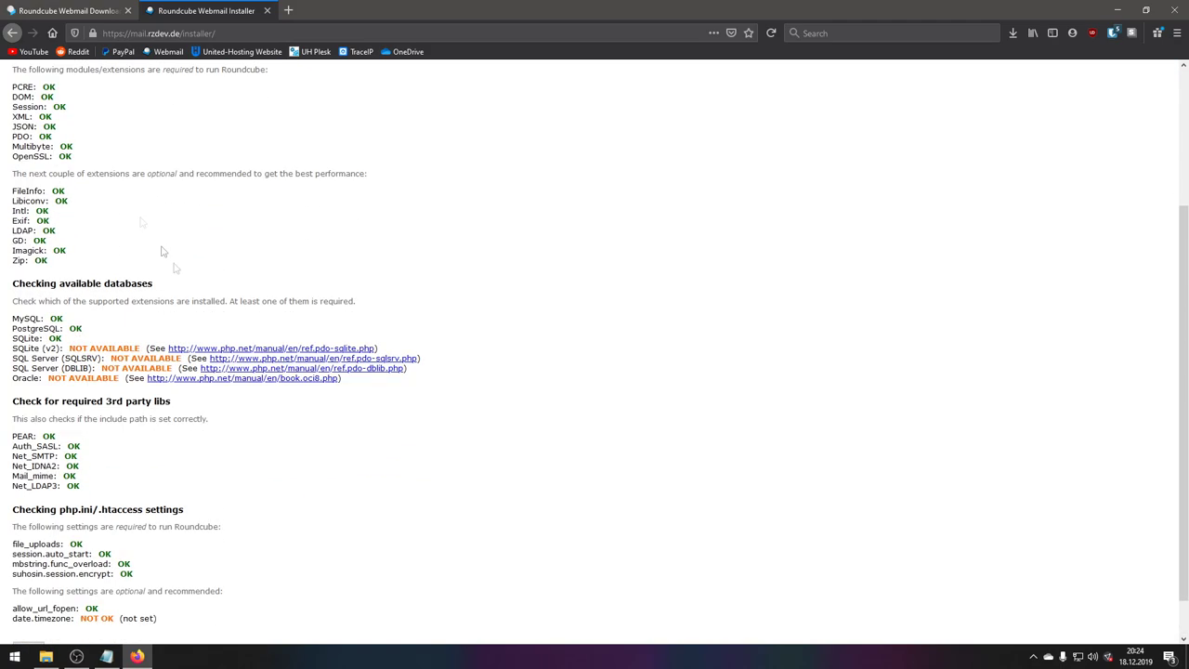
scroll(75, 322, "up", 1)
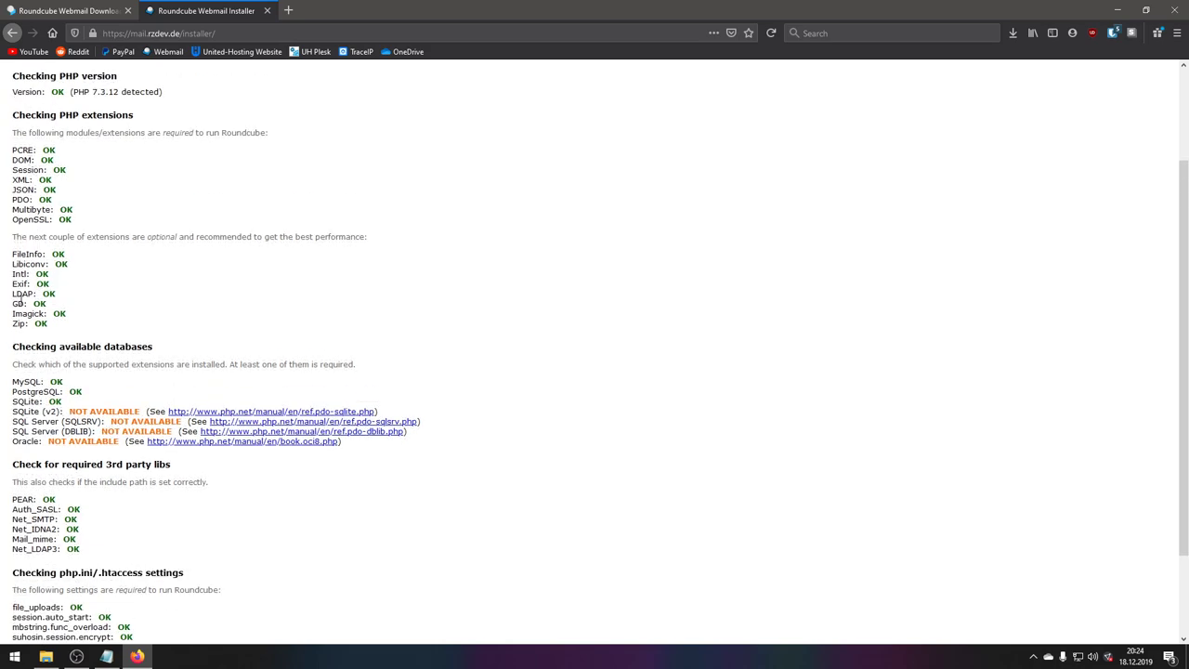
scroll(207, 332, "down", 2)
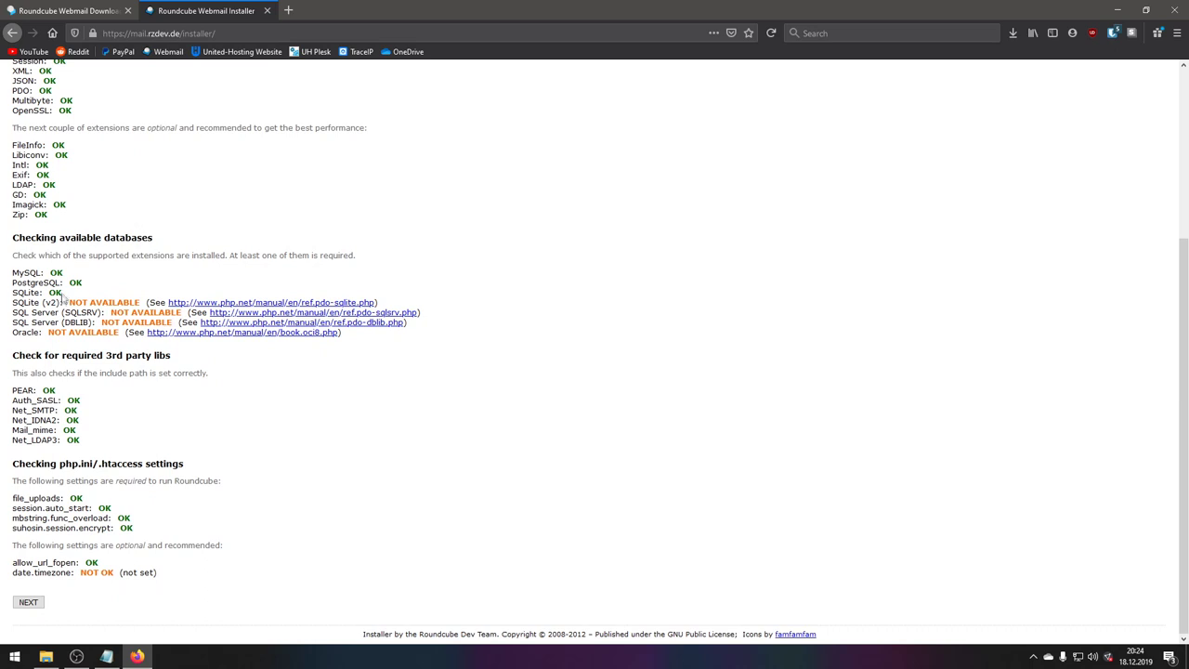
left_click_drag(12, 302, 362, 334)
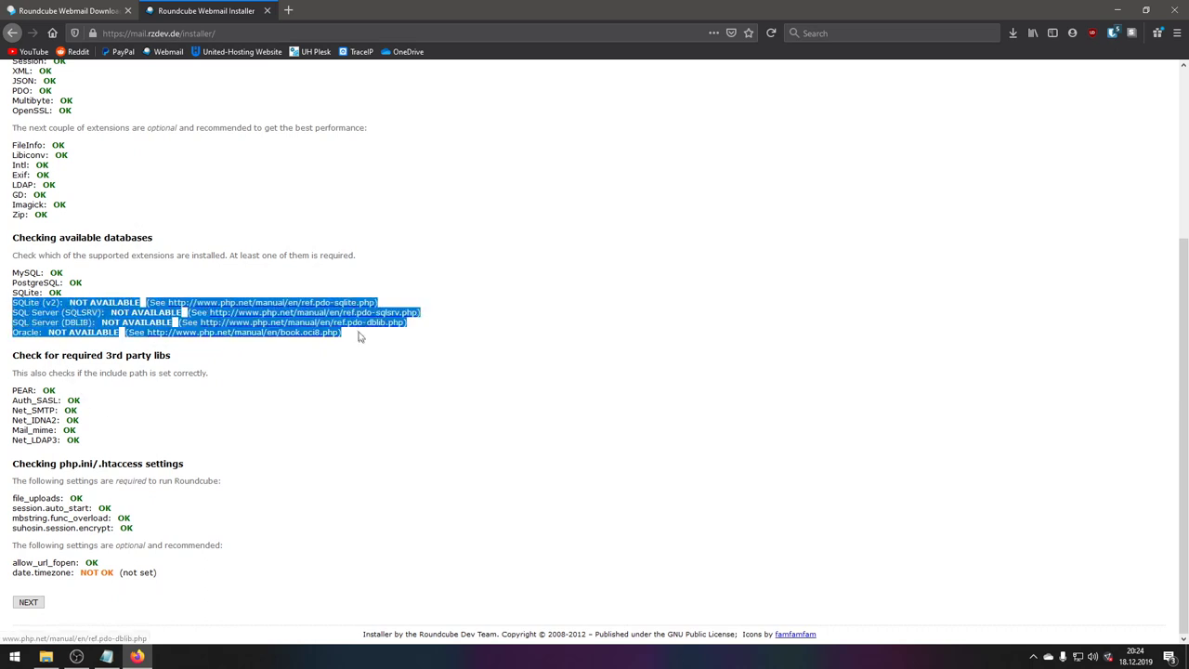
left_click(361, 337)
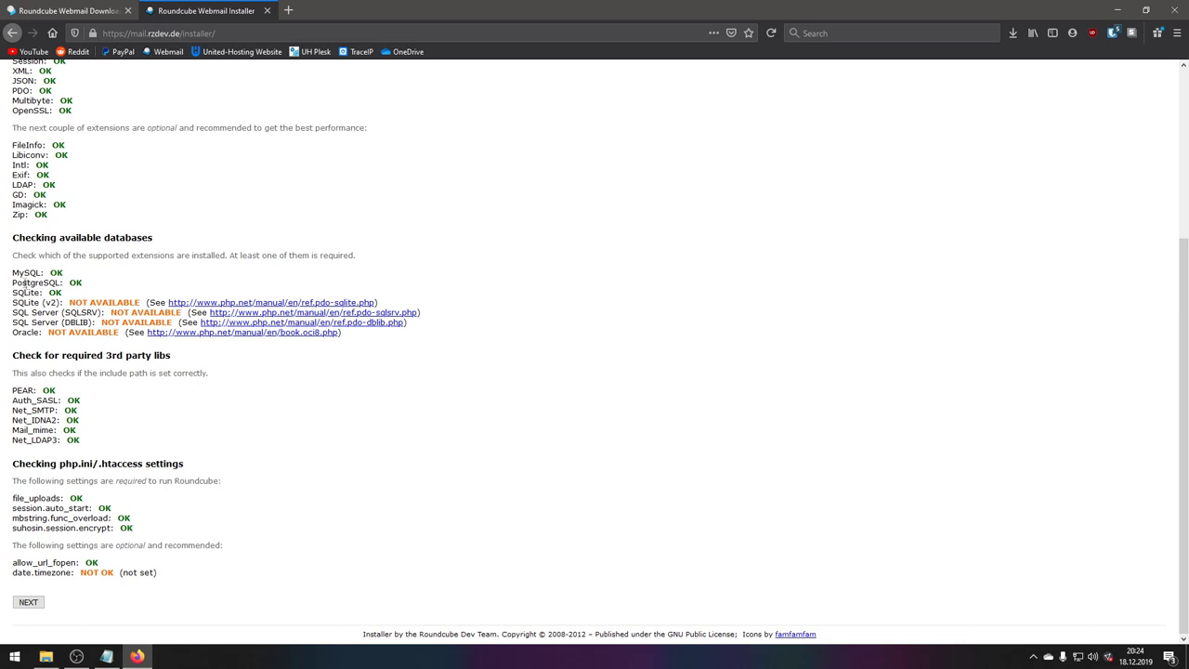
left_click_drag(11, 272, 83, 278)
triple_click(92, 283)
left_click_drag(22, 292, 75, 276)
left_click(83, 283)
- Note the third-party libs check and unset date.timezone, then proceed to Create config
left_click_drag(43, 355, 203, 358)
left_click(198, 364)
left_click_drag(13, 576, 183, 577)
left_click(149, 585)
left_click(29, 603)
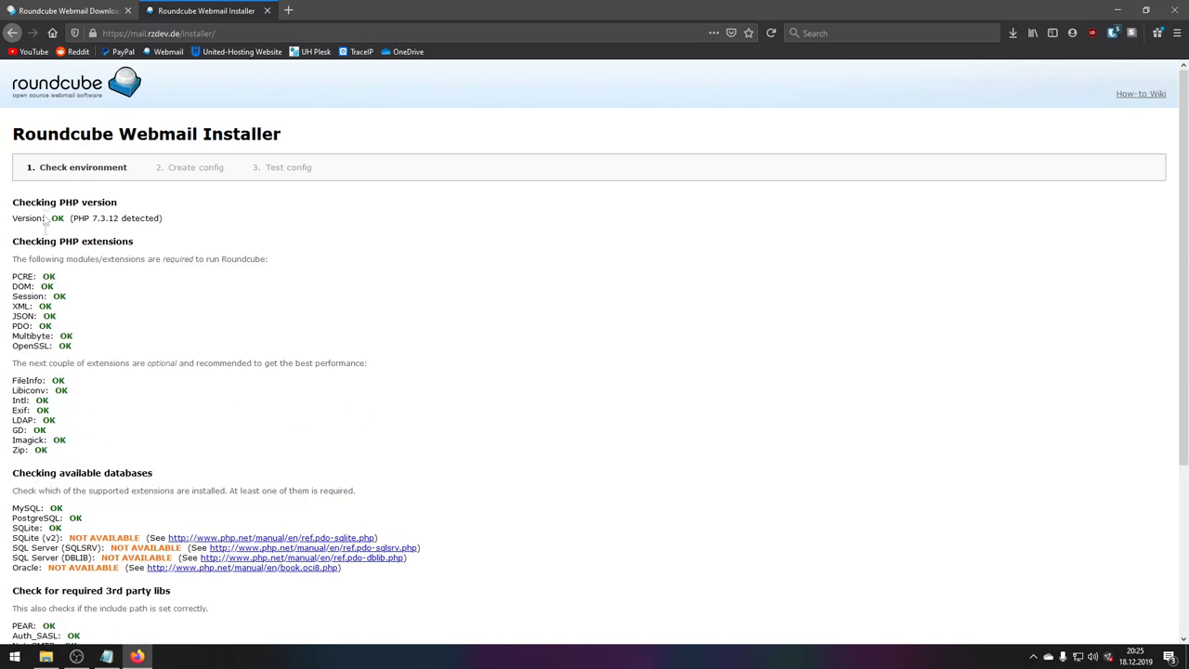
scroll(127, 440, "down", 3)
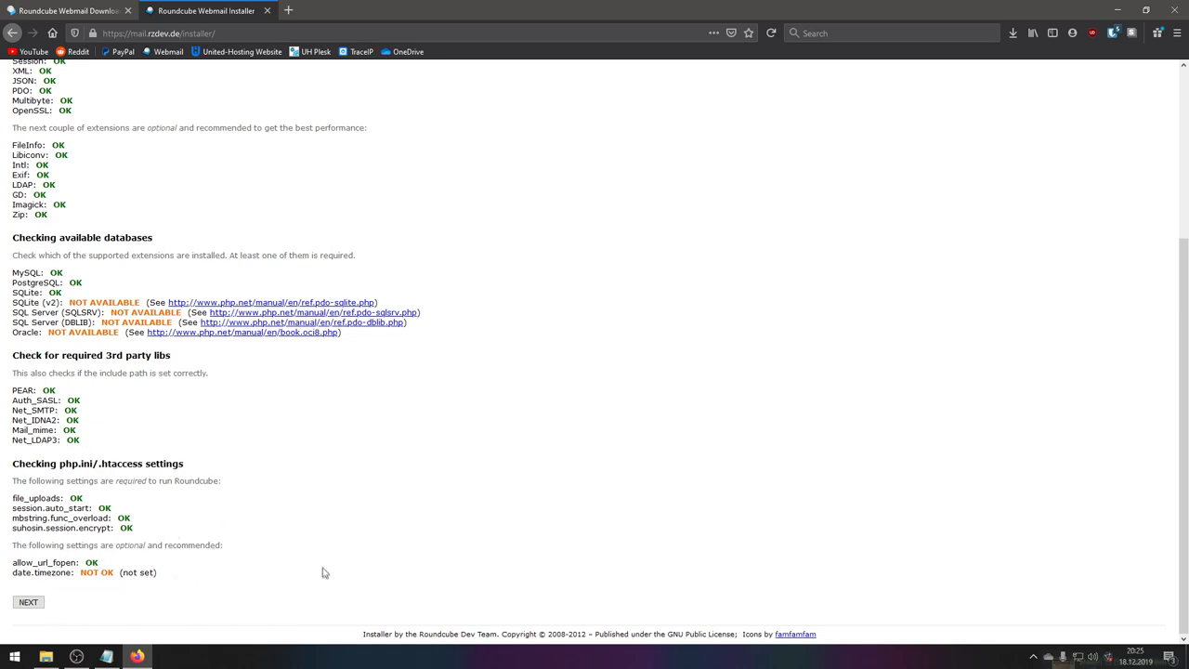
left_click(28, 602)
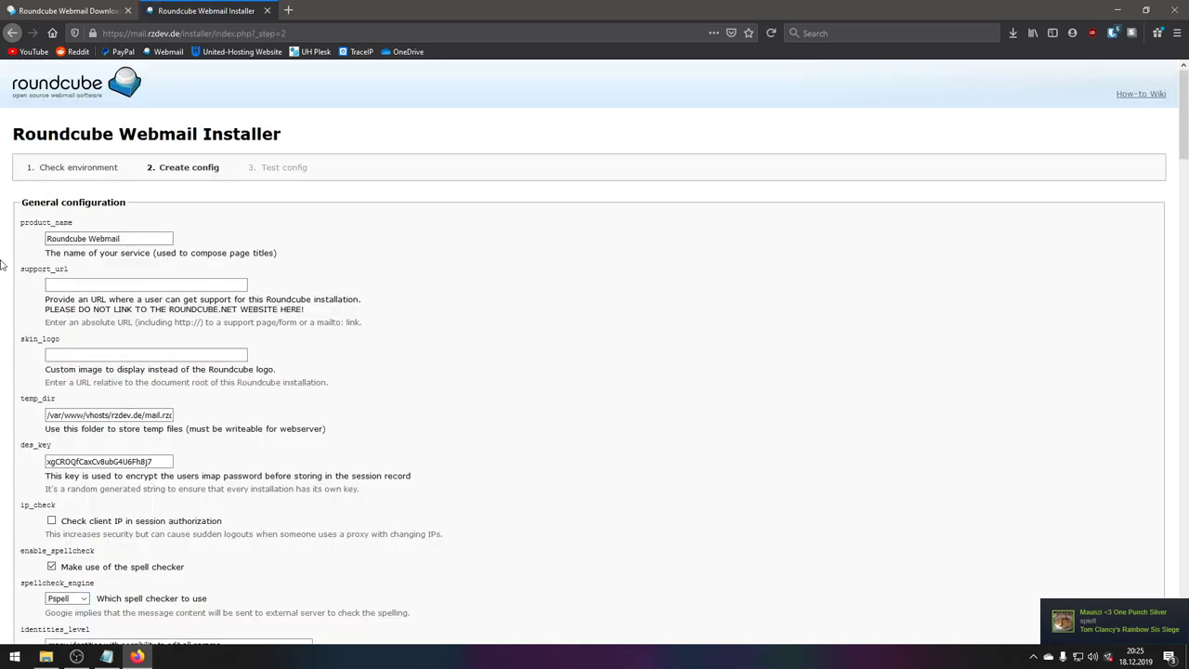
- Close the download tab and review the product name, skin_logo and des_key settings
left_click(84, 282)
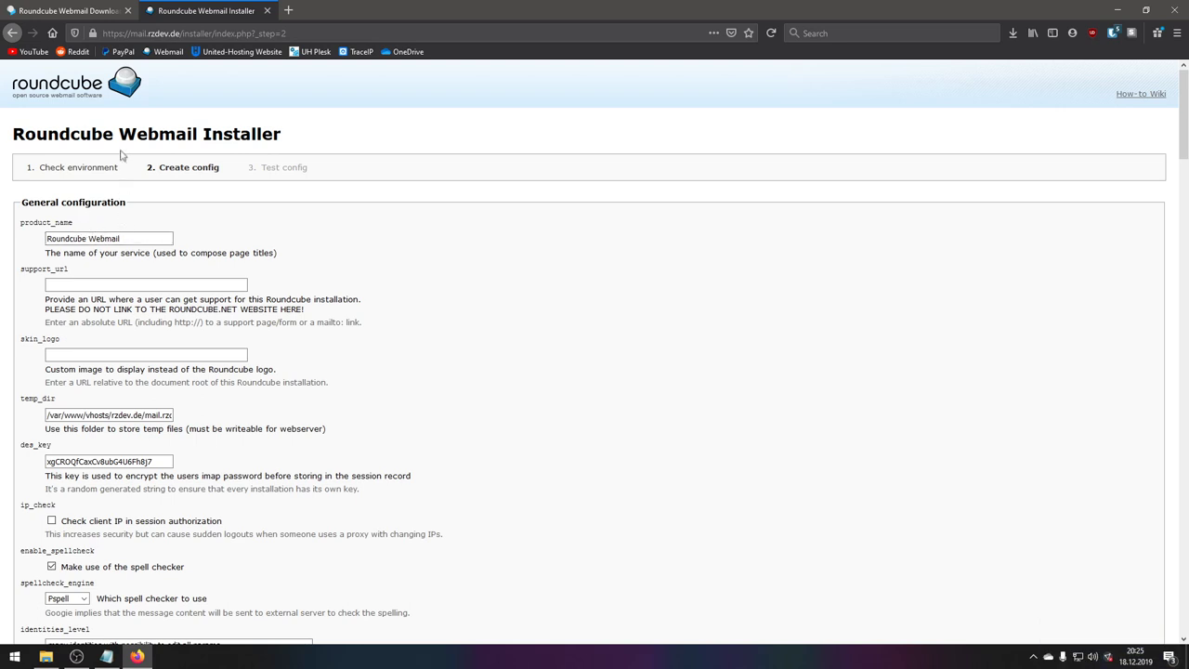
middle_click(59, 11)
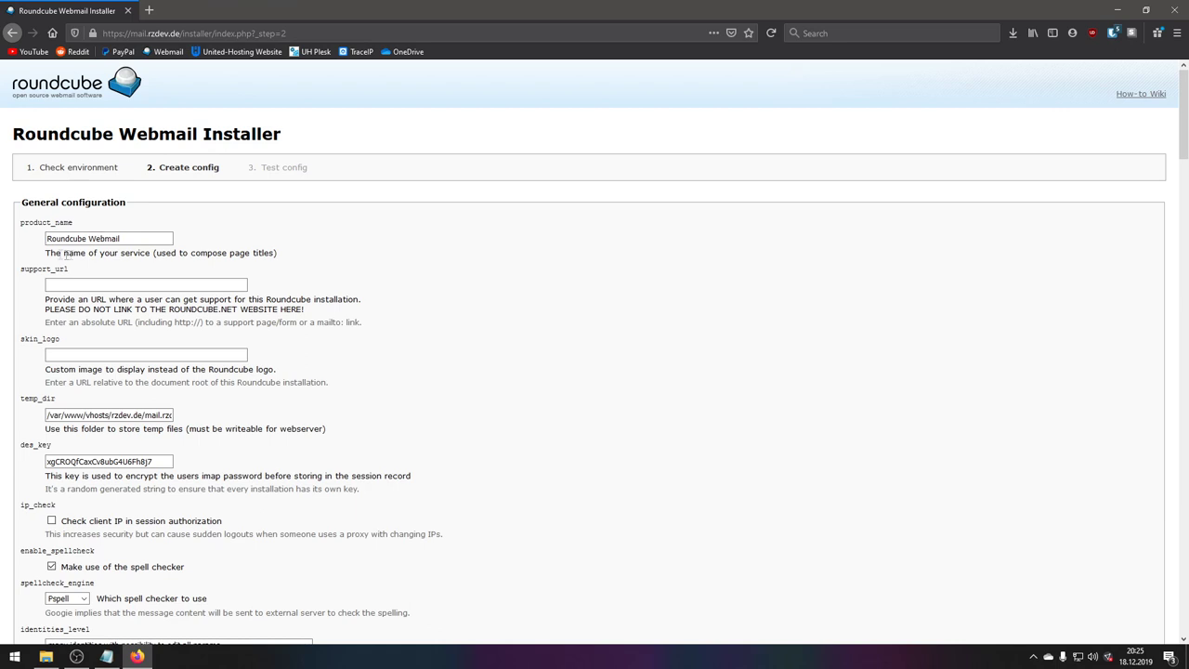
left_click(130, 239)
left_click_drag(130, 239, 32, 232)
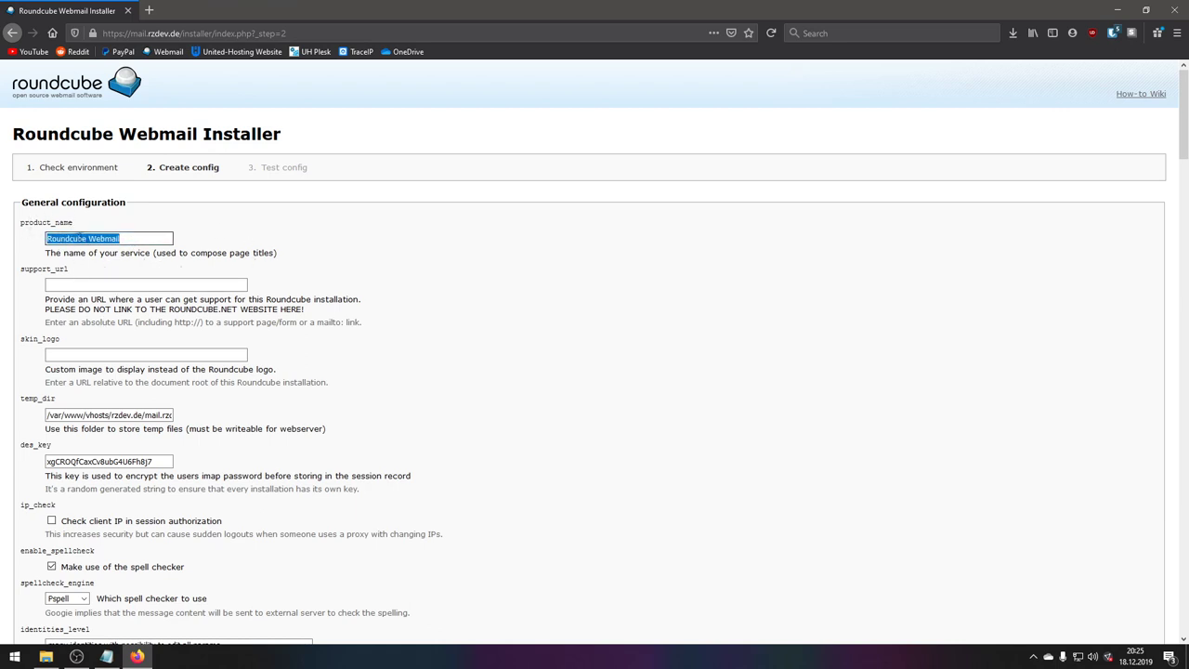
left_click_drag(130, 239, 33, 239)
left_click(132, 238)
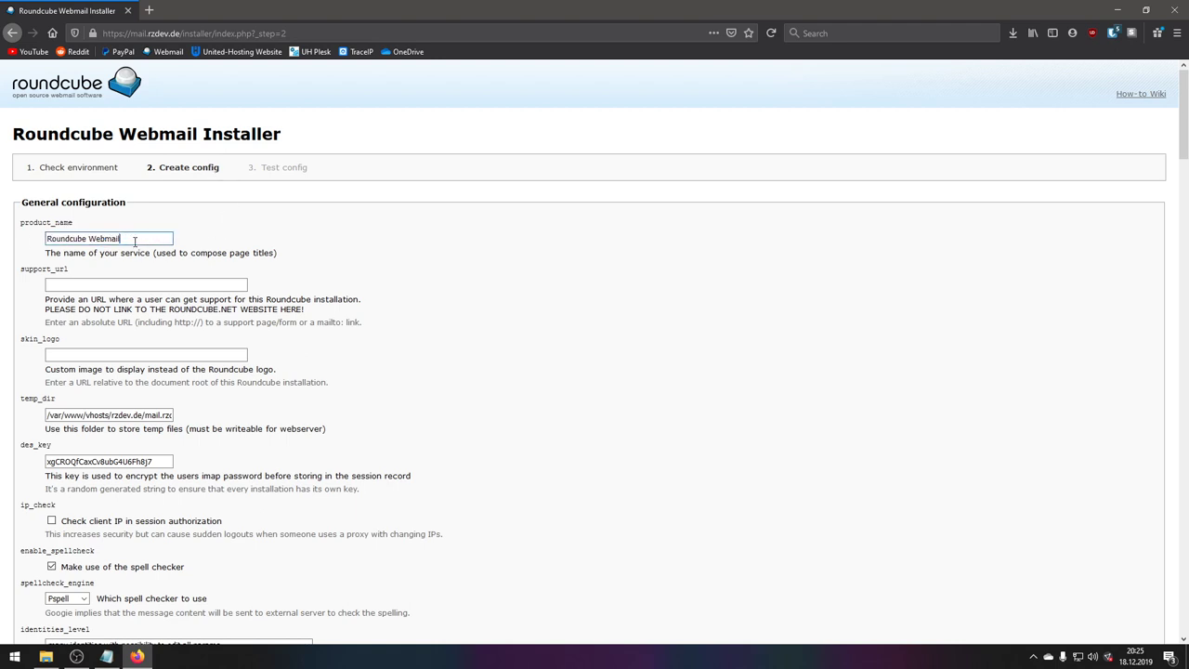
left_click_drag(24, 340, 61, 341)
left_click(78, 360)
scroll(79, 360, "down", 3)
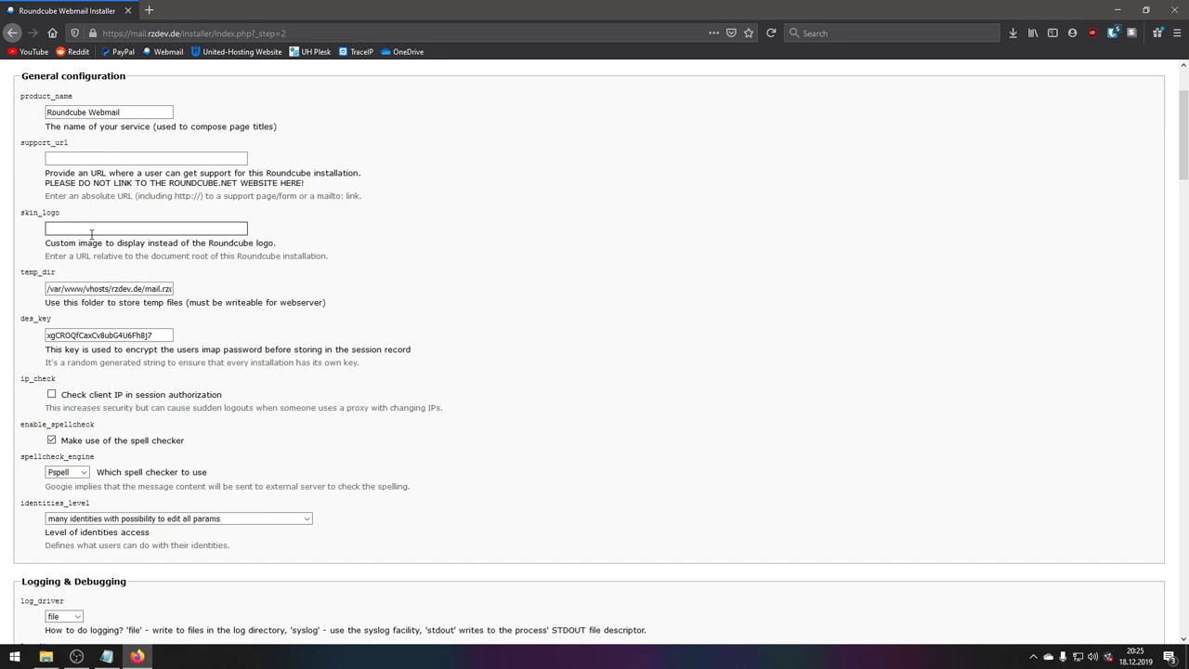
double_click(80, 335)
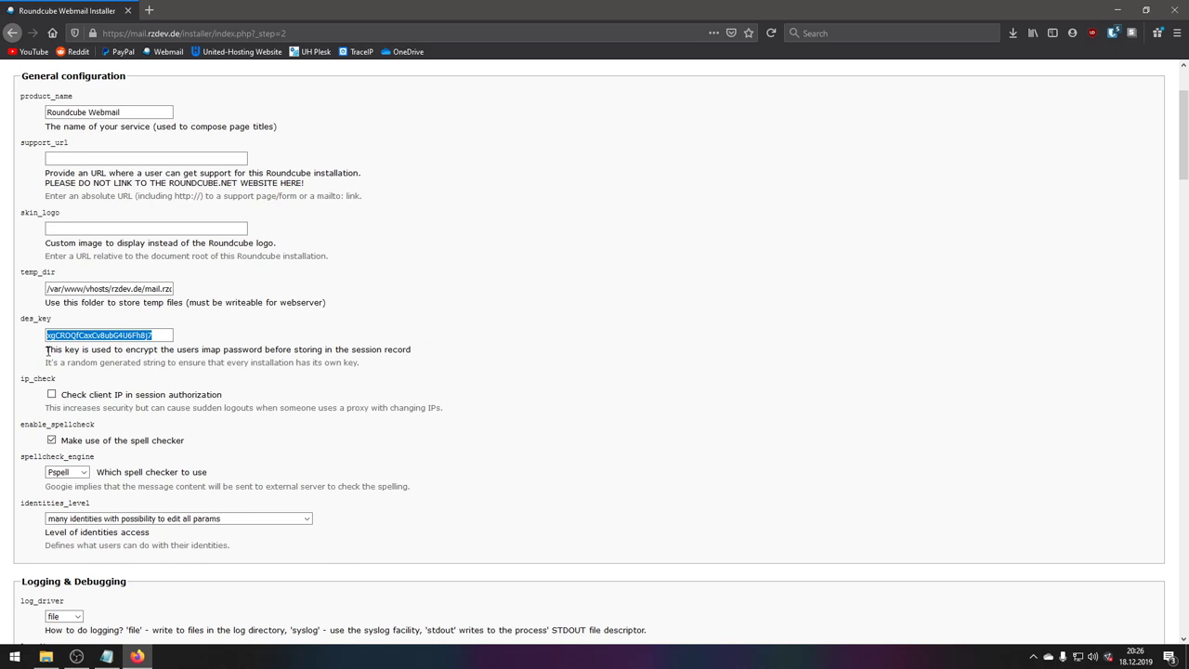
left_click_drag(198, 349, 277, 347)
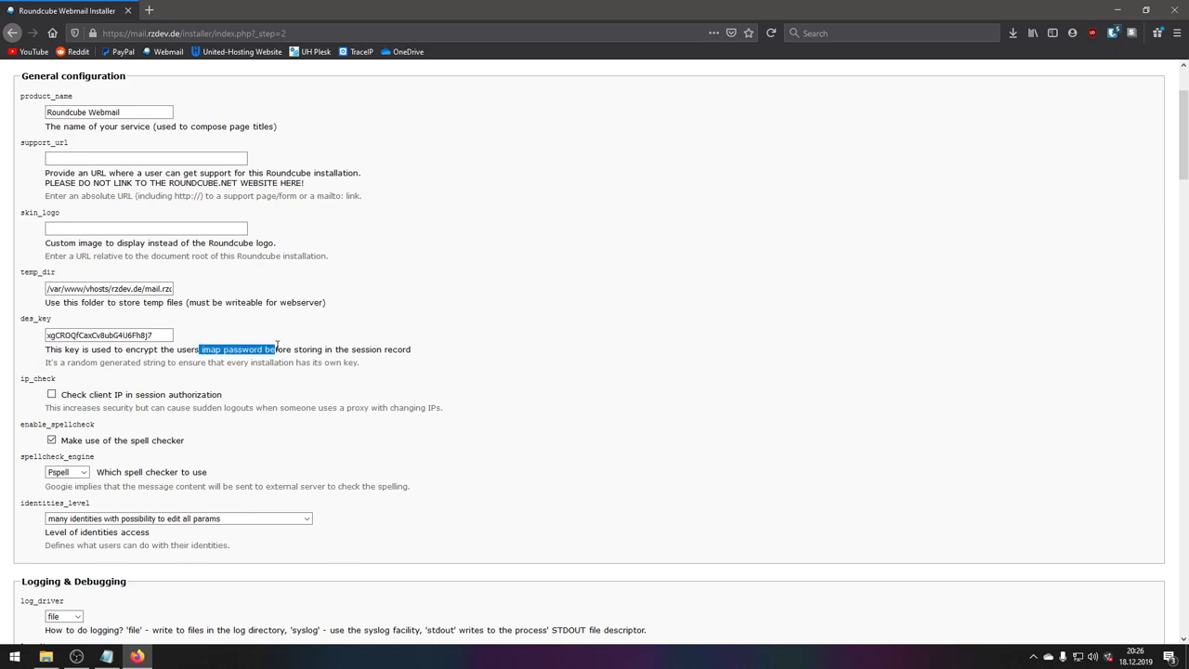
left_click(256, 351)
scroll(154, 419, "down", 3)
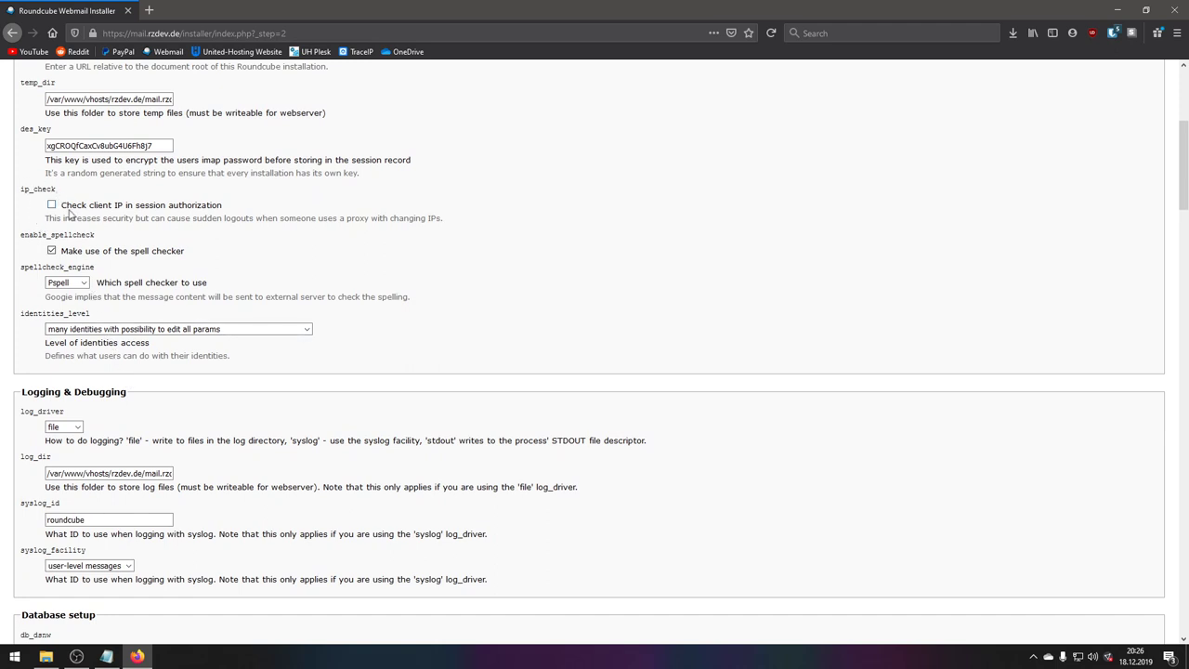
- Keep Pspell as the spell checker engine
left_click(76, 283)
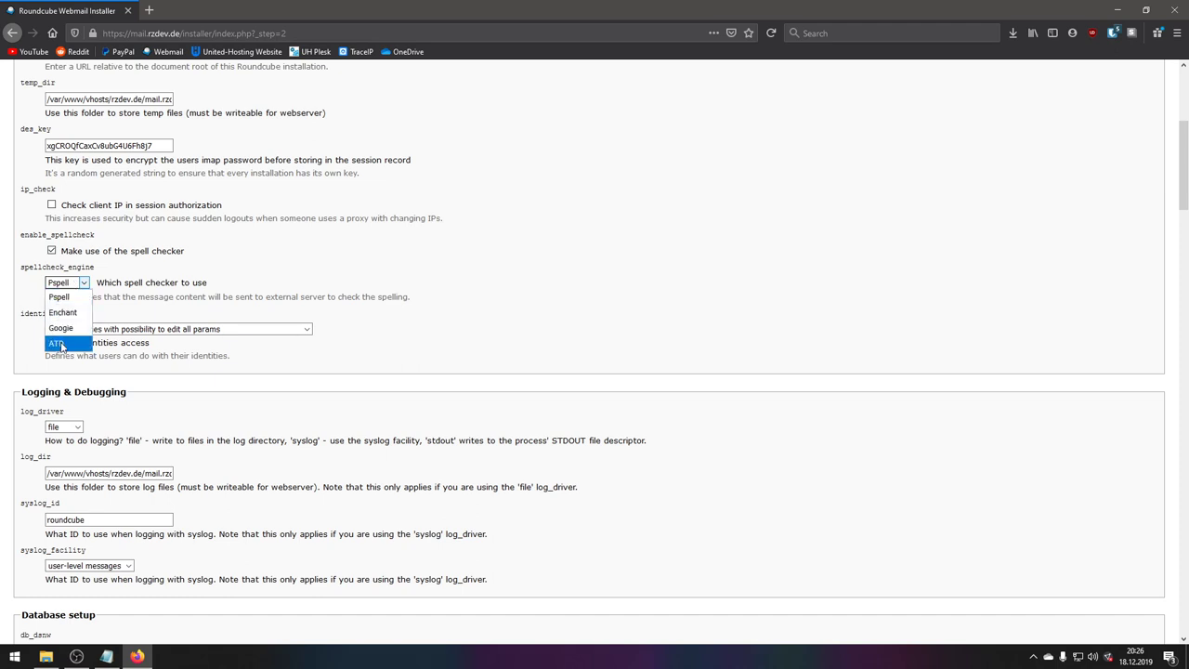
left_click(67, 295)
left_click(72, 282)
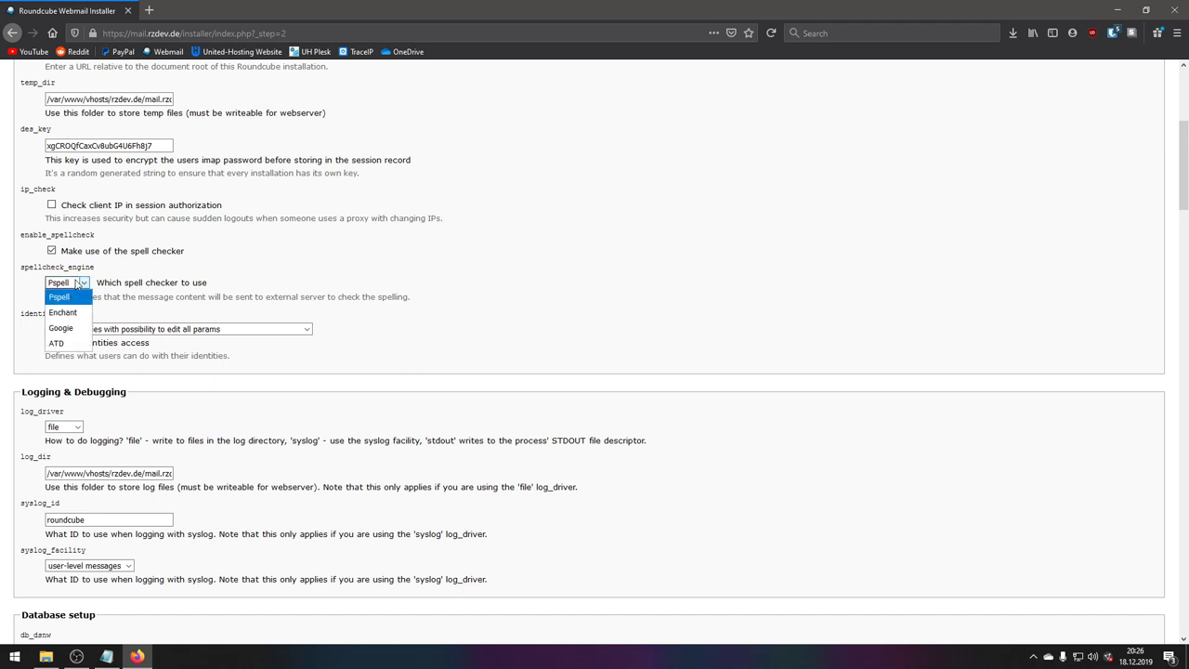
left_click(124, 289)
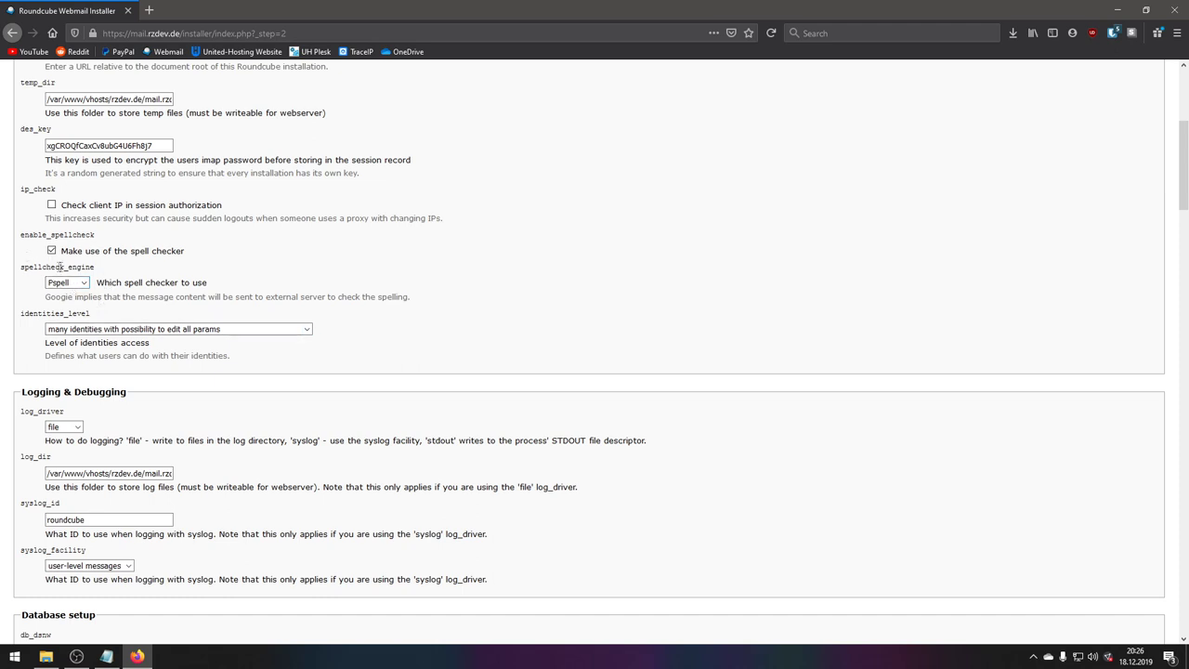
- Set identities_level to one identity editable in everything except the email address
left_click_drag(20, 318, 98, 314)
left_click(114, 318)
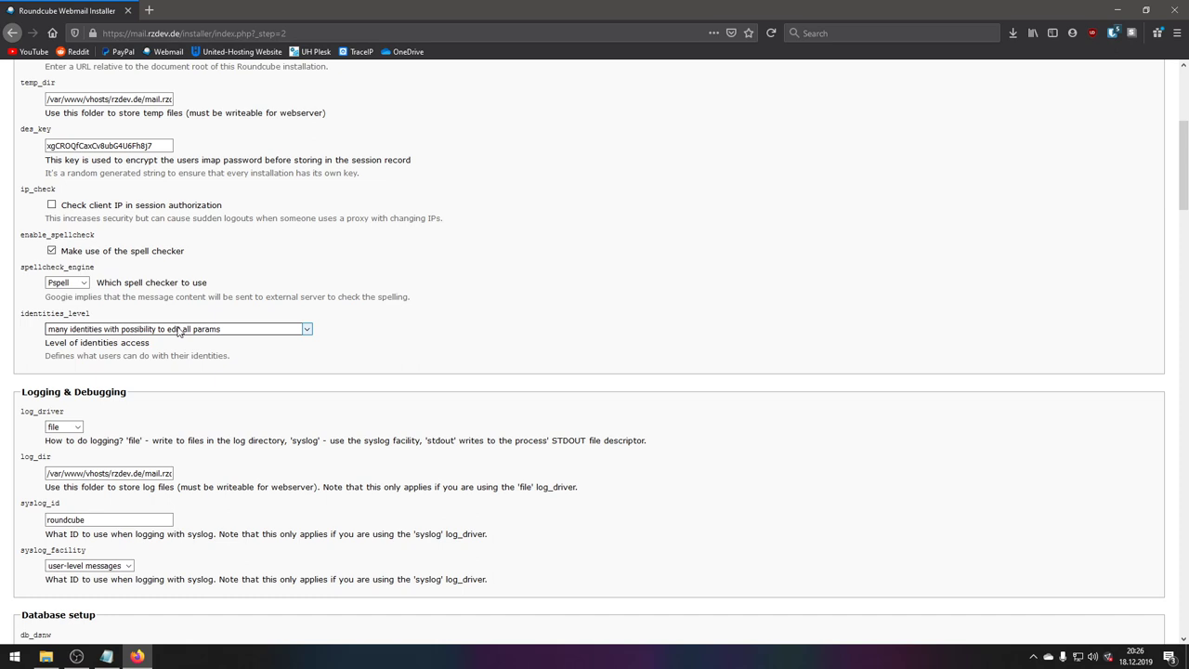
left_click(179, 332)
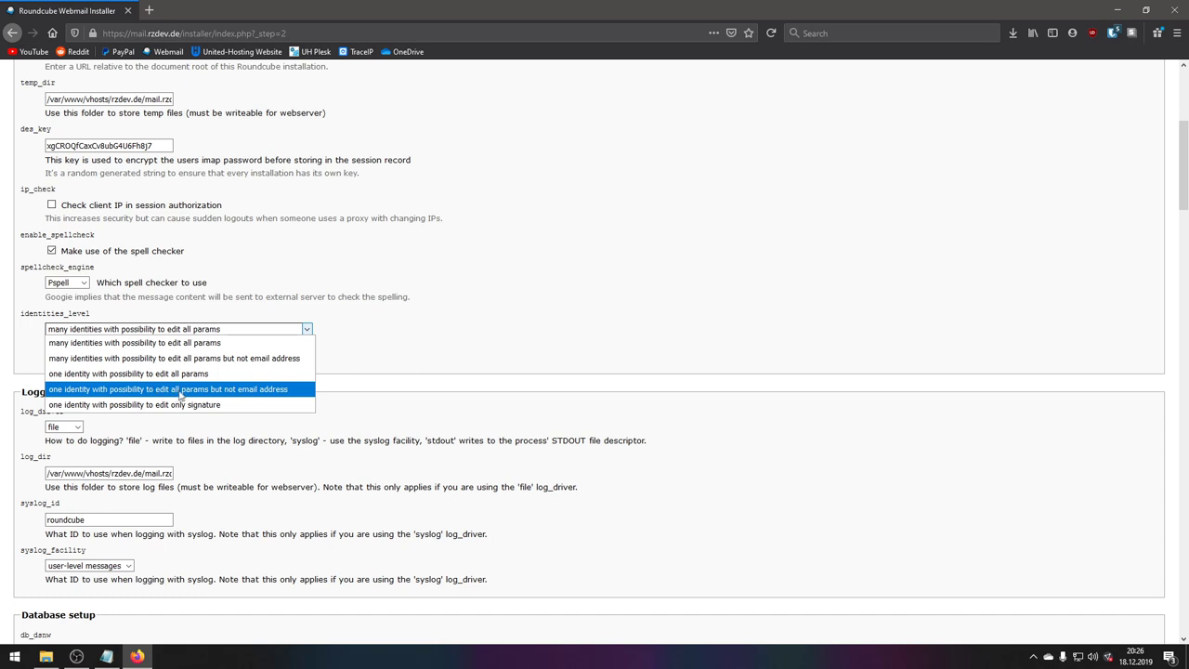
left_click(274, 394)
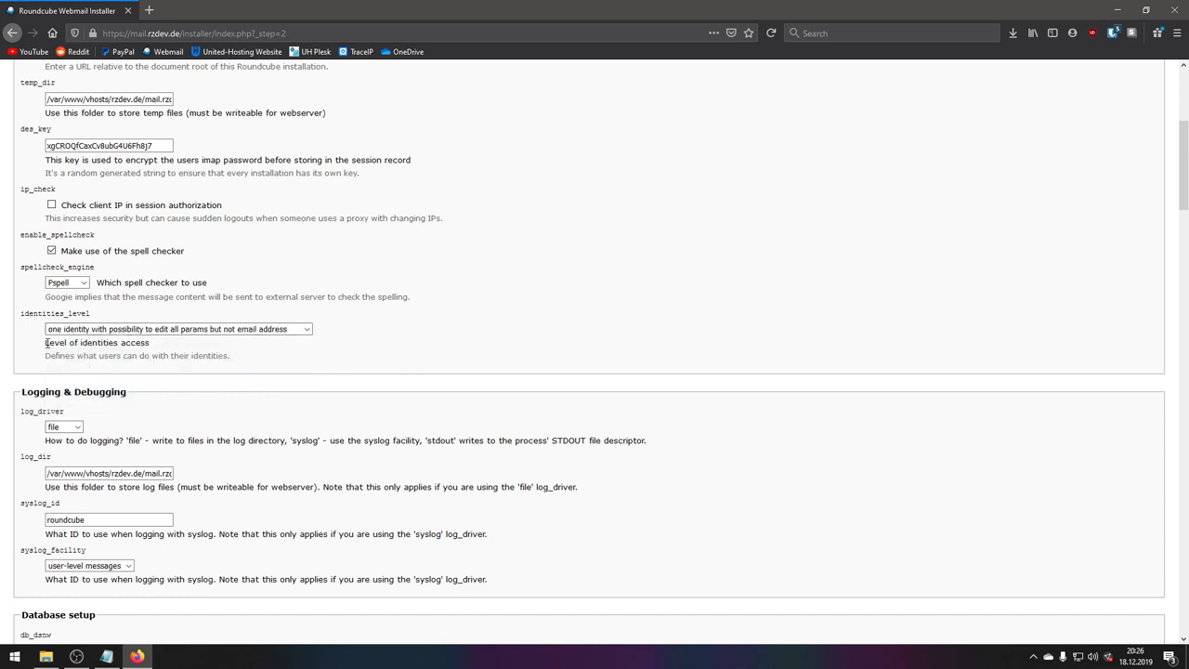
left_click_drag(46, 343, 190, 351)
left_click(190, 352)
left_click_drag(279, 362, 85, 314)
left_click(133, 370)
scroll(134, 370, "down", 3)
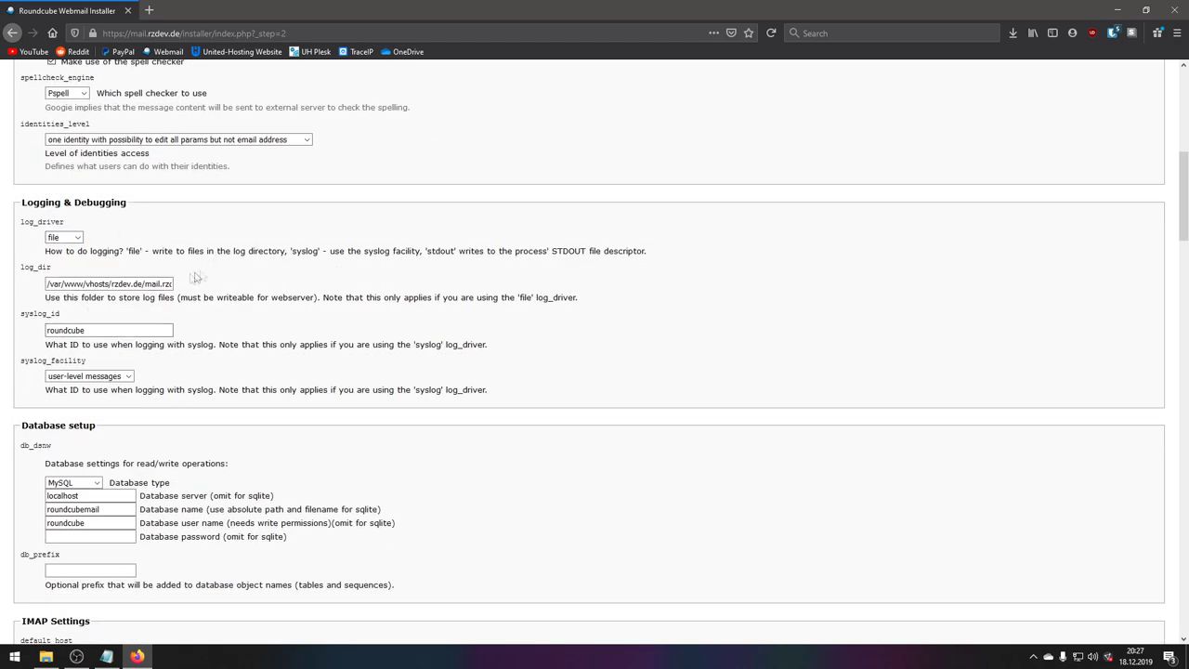
left_click_drag(77, 283, 176, 284)
left_click(108, 285)
left_click_drag(104, 284, 172, 284)
left_click(160, 283)
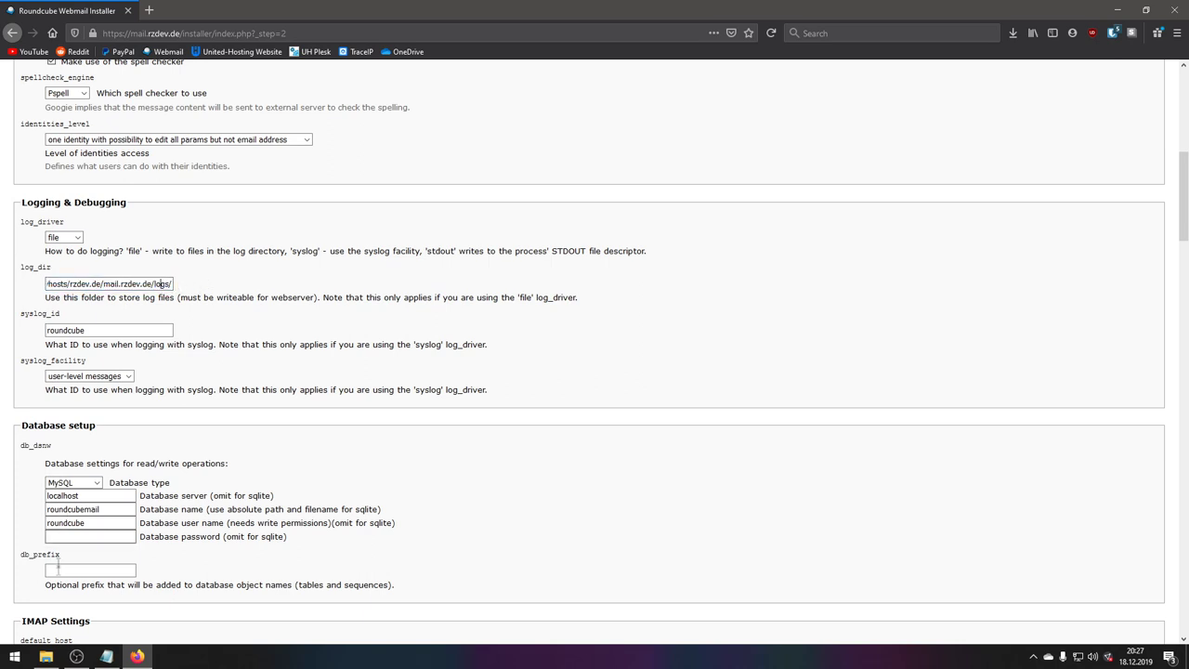
left_click(15, 655)
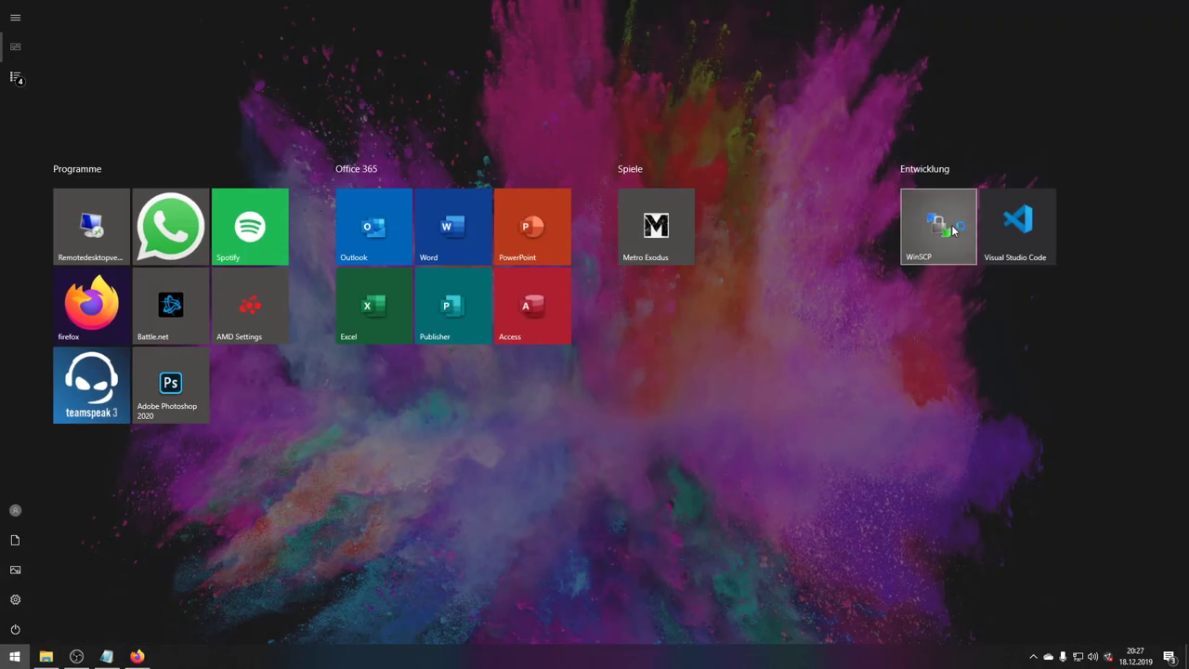
left_click(919, 225)
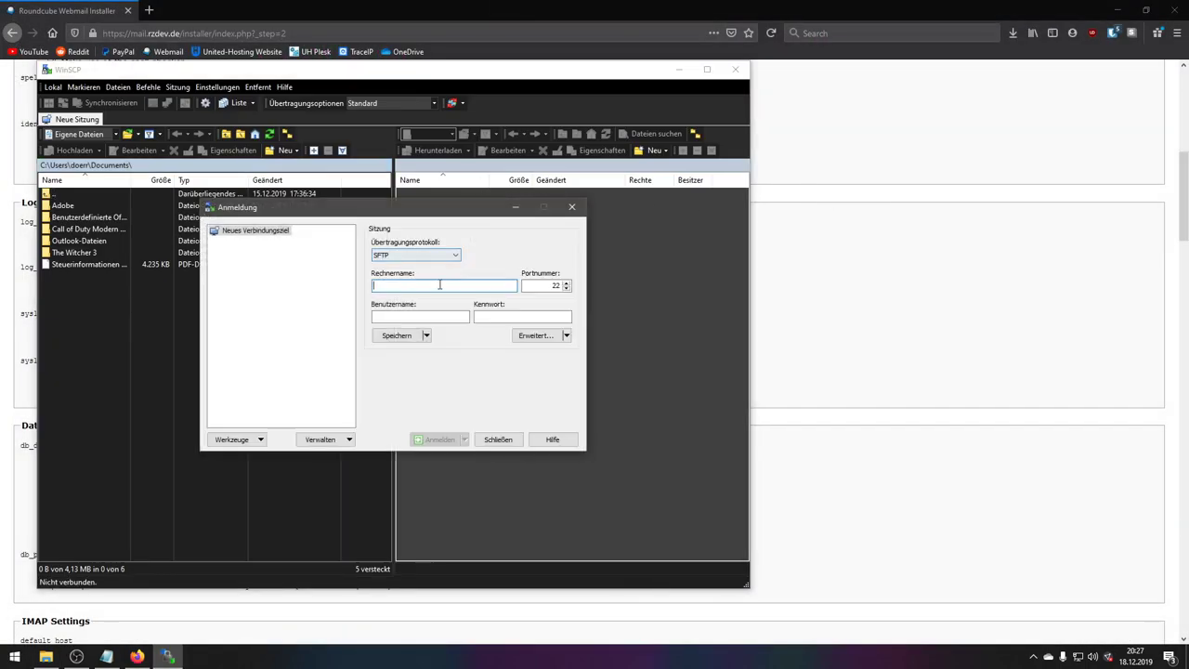
left_click(568, 204)
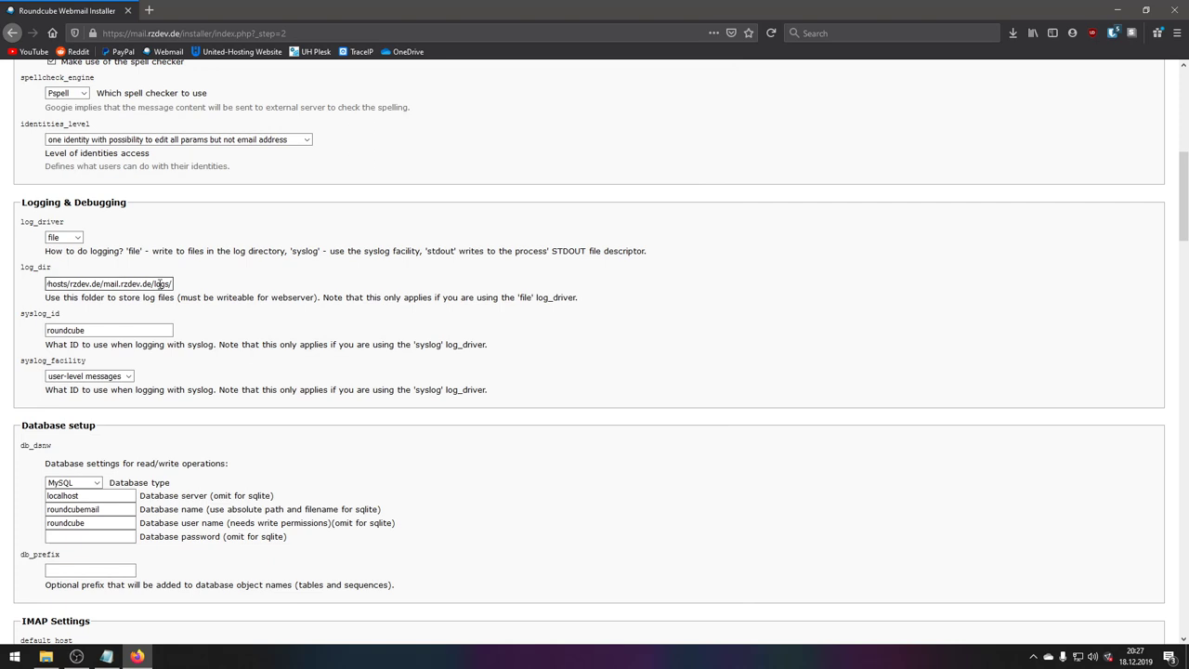
left_click(153, 283)
double_click(158, 284)
left_click(160, 285)
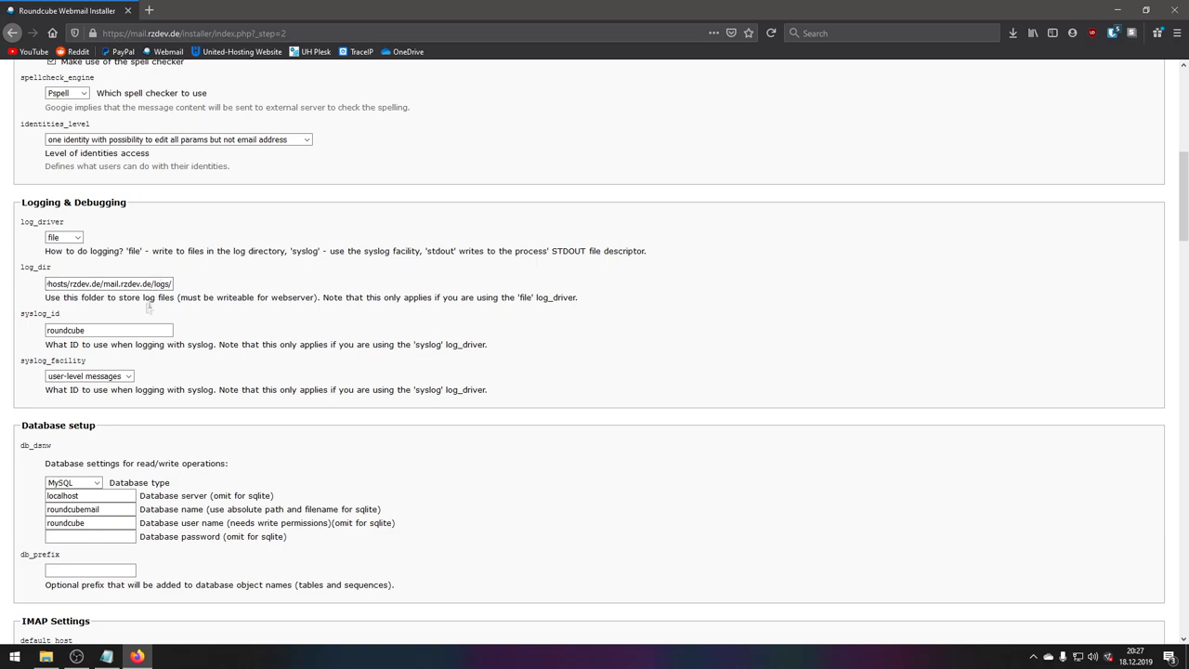
left_click(91, 330)
double_click(91, 330)
left_click(90, 331)
scroll(97, 364, "down", 2)
left_click(98, 251)
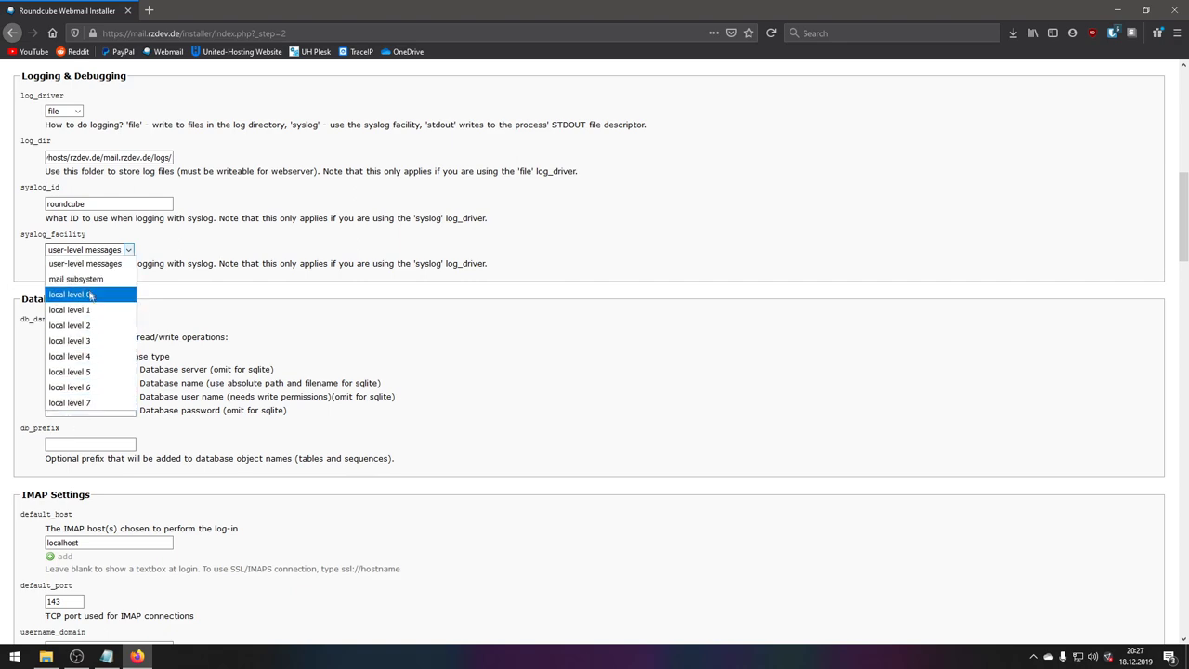
left_click(84, 258)
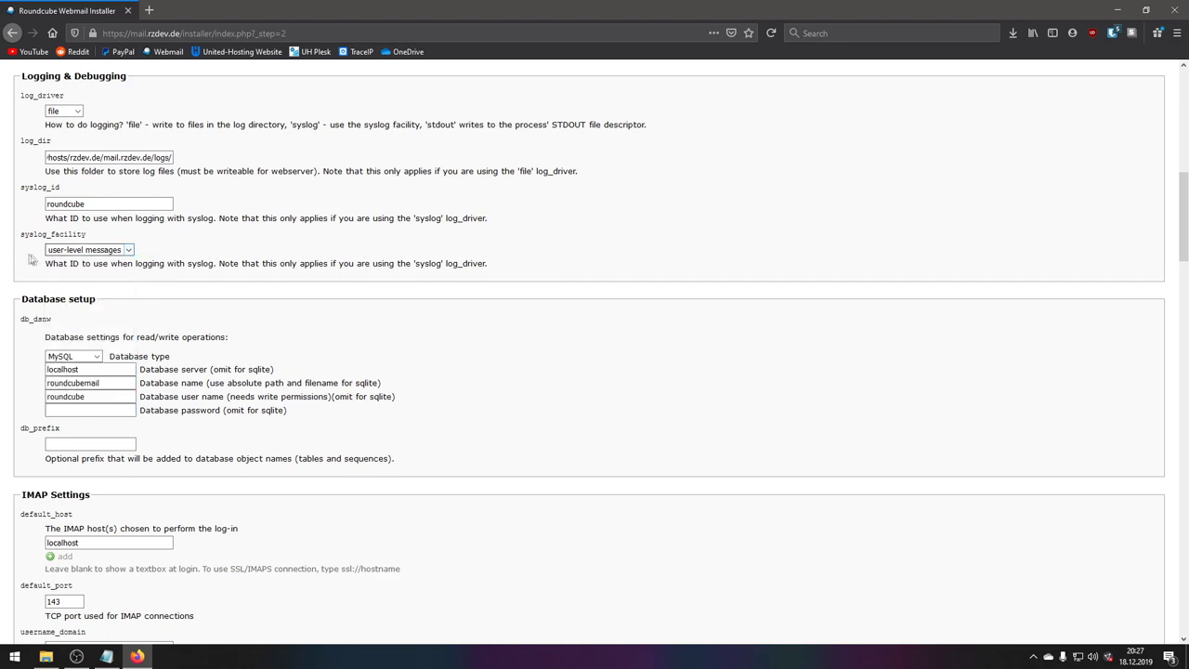
scroll(37, 260, "down", 3)
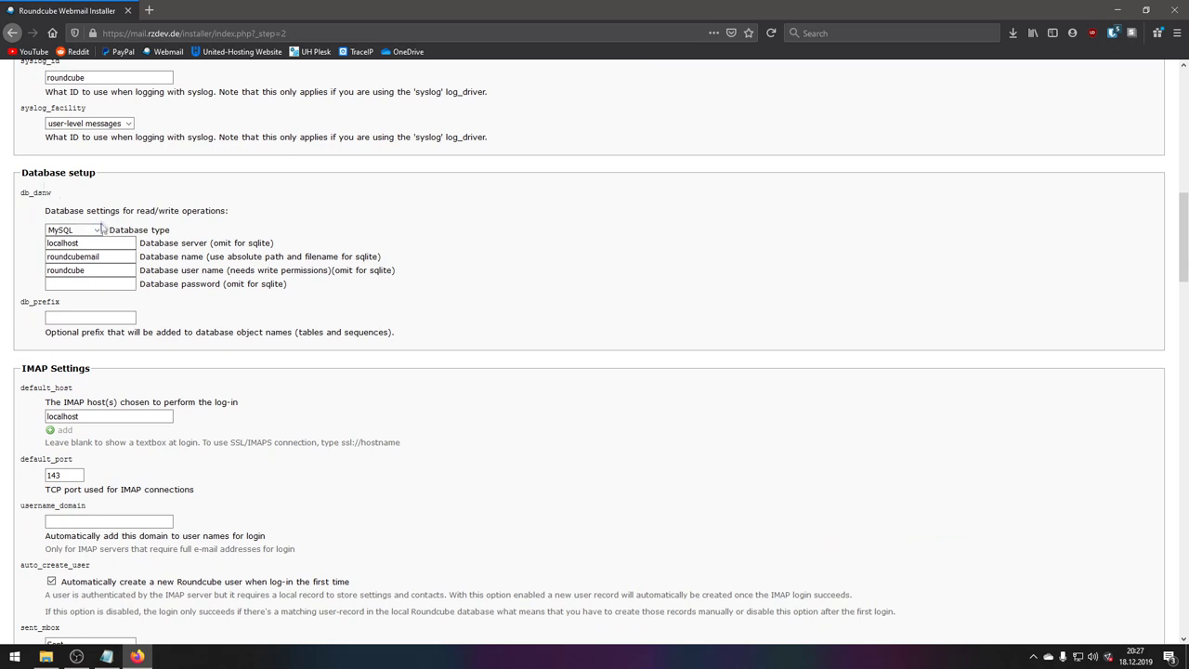
- Replace the database name and database user name with rc_test
left_click_drag(99, 244, 41, 244)
key("alt+Tab")
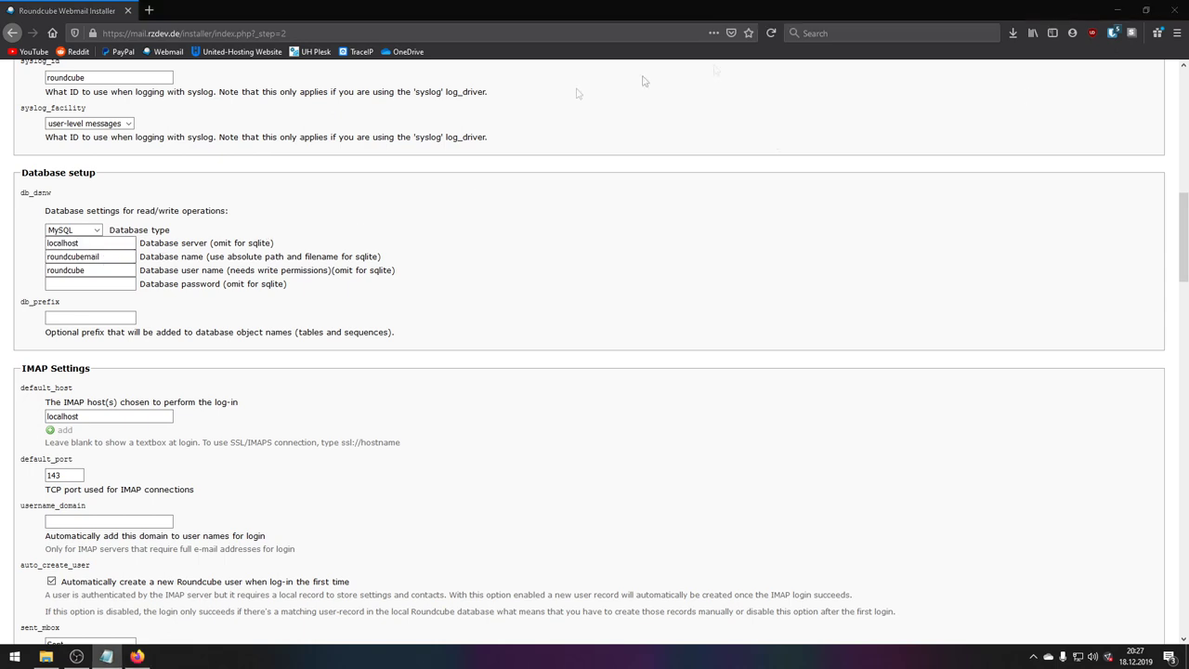
double_click(91, 257)
type("rc_test")
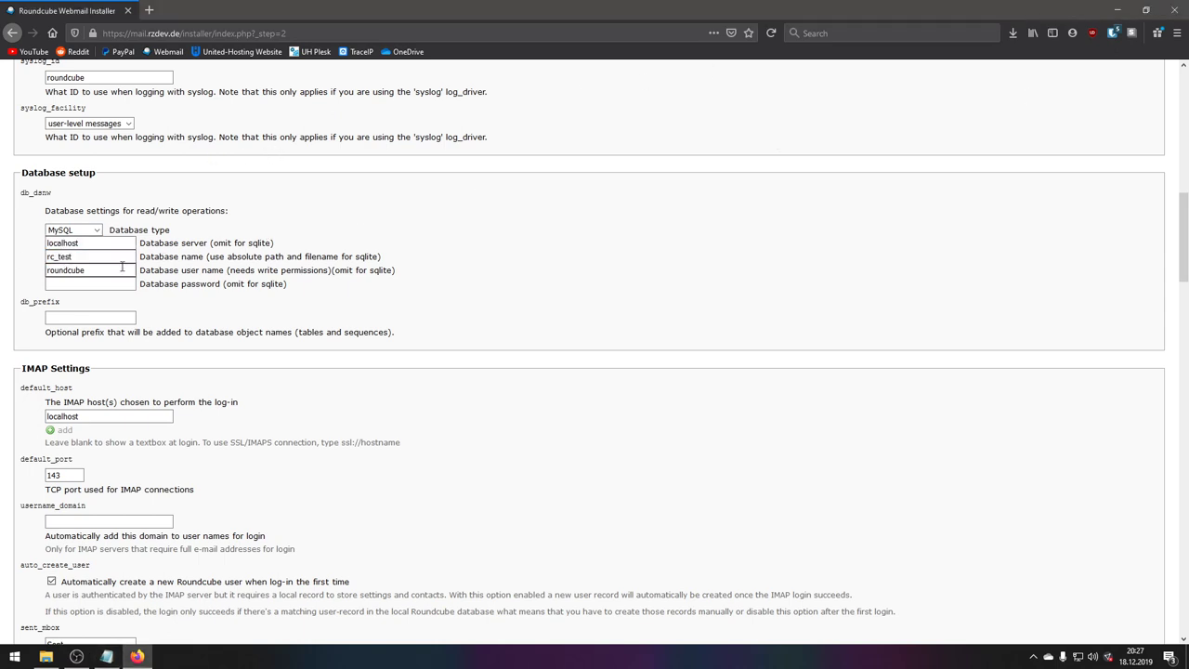
double_click(88, 270)
key("ctrl+v")
left_click(120, 282)
- Paste the database password from the other window and review the db_prefix setting
left_click(66, 285)
key("alt+Tab")
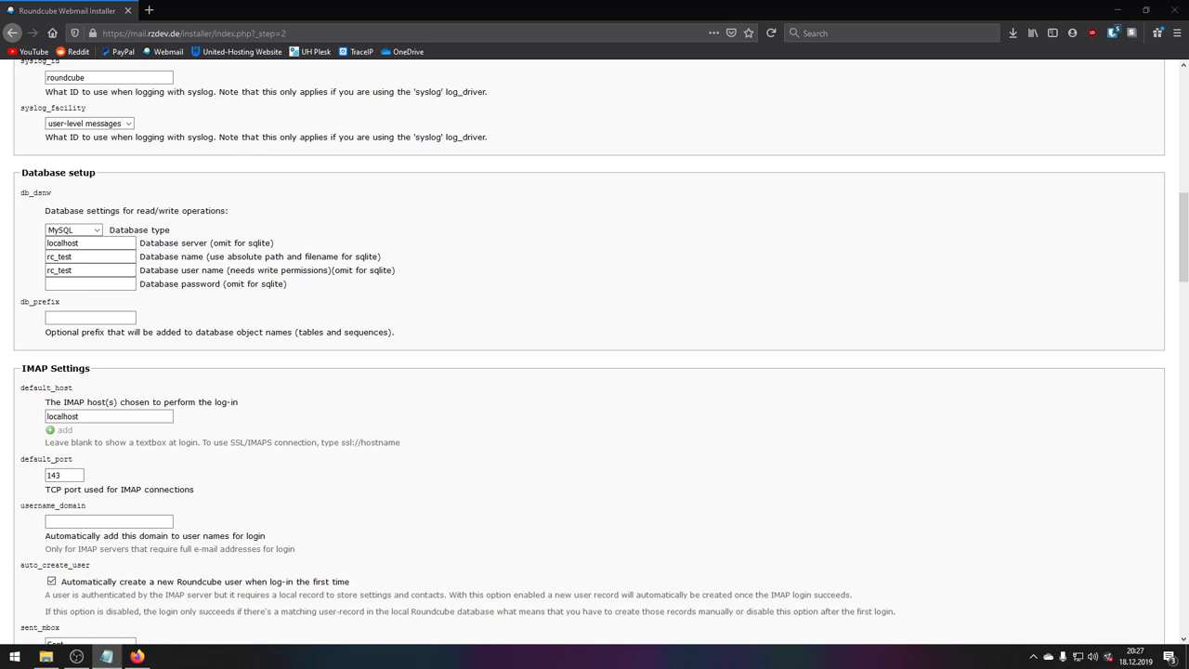
key("alt+Tab")
key("ctrl+v")
left_click(73, 317)
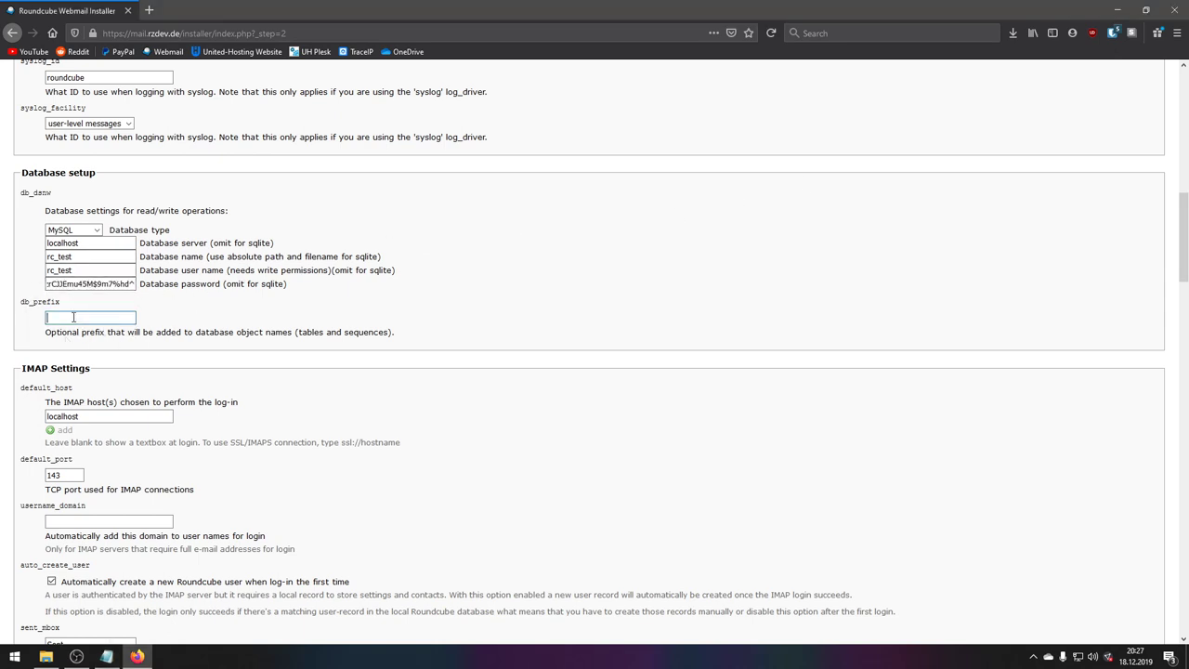
scroll(34, 347, "down", 1)
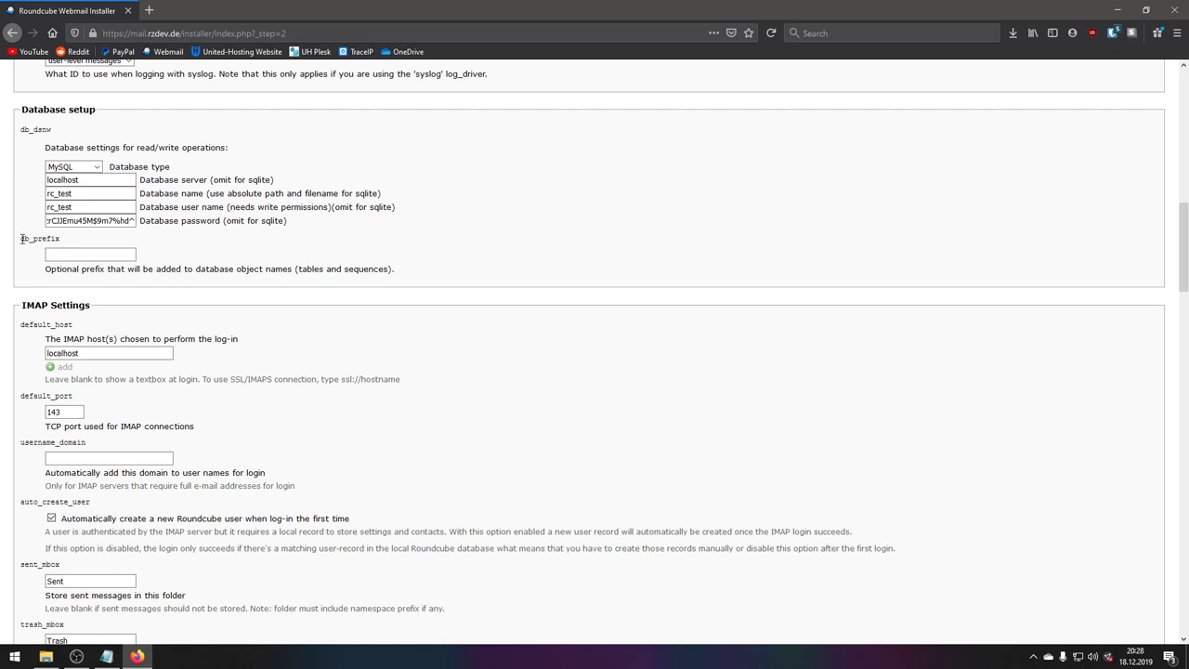
left_click_drag(33, 238, 77, 240)
left_click(77, 240)
- Leave db_prefix empty and replace localhost in the IMAP host with the ssl:// prefix
left_click(80, 256)
left_click_drag(46, 270, 208, 269)
left_click(427, 283)
scroll(232, 300, "down", 3)
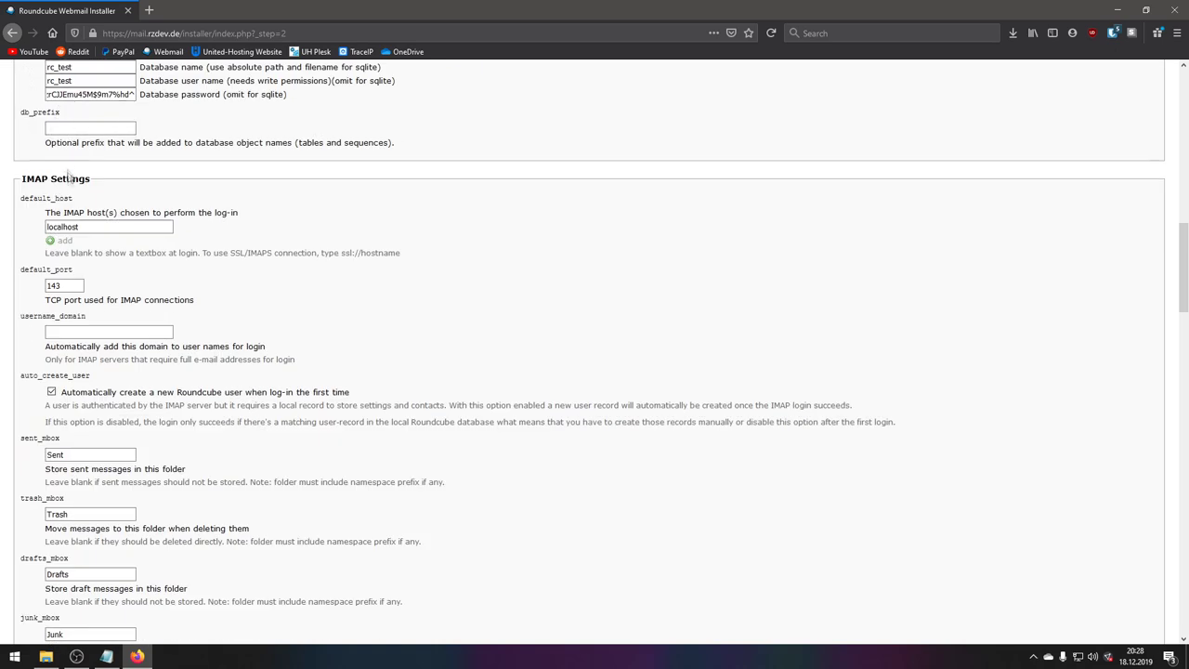
left_click(84, 225)
double_click(94, 226)
type("ssl://")
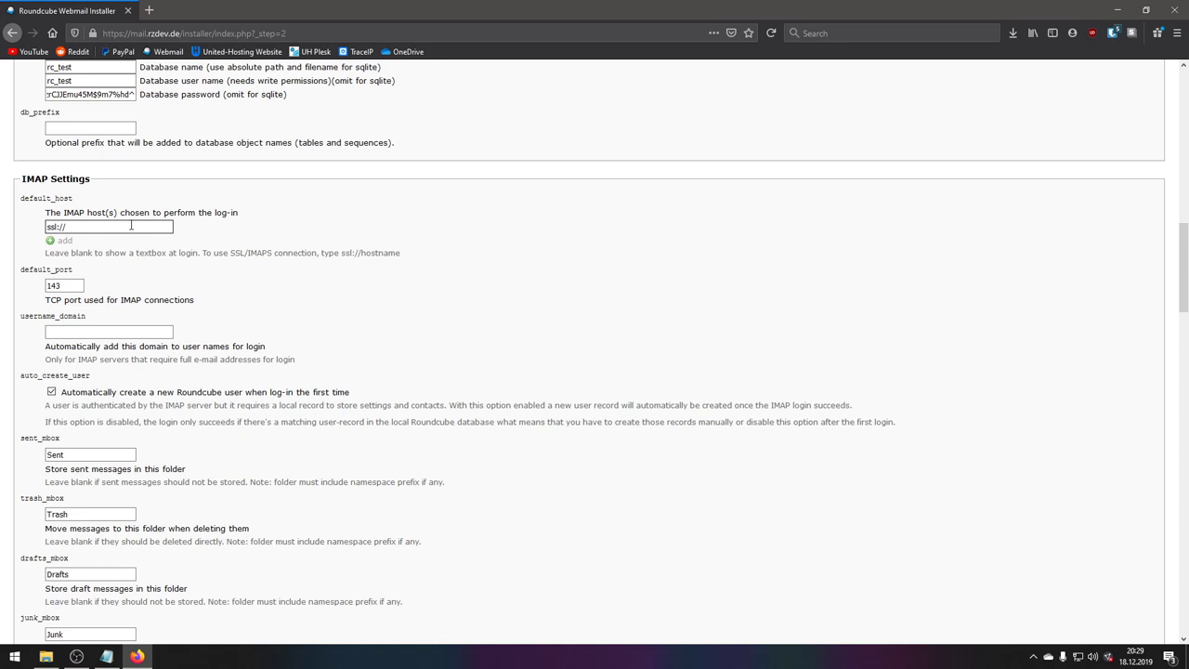
left_click_drag(104, 225, 7, 231)
left_click(77, 229)
triple_click(71, 225)
double_click(56, 285)
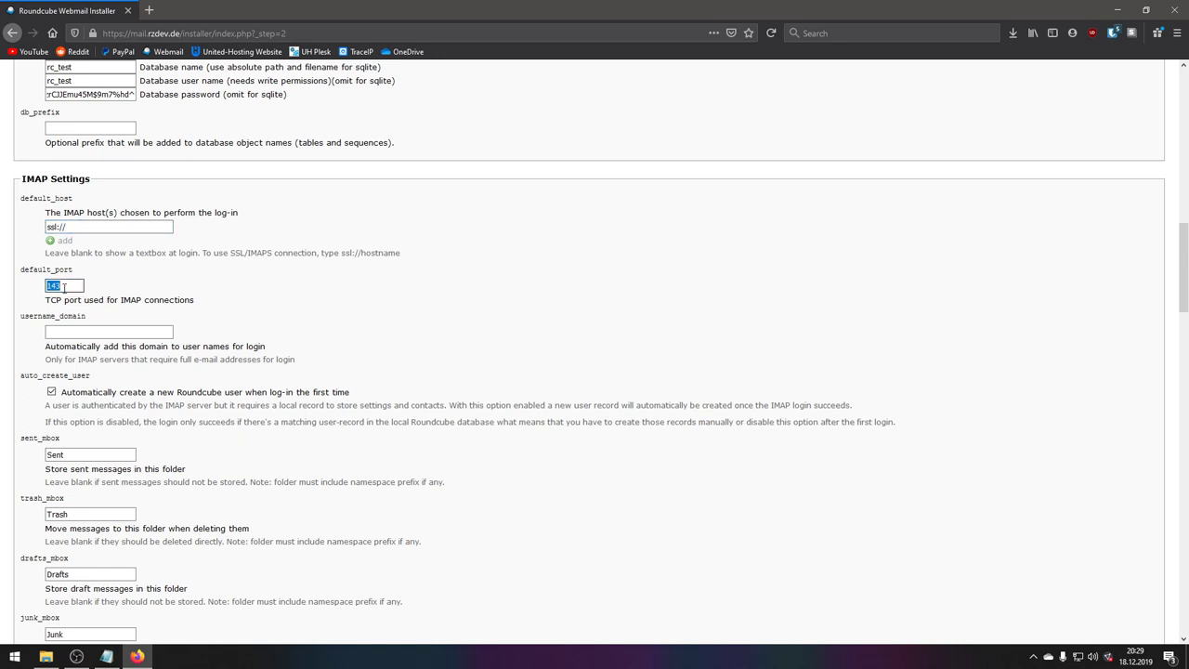
left_click(63, 286)
- Complete the IMAP host as ssl://united-hosting.eu, leaving the port at 143
left_click(85, 228)
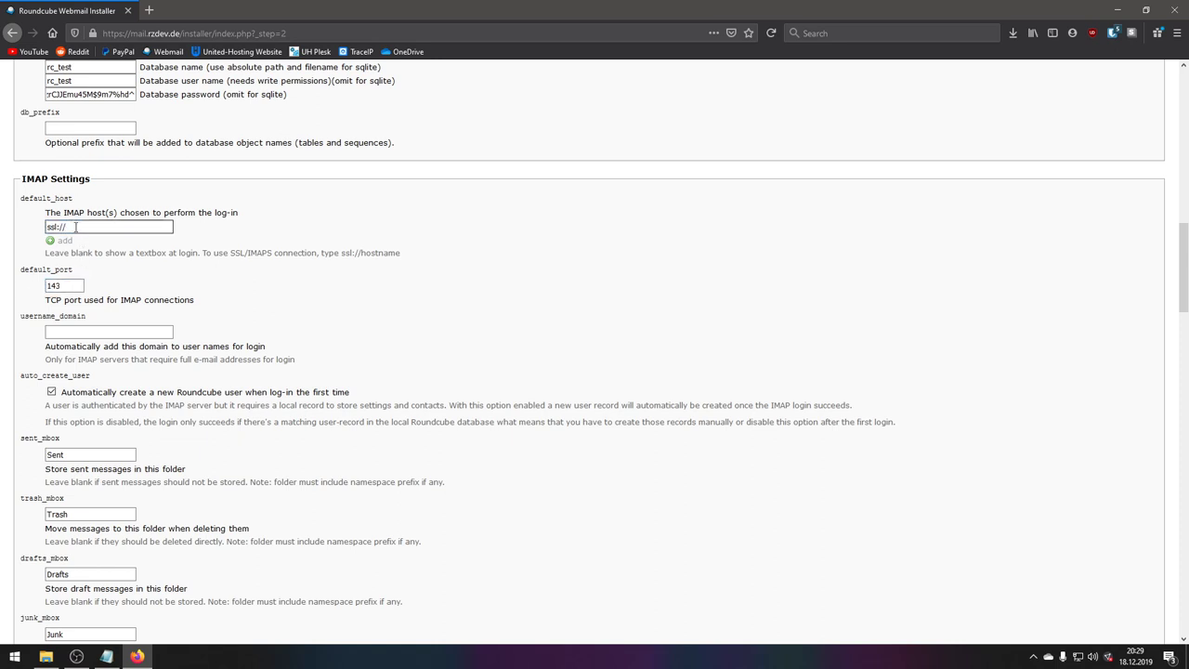
type("unitedhosting.eu")
left_click(87, 229)
type("-")
key("ctrl+a")
left_click(138, 243)
left_click_drag(139, 227, 35, 230)
left_click(139, 251)
left_click_drag(130, 227, 65, 227)
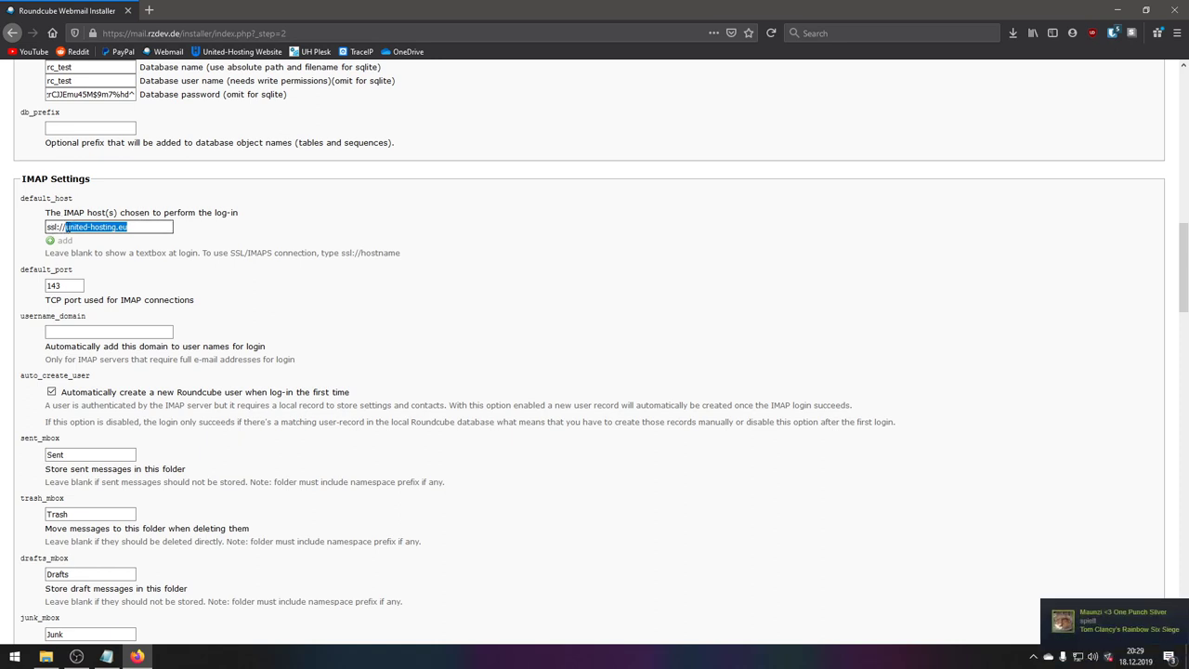
double_click(53, 286)
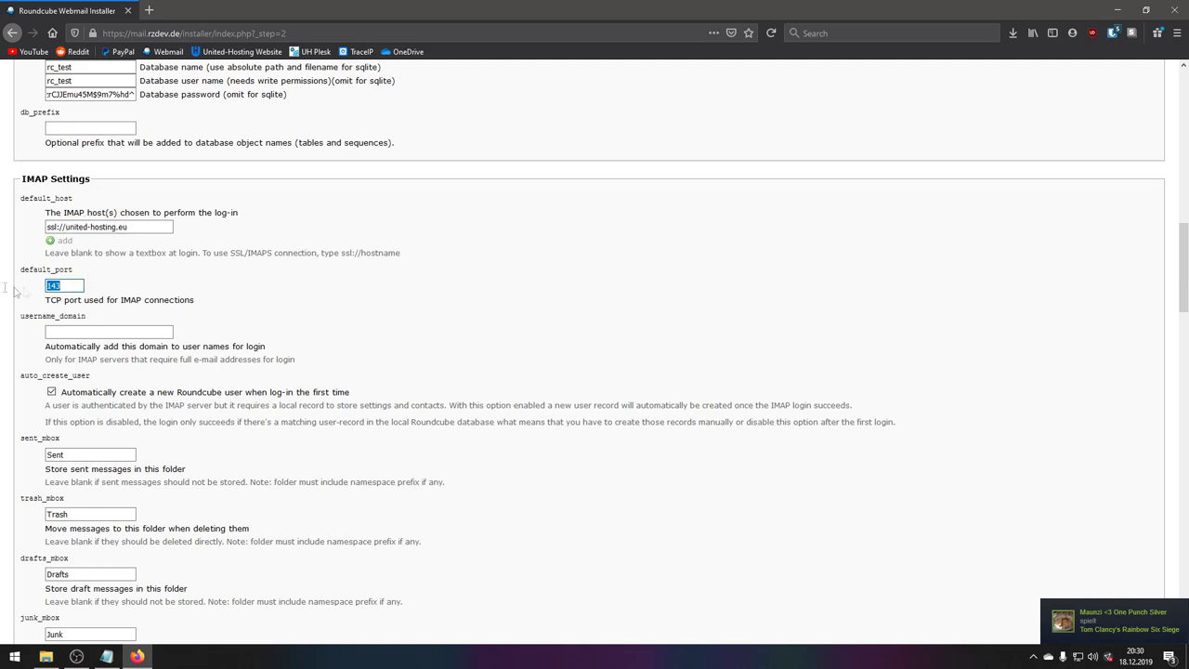
scroll(97, 299, "down", 3)
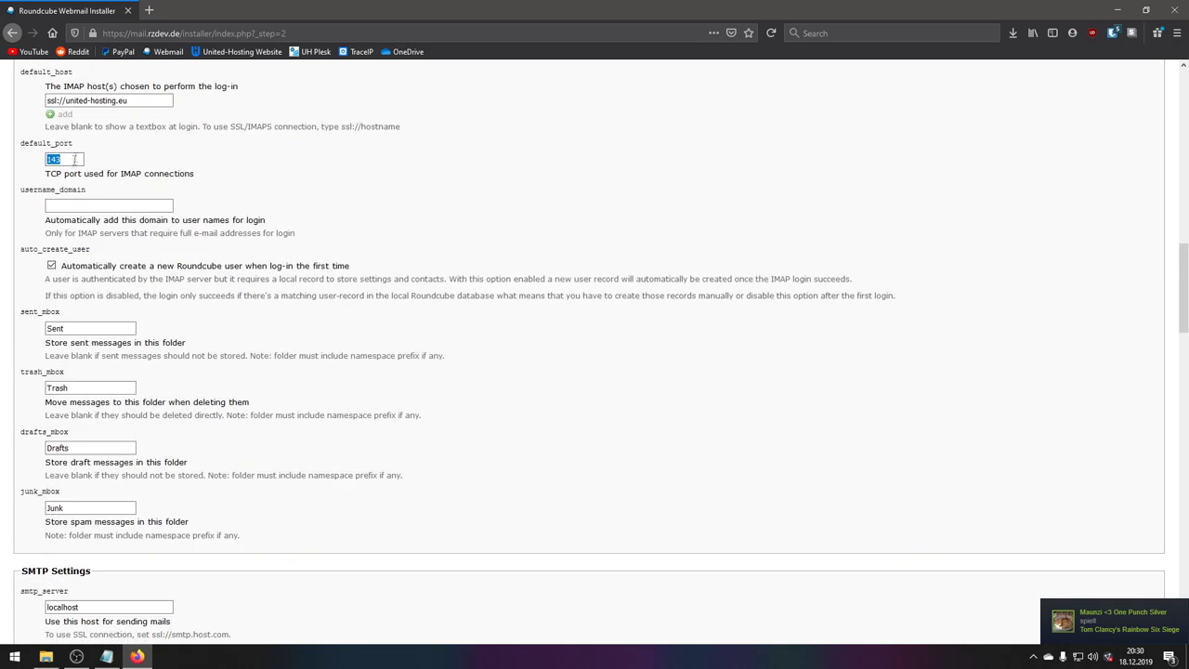
left_click(72, 205)
scroll(29, 244, "up", 3)
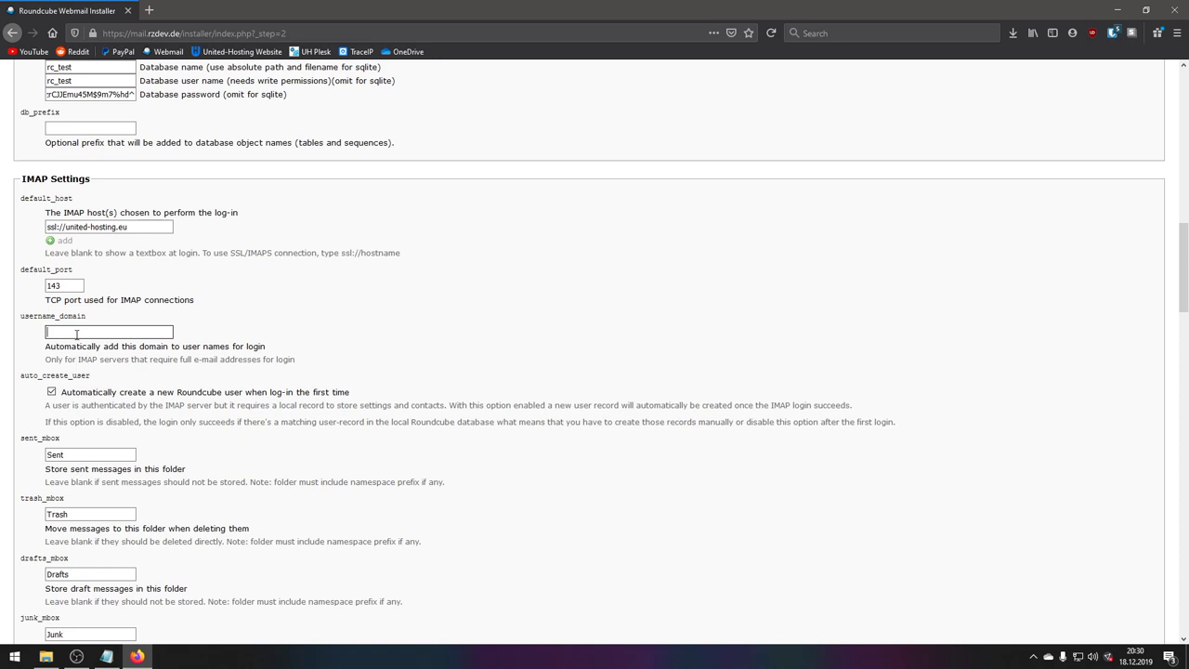
type("rzdev.de")
left_click(34, 316)
triple_click(91, 331)
key("BackSpace")
scroll(34, 368, "down", 1)
left_click_drag(21, 313, 94, 319)
left_click(94, 319)
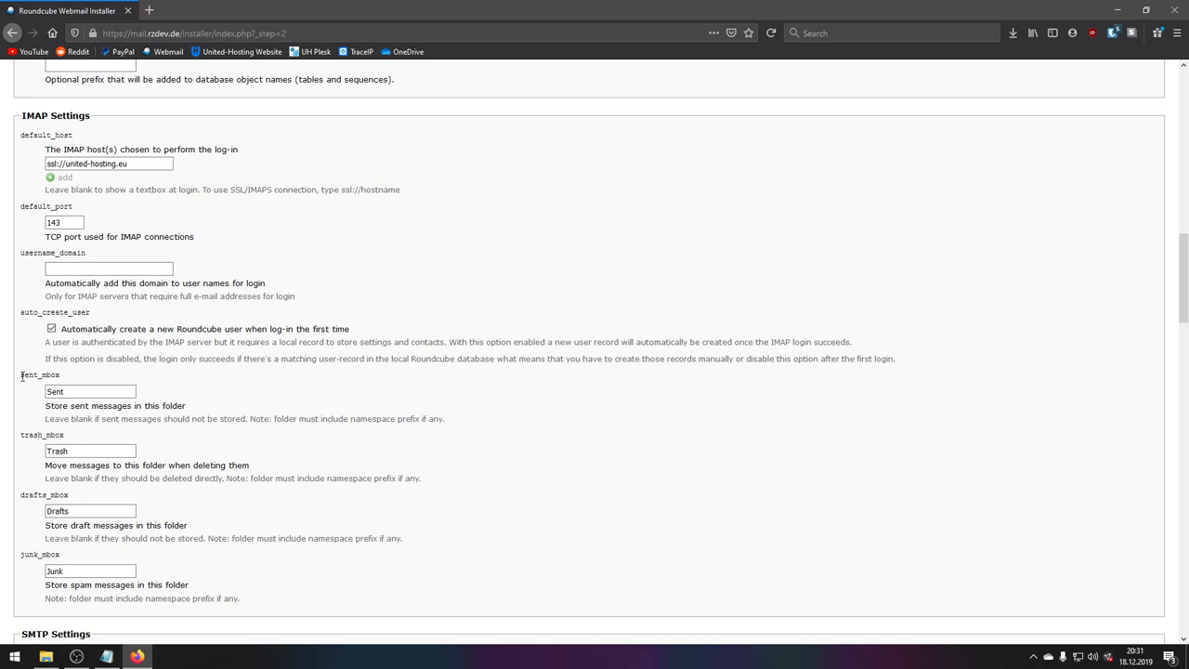
- Review the sent_mbox, drafts and junk_mbox folder settings without changing them
scroll(22, 375, "down", 1)
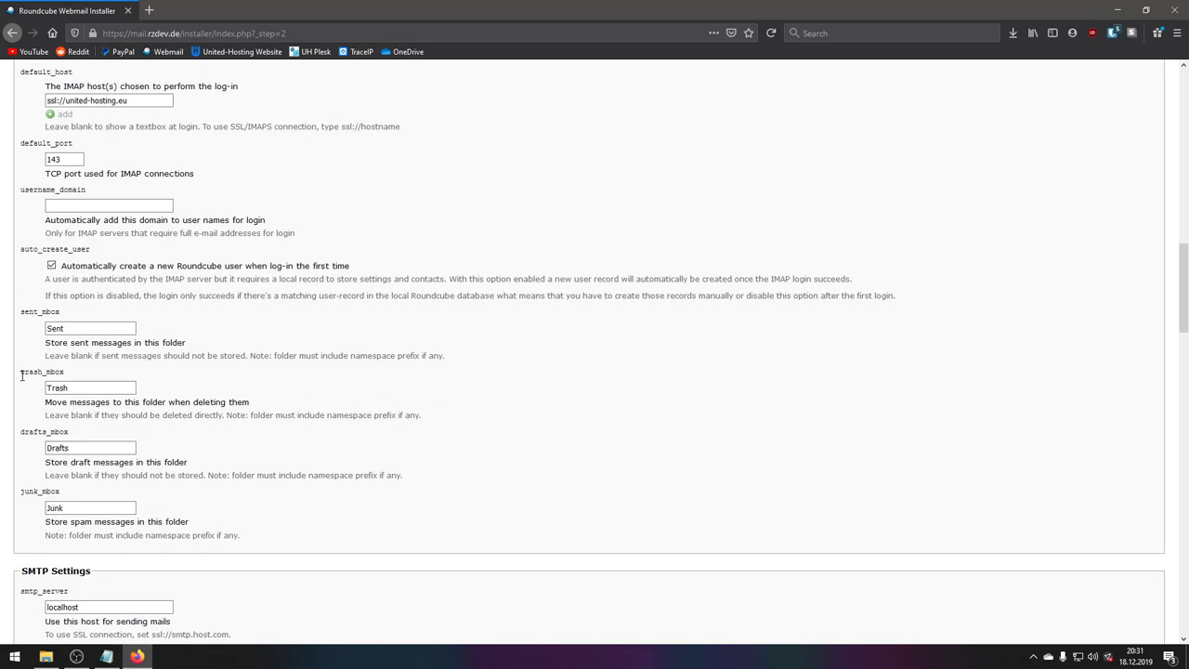
scroll(23, 376, "down", 4)
scroll(31, 379, "up", 4)
left_click_drag(19, 312, 133, 332)
left_click(36, 351)
left_click_drag(42, 432, 21, 432)
left_click(45, 433)
scroll(47, 445, "down", 3)
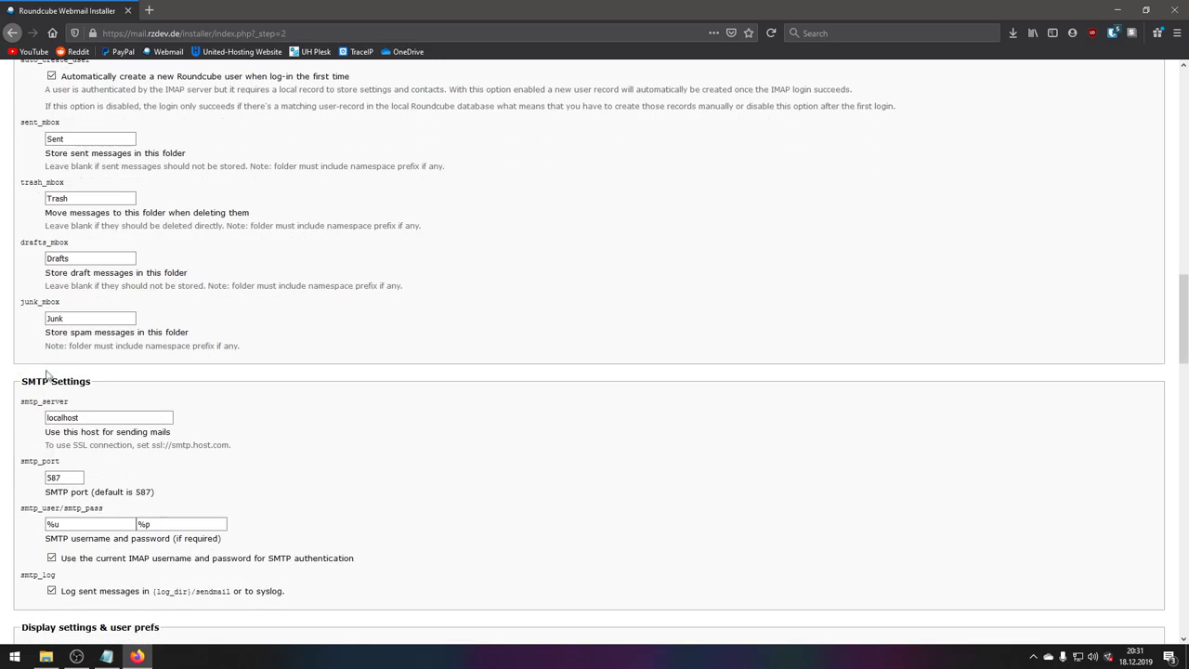
left_click_drag(20, 302, 47, 302)
left_click(68, 305)
scroll(26, 255, "down", 3)
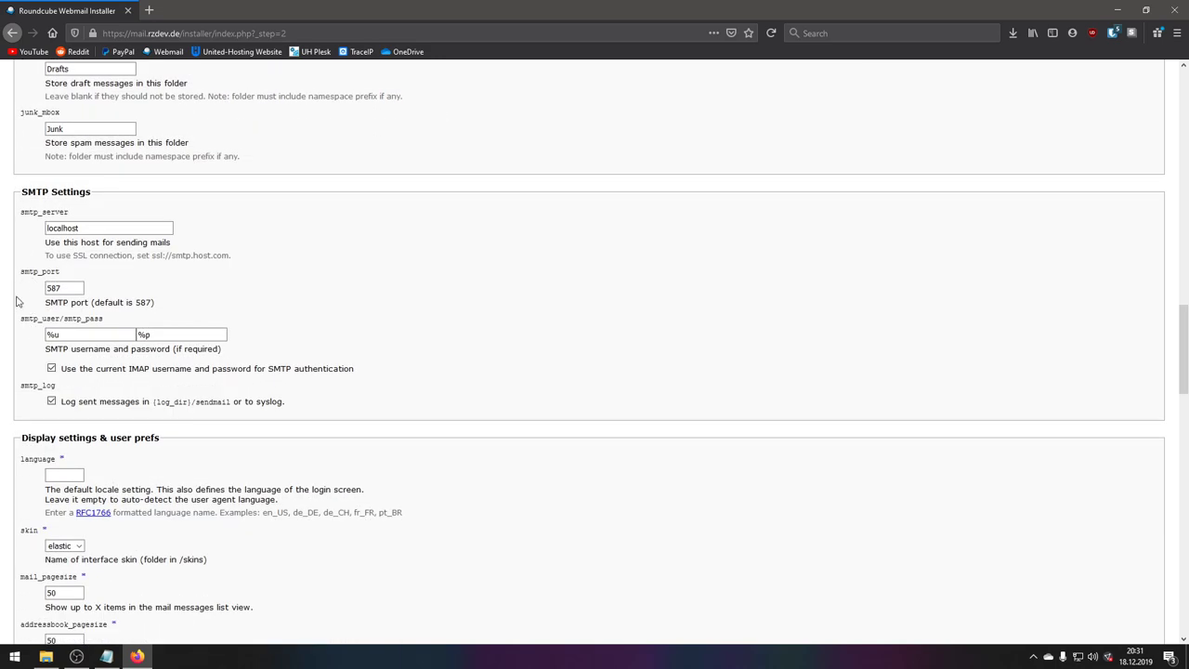
scroll(26, 299, "up", 1)
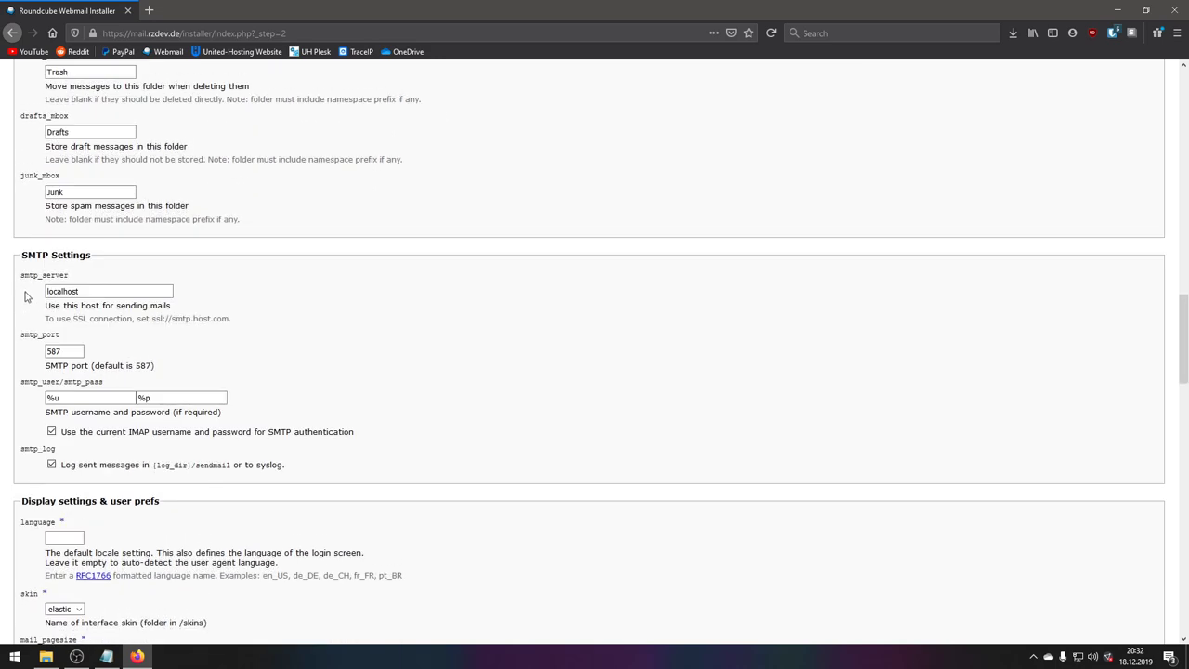
- Replace localhost in the smtp_server field with united-hosting.eu
left_click(91, 291)
left_click(82, 351)
left_click(78, 400)
left_click(83, 434)
left_click_drag(104, 293, 37, 297)
type("r")
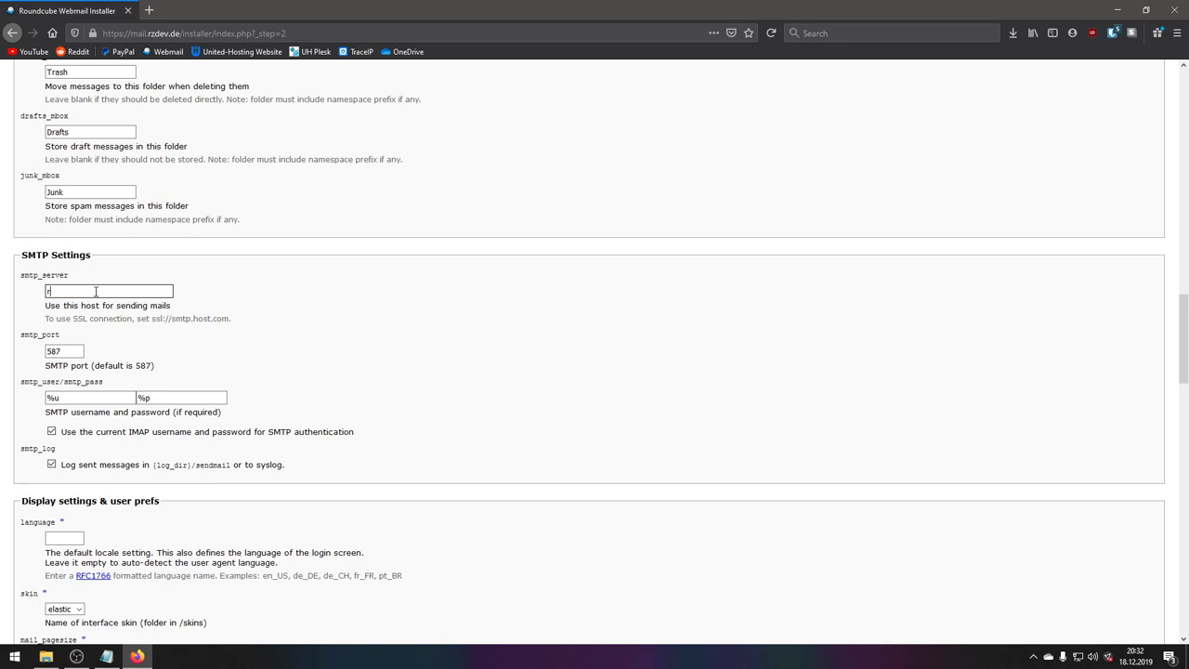
type("zdev.de")
key("ctrl+a")
type("unite")
- Check the SSL connection hint and verify the united-hosting.eu server value
left_click_drag(54, 319, 239, 321)
left_click(146, 320)
left_click(239, 321)
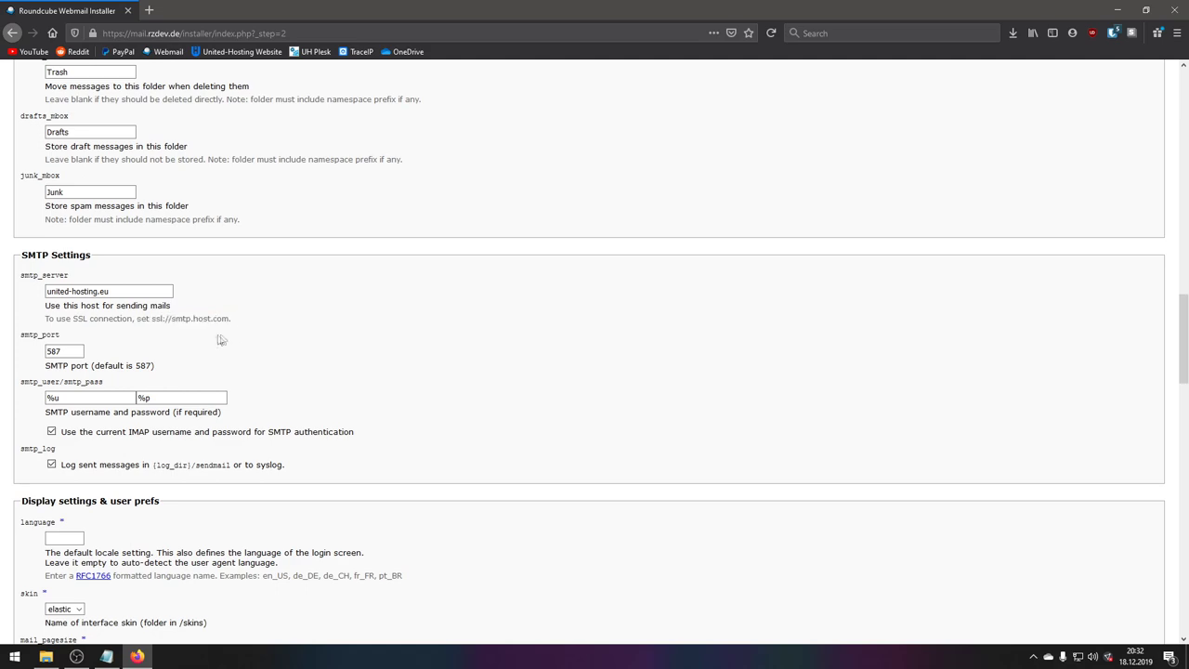
triple_click(108, 294)
left_click(109, 294)
scroll(93, 363, "down", 2)
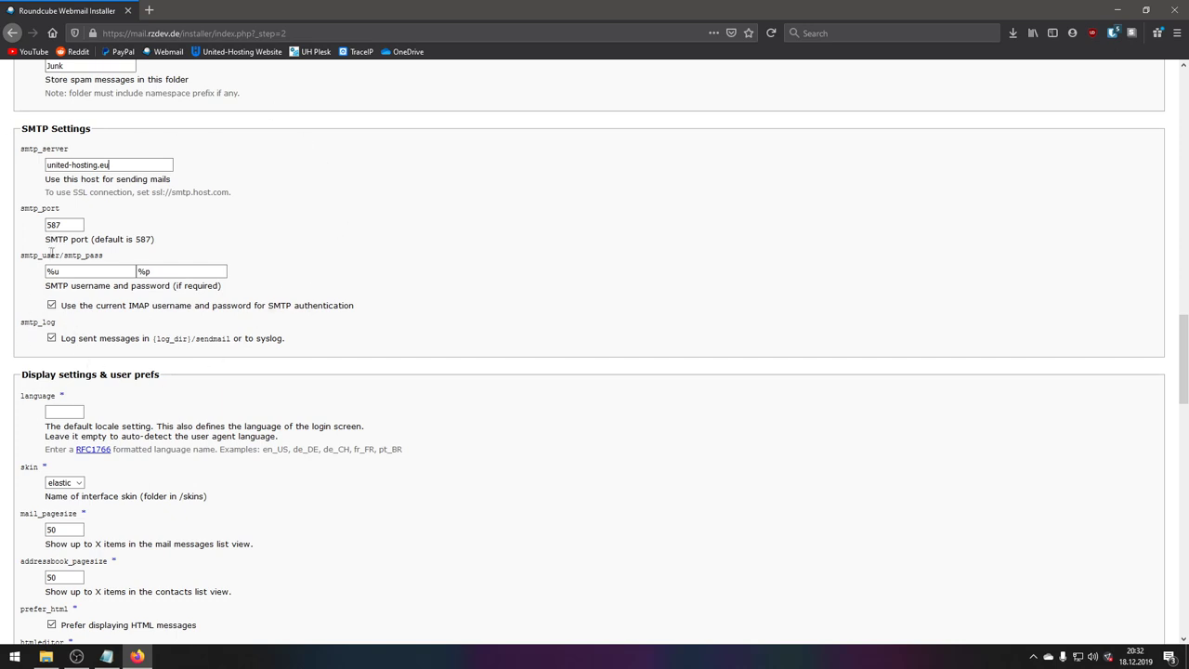
triple_click(116, 165)
left_click(266, 199)
- Inspect the smtp_user/smtp_pass %u and %p placeholders, leaving them unchanged
left_click_drag(27, 258, 108, 262)
left_click(107, 261)
double_click(79, 271)
key("Tab")
left_click(96, 271)
key("ctrl+a")
key("Tab")
left_click(185, 213)
- Uncheck smtp_log so sent messages are no longer logged
double_click(31, 323)
left_click(67, 326)
double_click(23, 324)
left_click(74, 327)
left_click(52, 338)
scroll(29, 382, "down", 1)
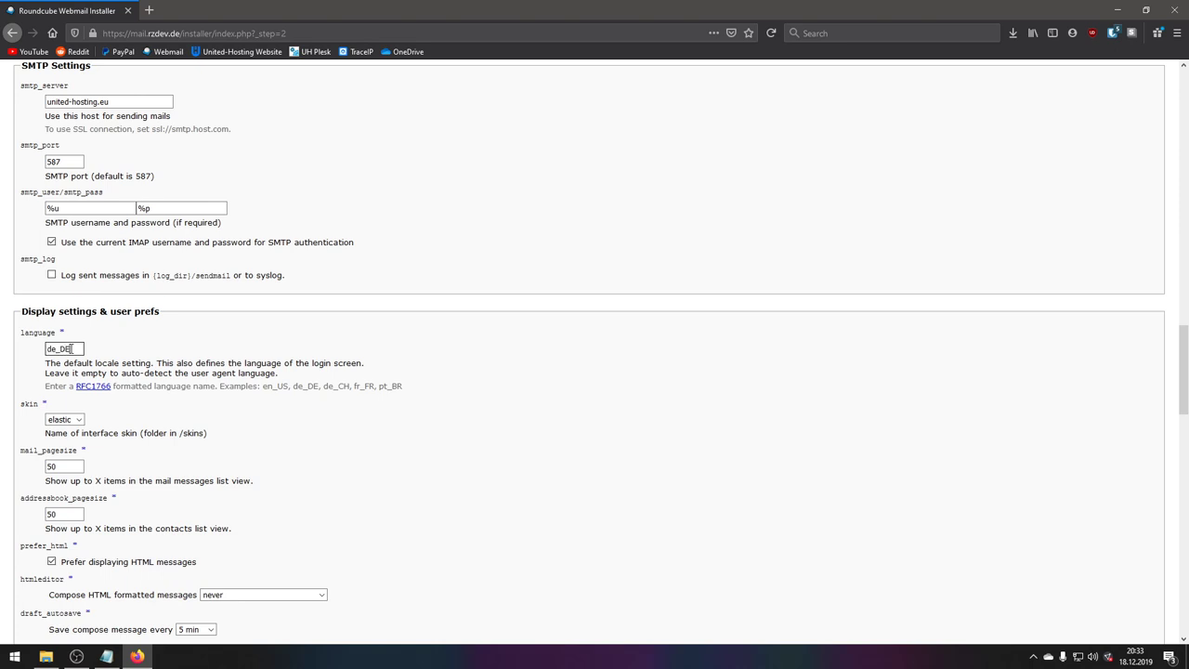
- Confirm de_DE as the language and keep the elastic interface skin
double_click(76, 348)
left_click(156, 359)
scroll(200, 403, "down", 2)
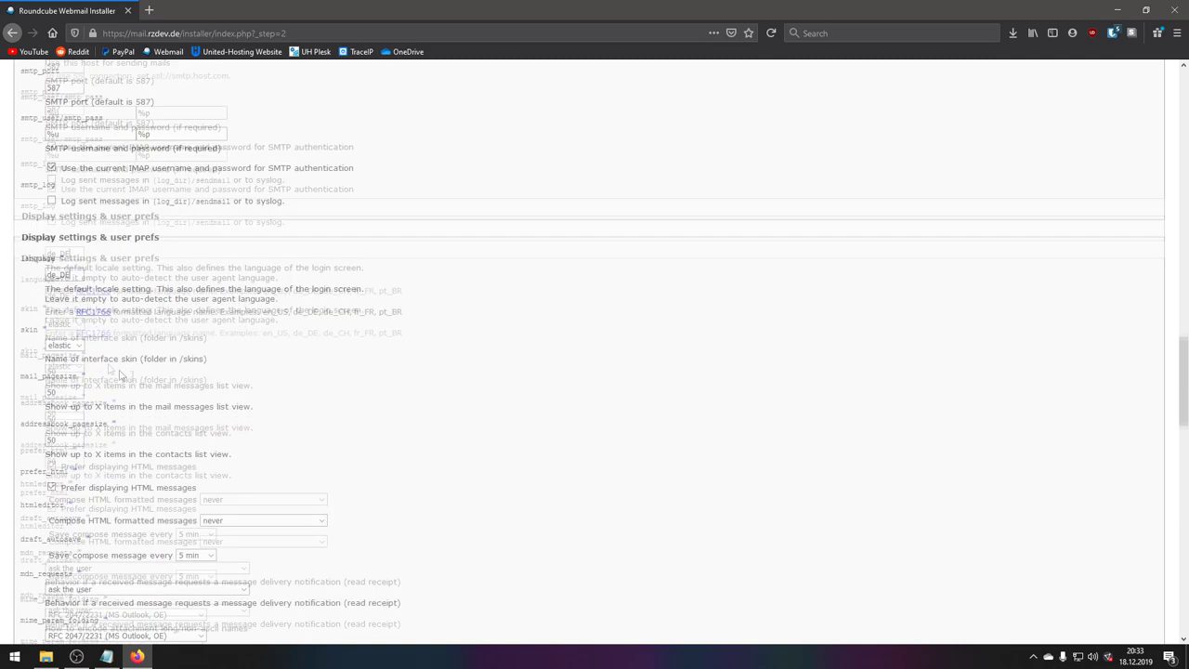
left_click(71, 232)
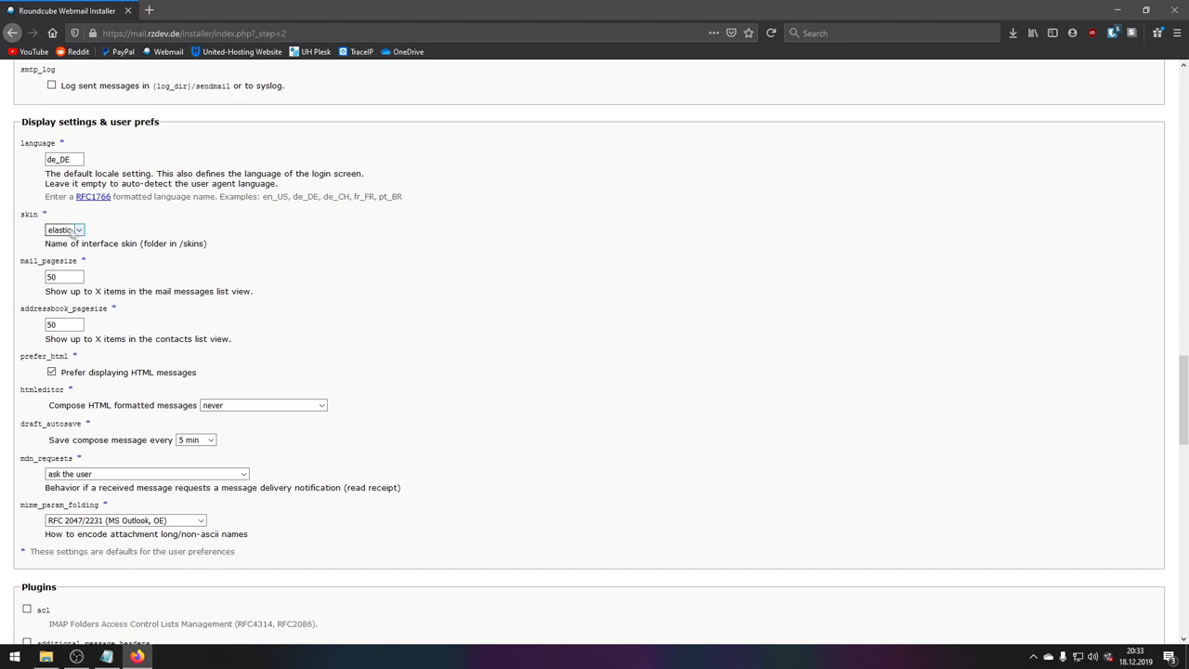
left_click(73, 234)
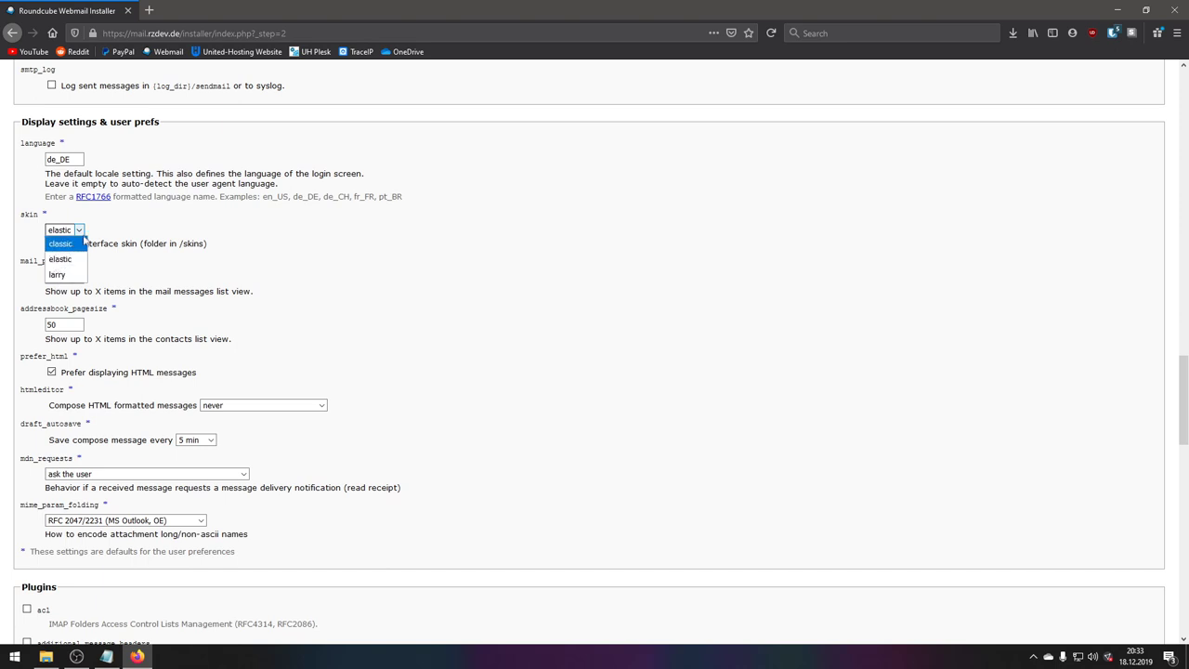
left_click(81, 231)
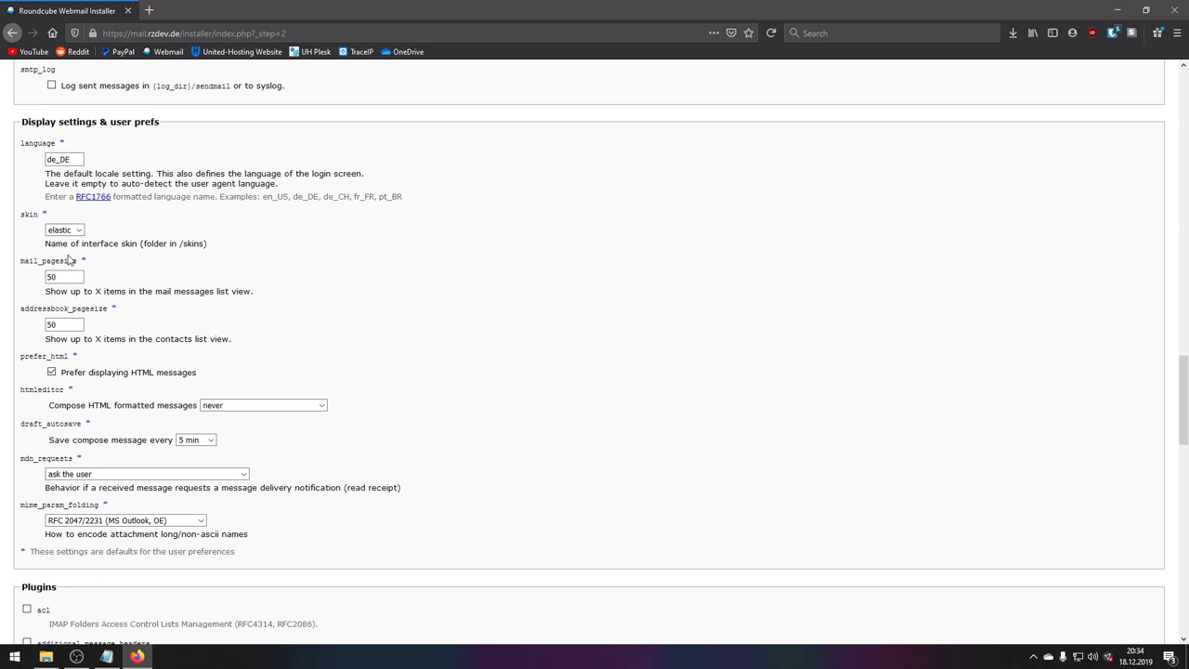
scroll(97, 297, "down", 1)
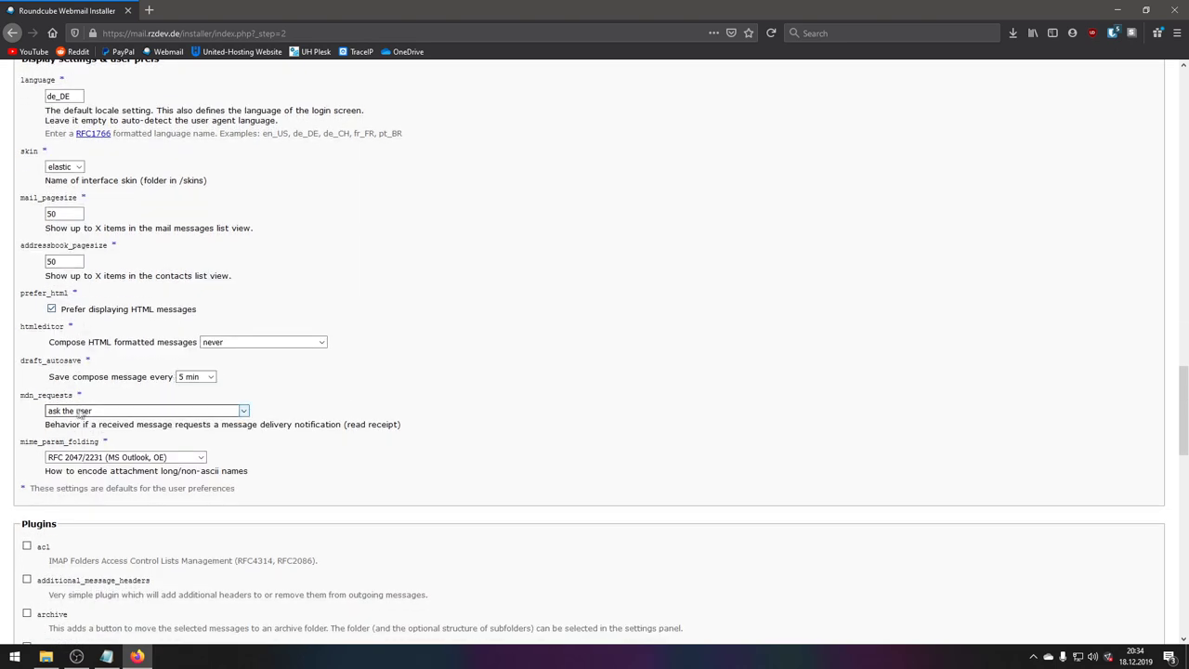
- Keep mdn_requests at ask the user and mime_param_folding at RFC 2047/2231 (MS Outlook, OE)
left_click(99, 410)
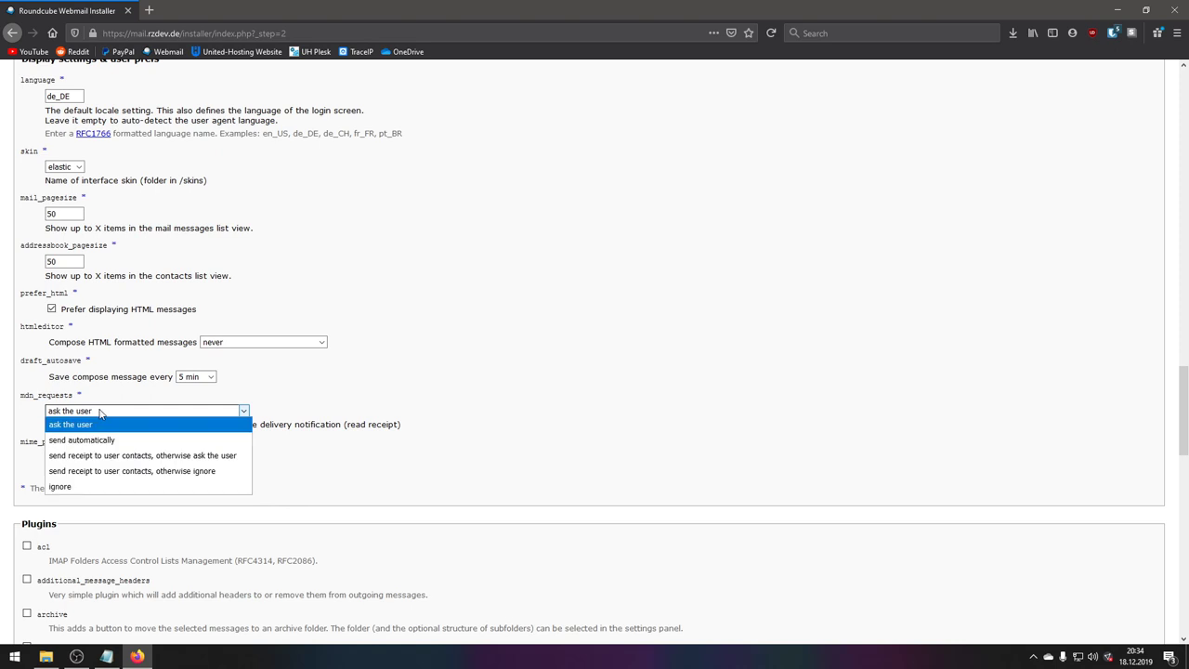
left_click(102, 415)
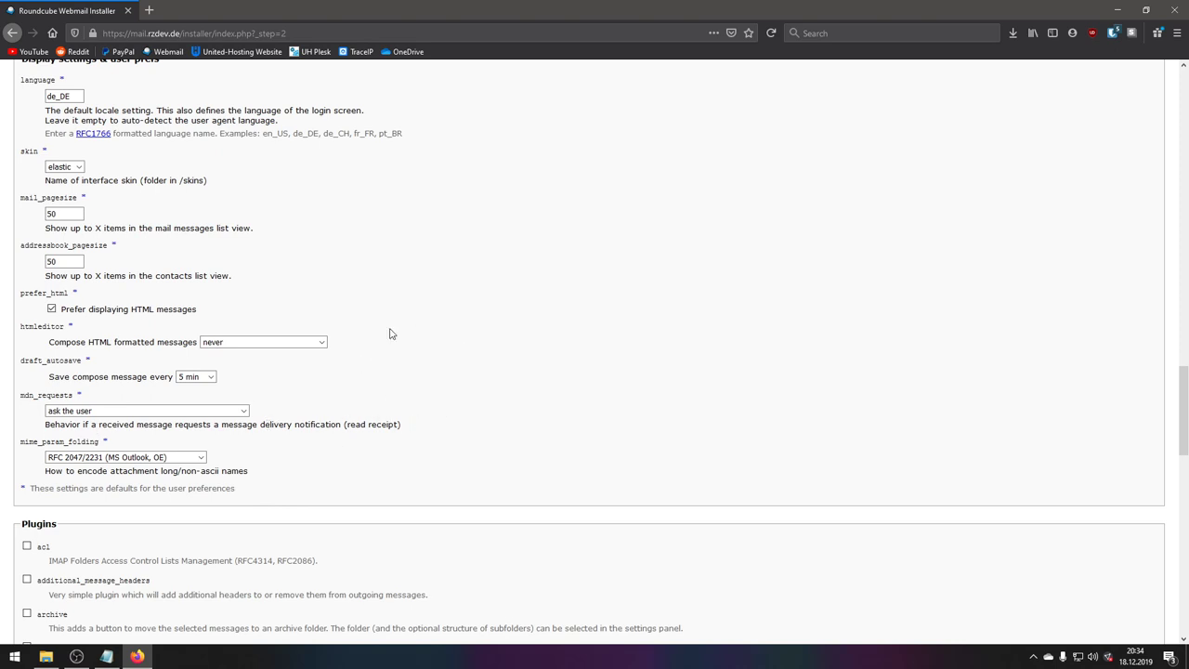
left_click_drag(81, 395, 19, 401)
left_click(39, 395)
left_click(93, 411)
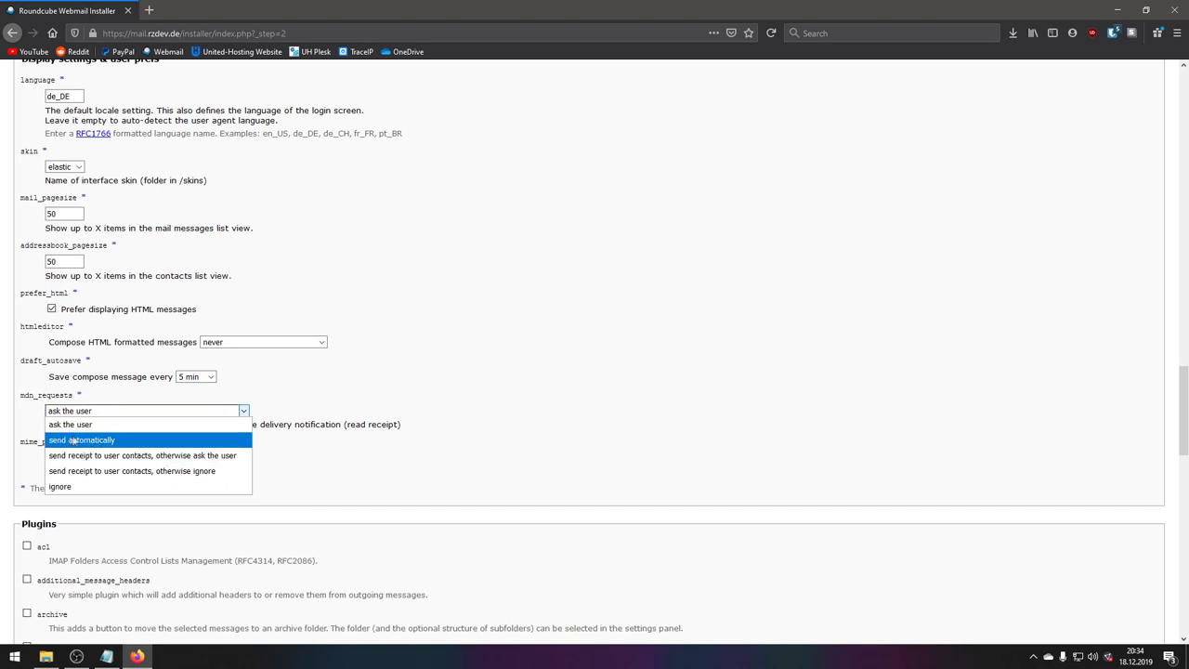
left_click(75, 389)
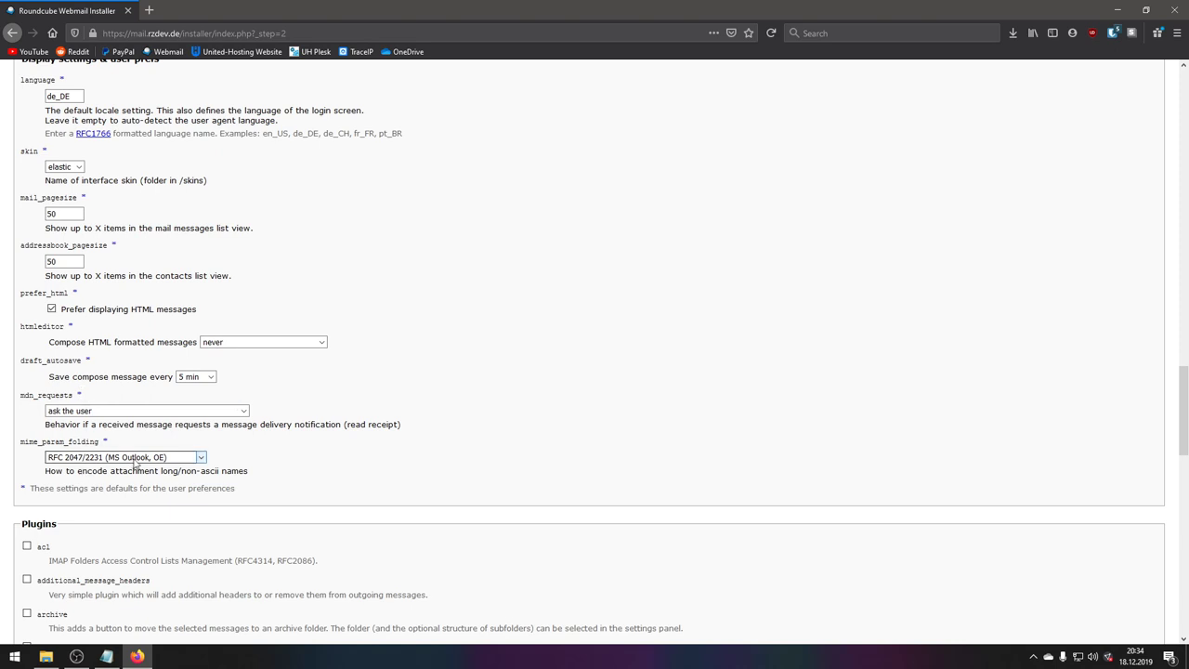
left_click(75, 457)
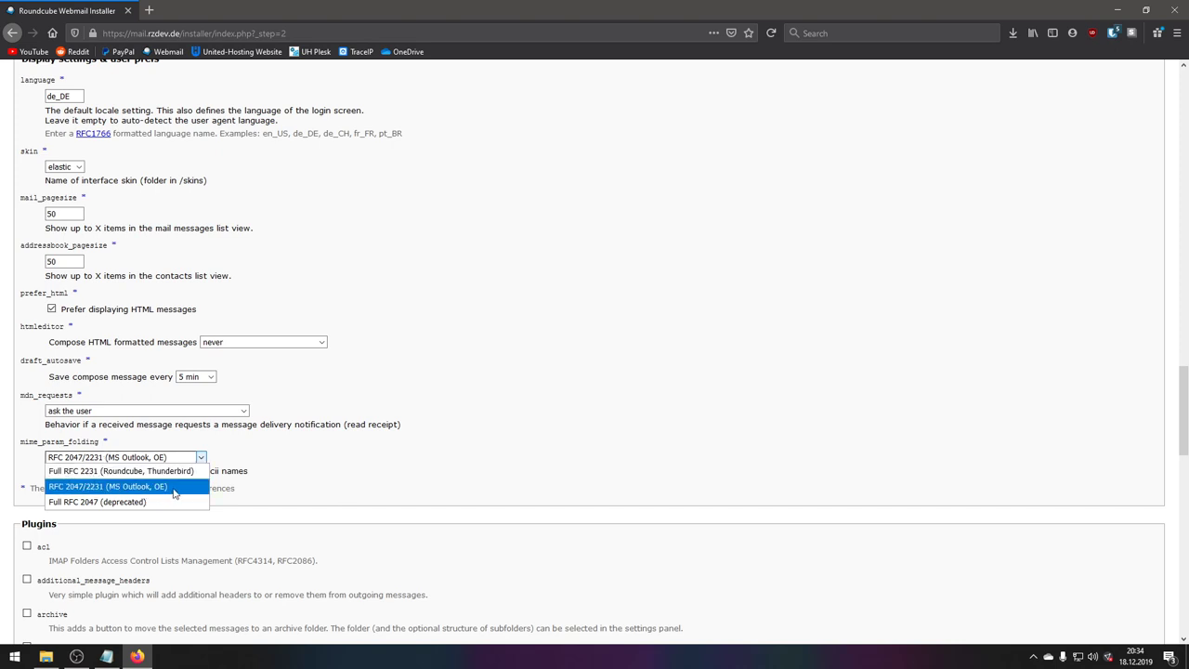
left_click(270, 481)
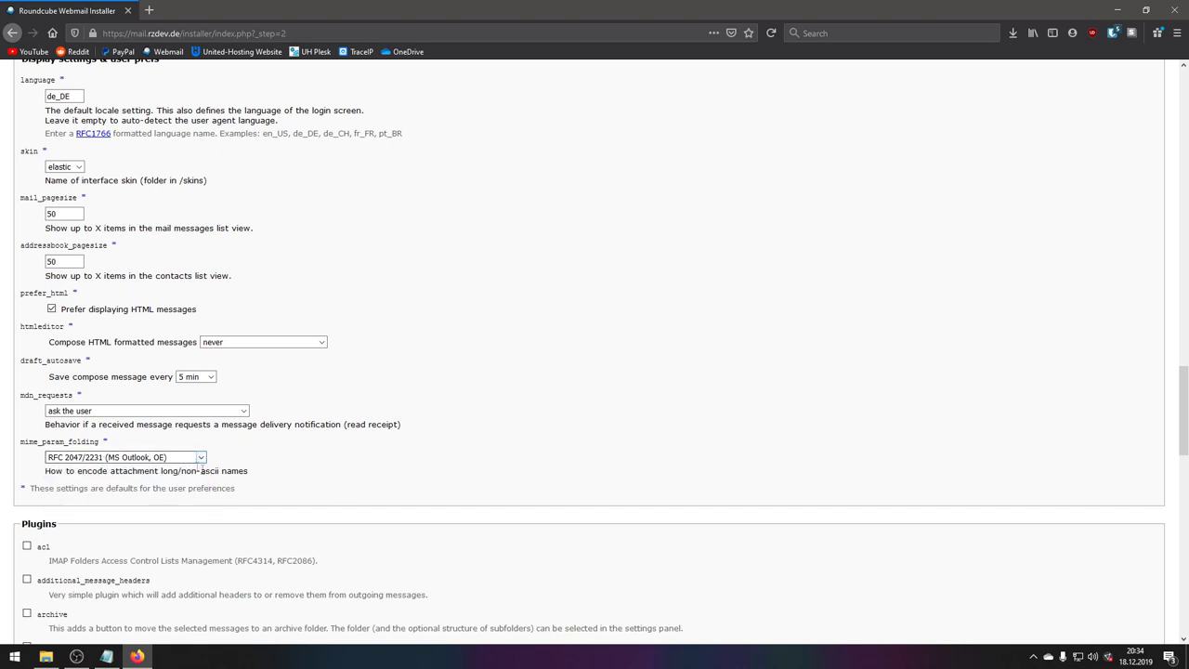
scroll(195, 483, "down", 5)
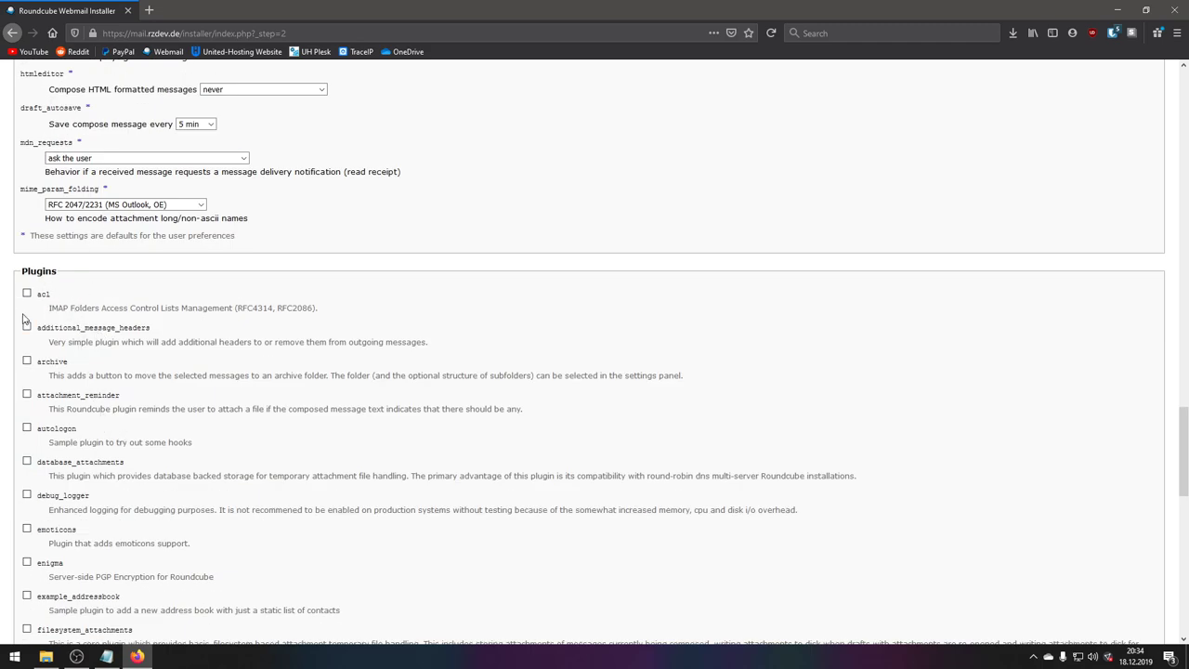
- Scroll past the plugin list and use CREATE CONFIG to save the config file
scroll(14, 318, "down", 1)
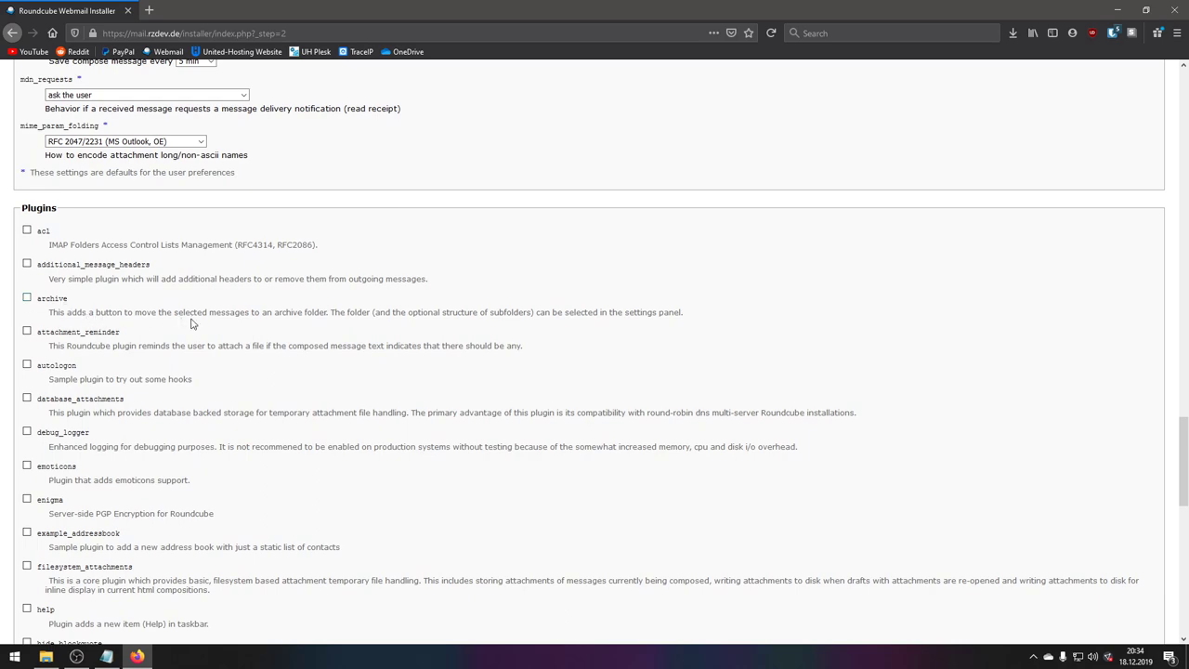
scroll(43, 300, "down", 4)
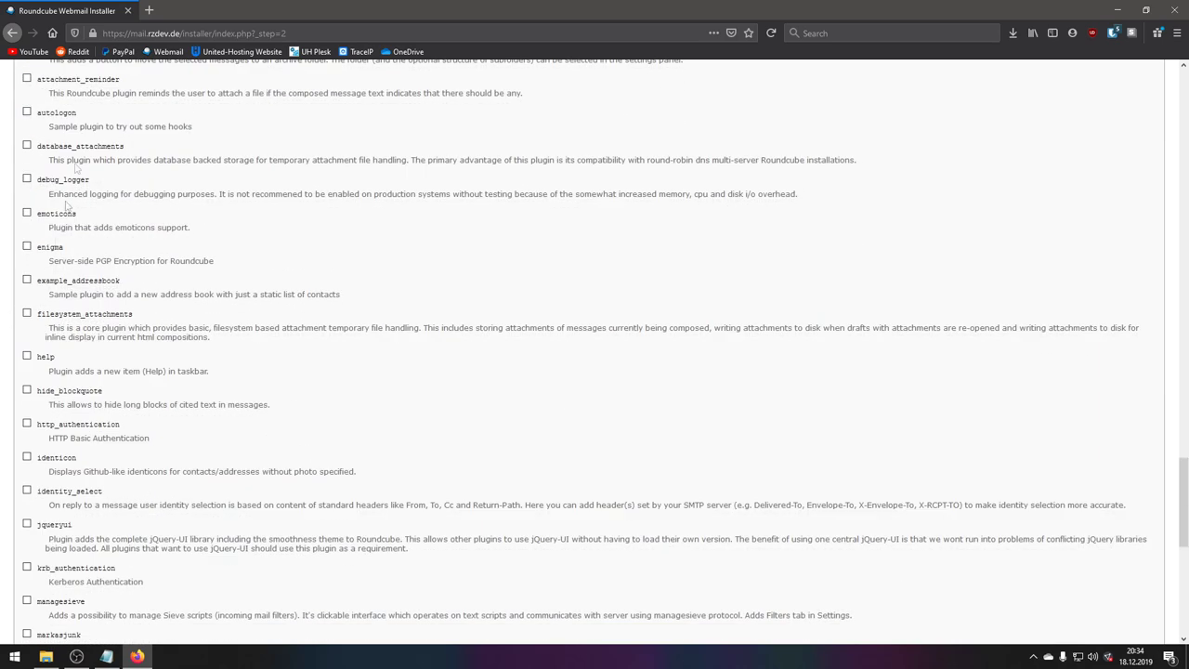
scroll(50, 402, "down", 2)
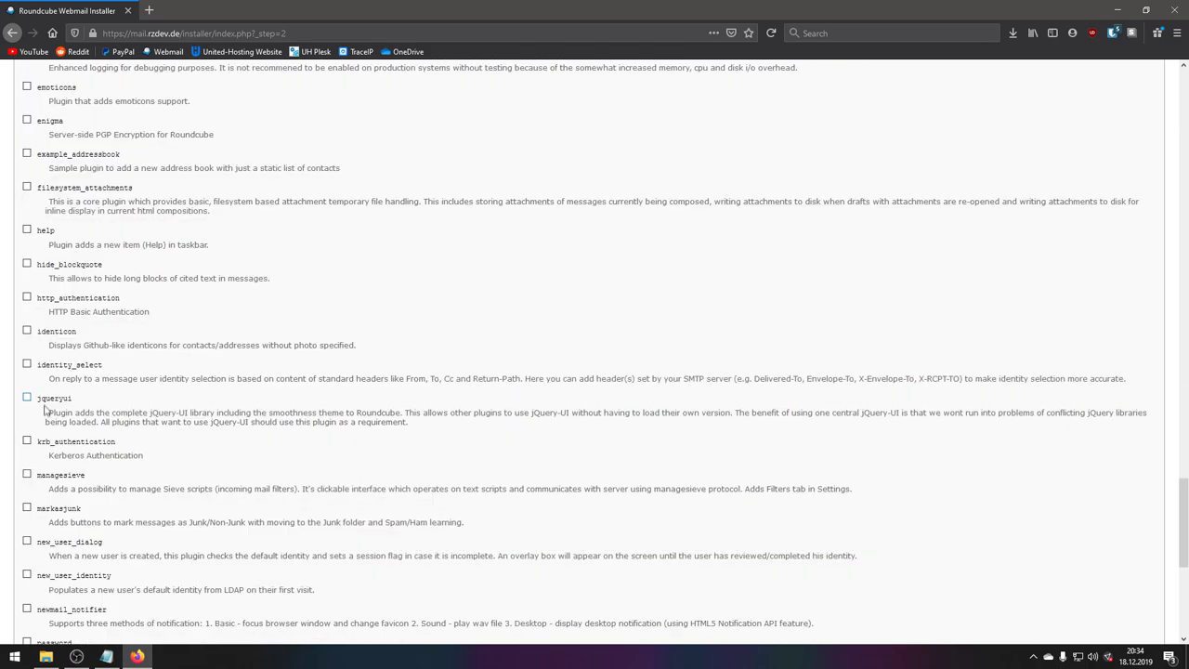
scroll(48, 419, "down", 3)
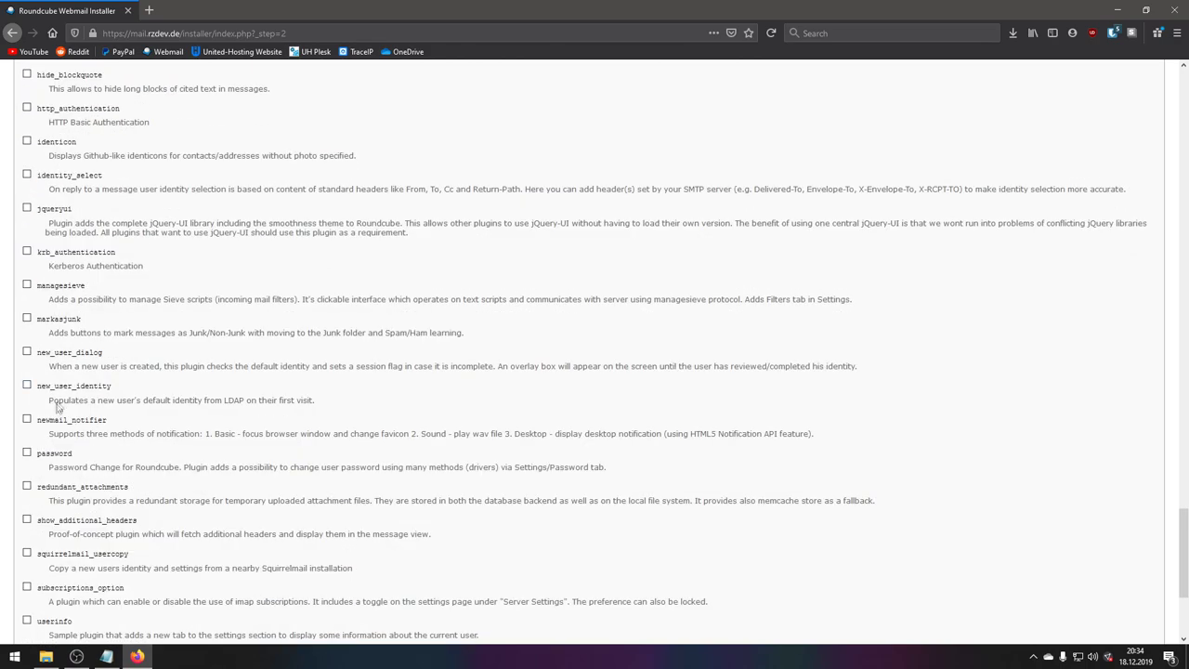
scroll(42, 302, "down", 5)
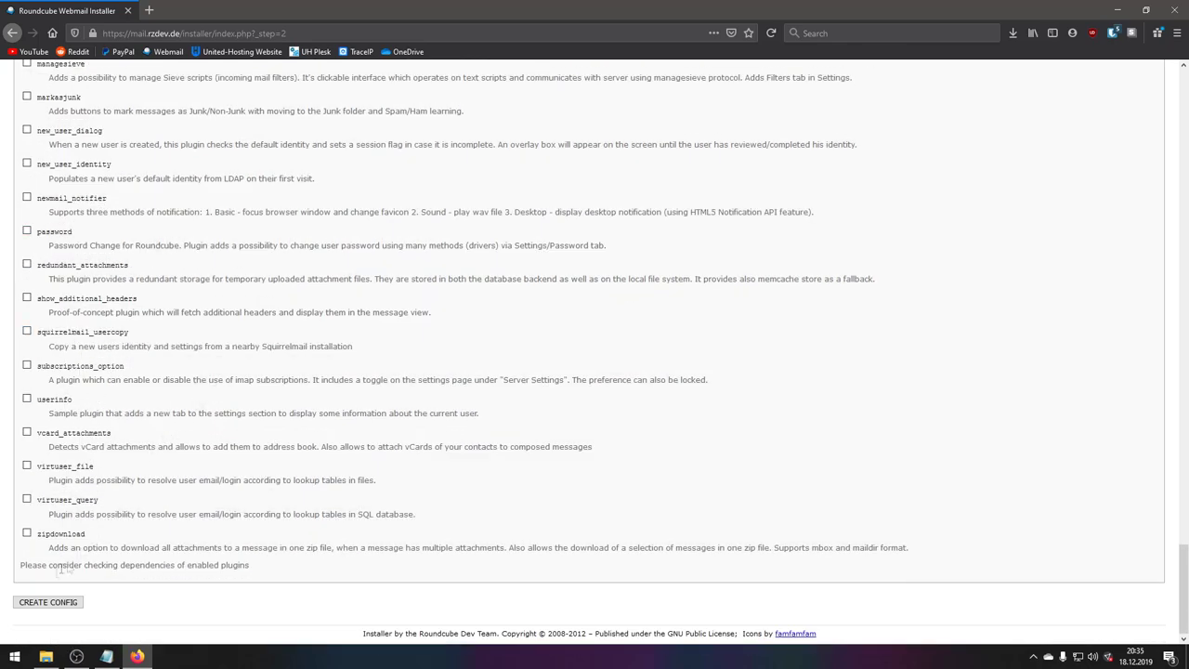
left_click(48, 602)
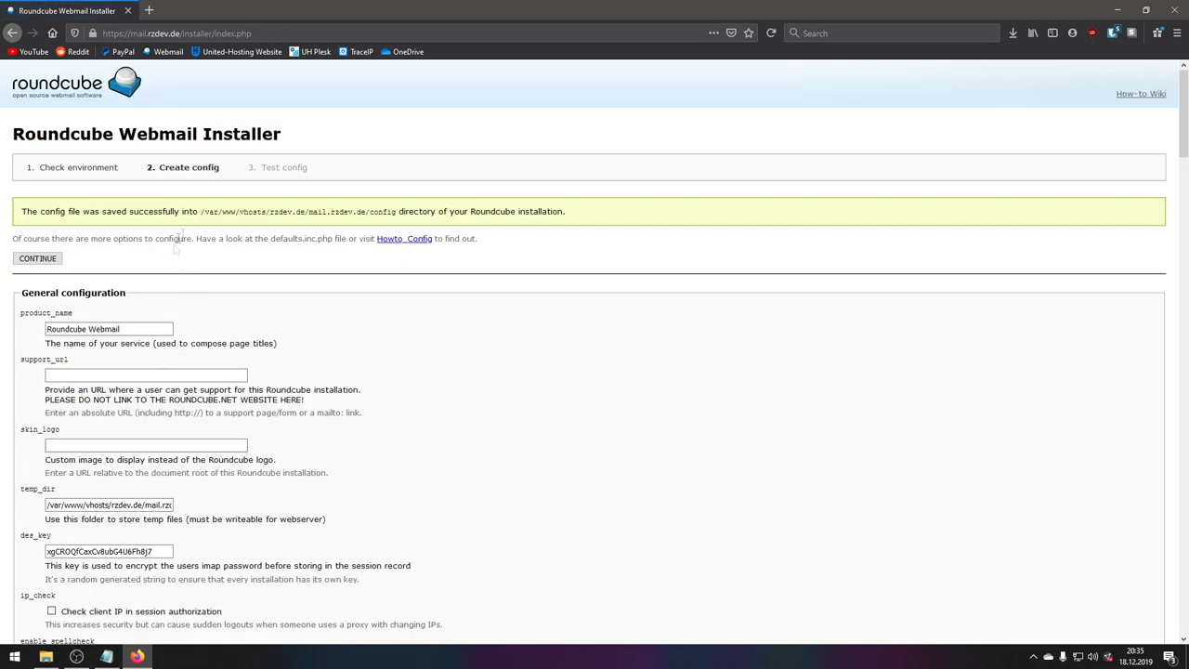
- Check the saved config directory path, then continue to the Test config step
left_click_drag(201, 212, 400, 211)
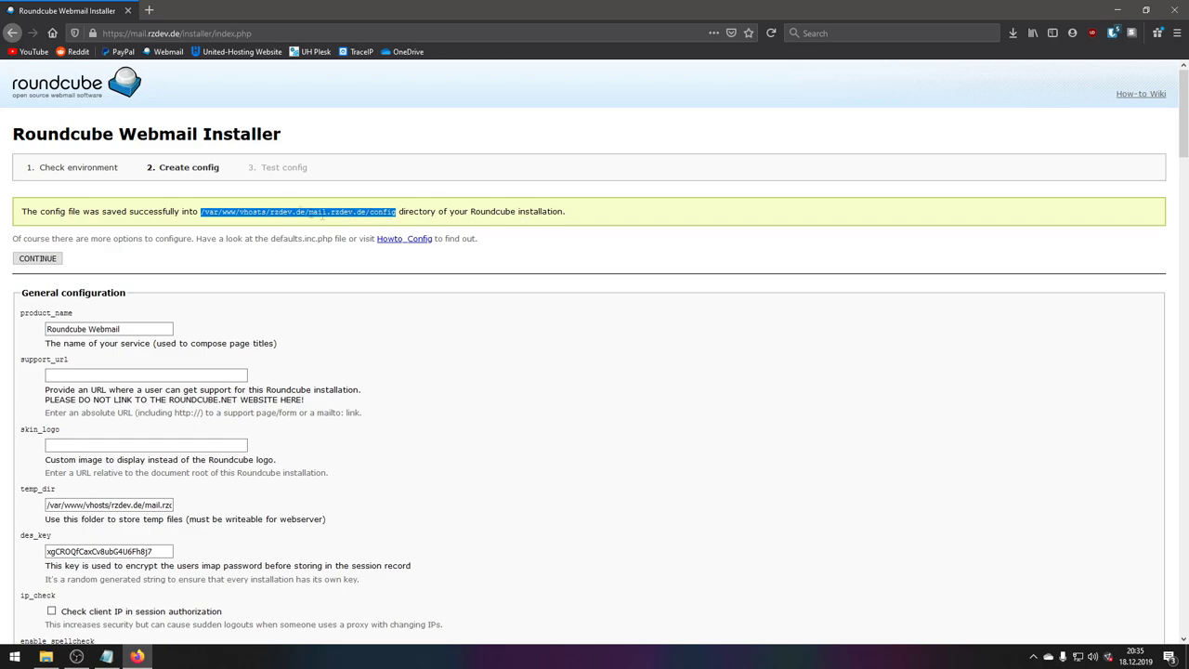
left_click(375, 211)
scroll(142, 336, "down", 1)
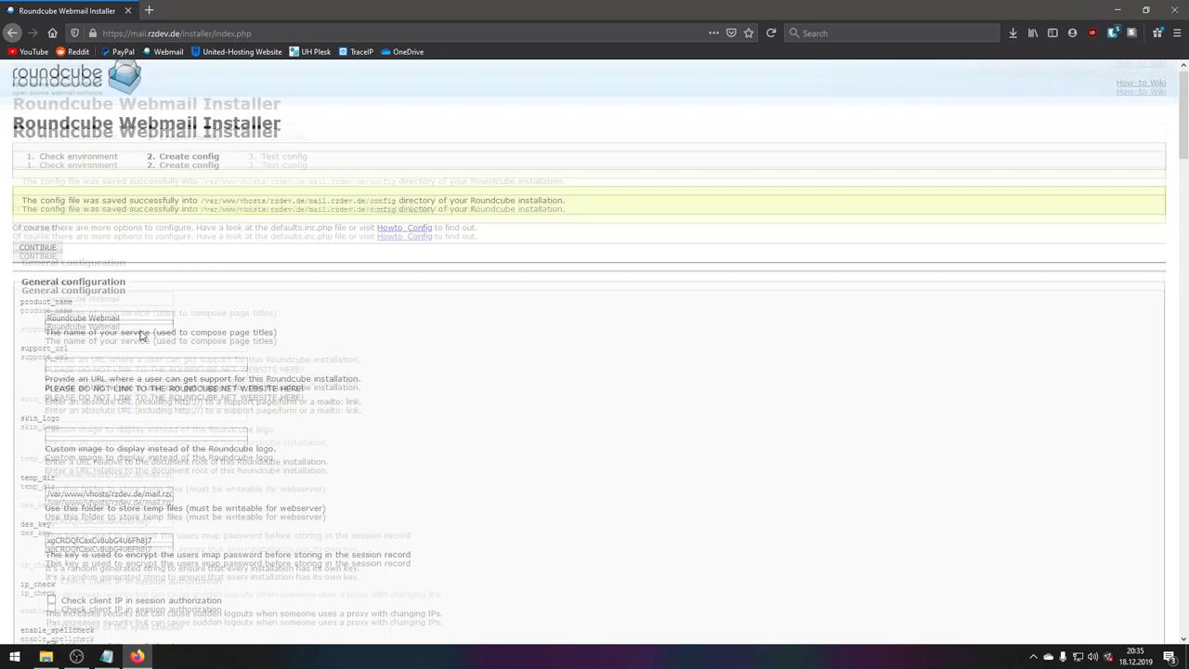
scroll(141, 336, "down", 10)
scroll(120, 336, "down", 5)
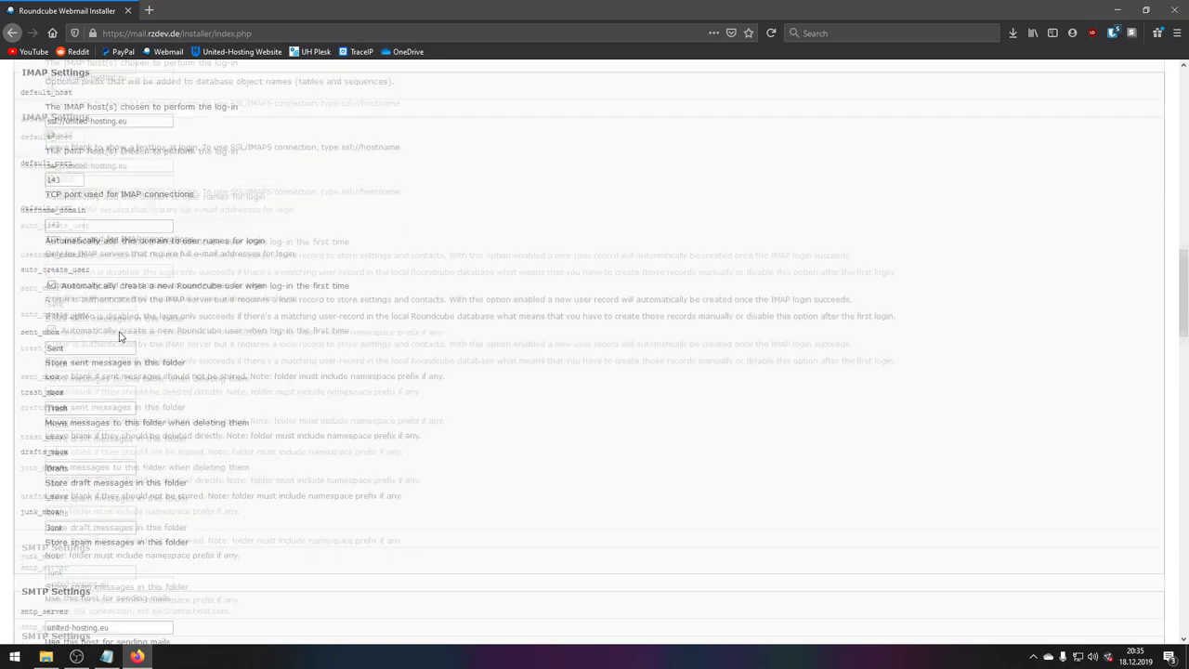
scroll(121, 336, "up", 20)
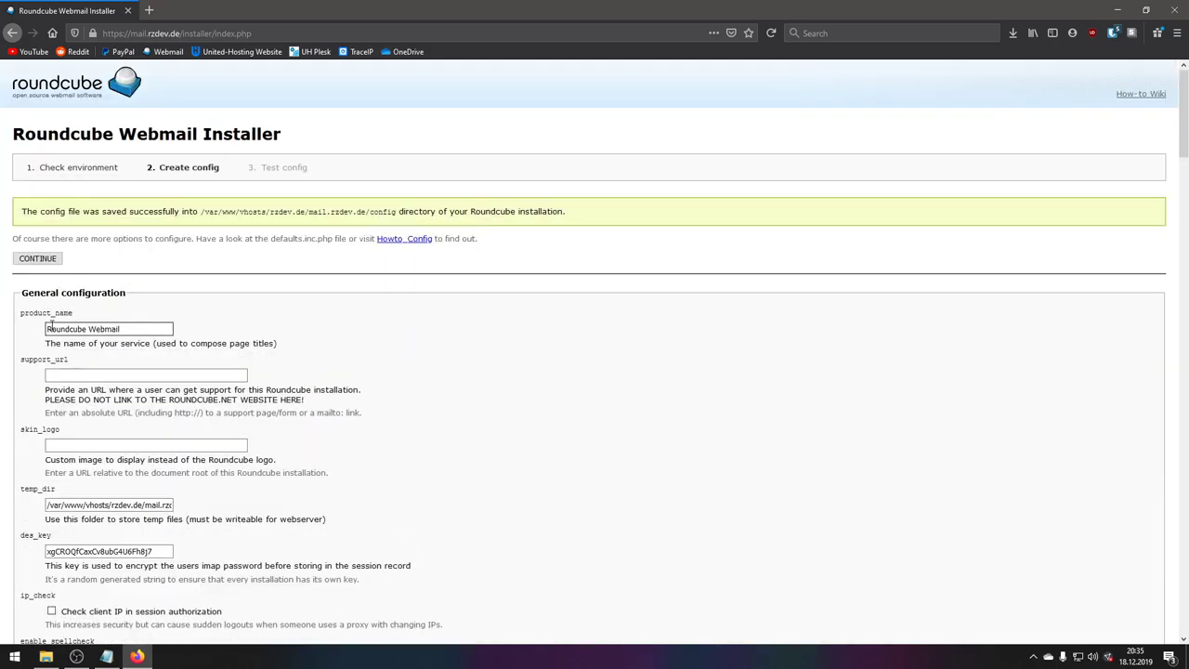
left_click(39, 259)
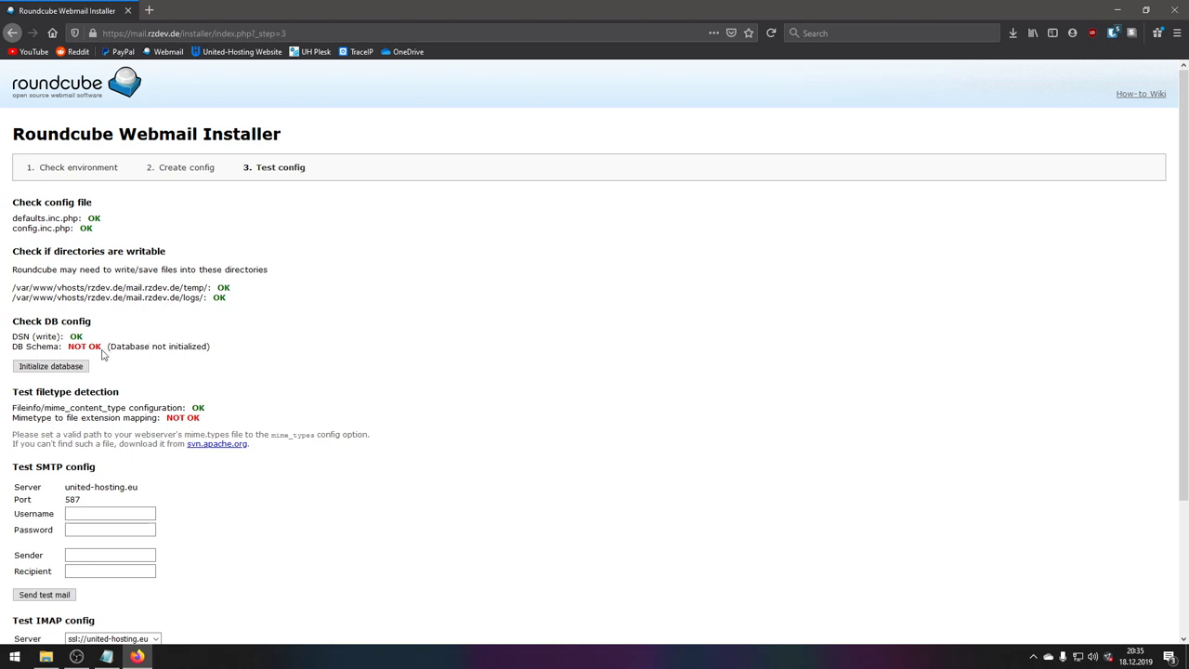
- Initialize the database, then open the svn.apache.org mime.types link under the mimetype mapping error
left_click(53, 366)
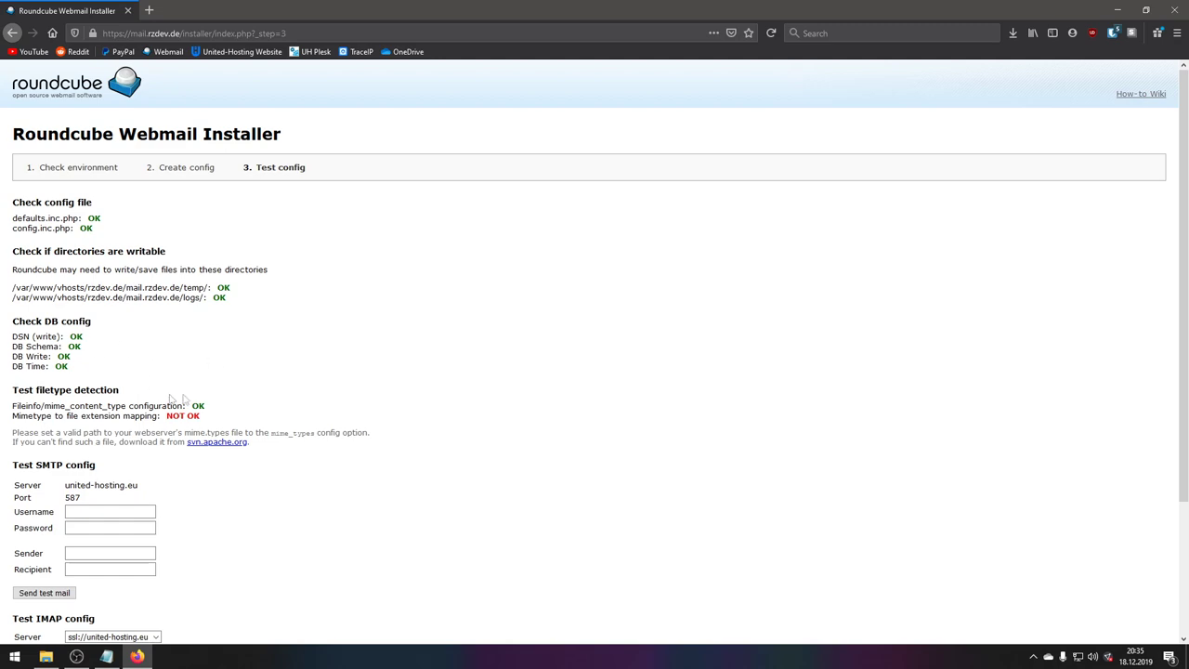
scroll(100, 388, "down", 3)
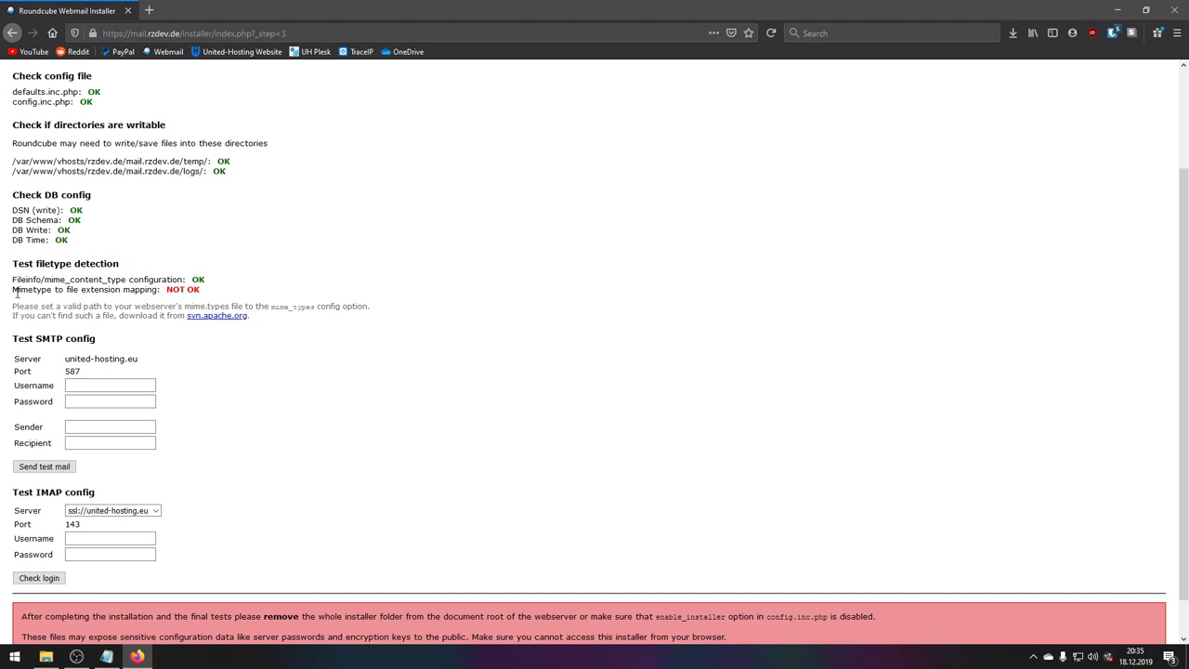
left_click_drag(13, 292, 175, 290)
left_click(52, 303)
left_click(213, 317)
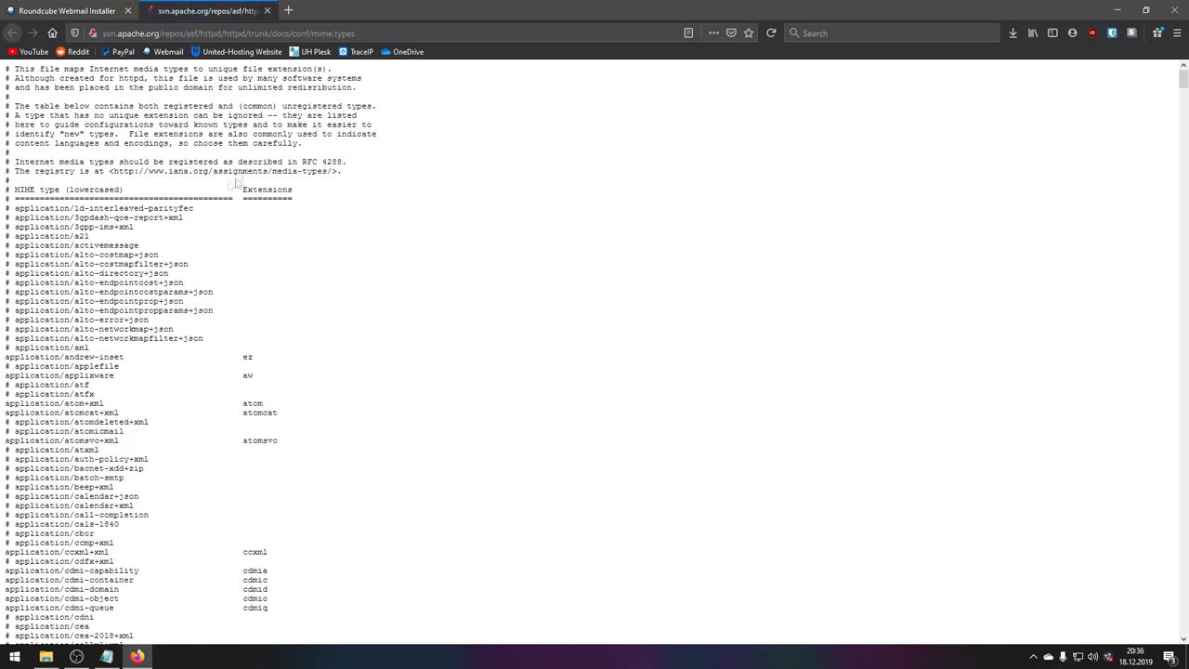
- View Apache's mime.types page and bring up the WinSCP session to the mail server
left_click(83, 11)
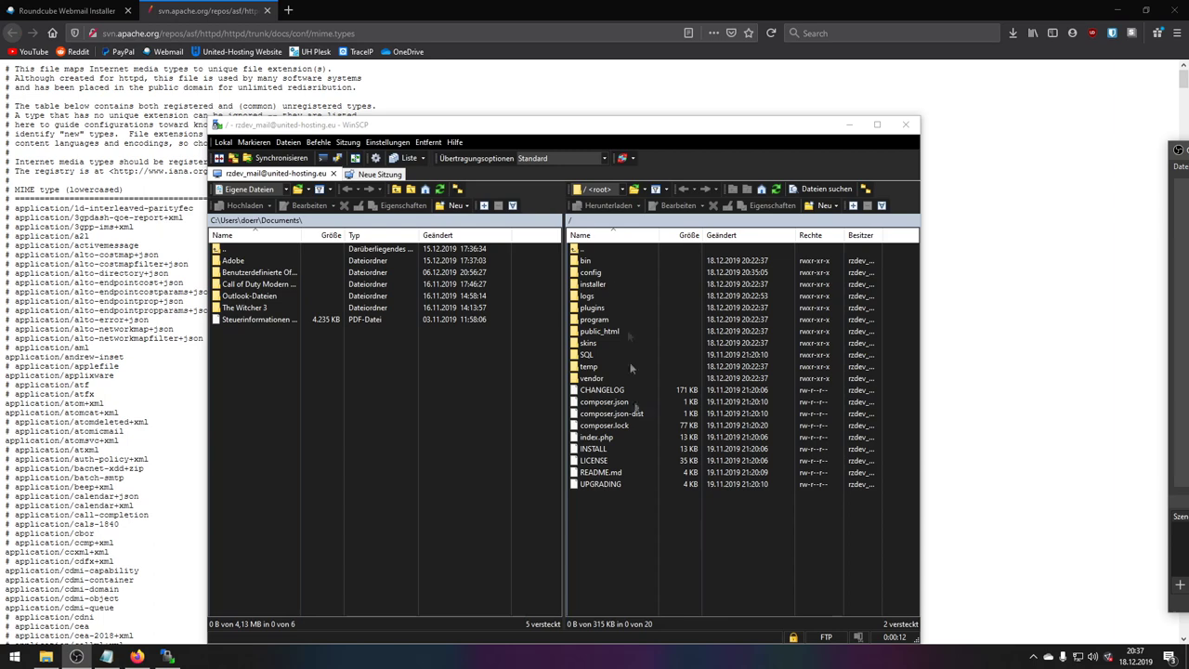
- Create a new file named mime.types in the server's root folder
left_click_drag(563, 167, 537, 95)
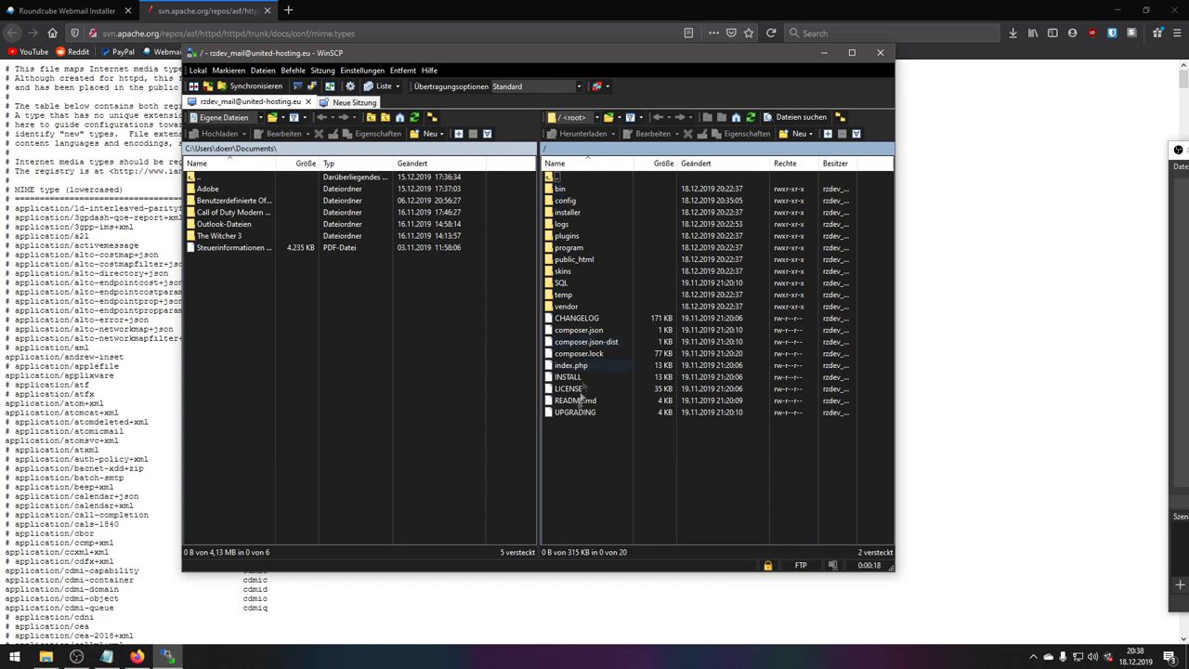
right_click(566, 427)
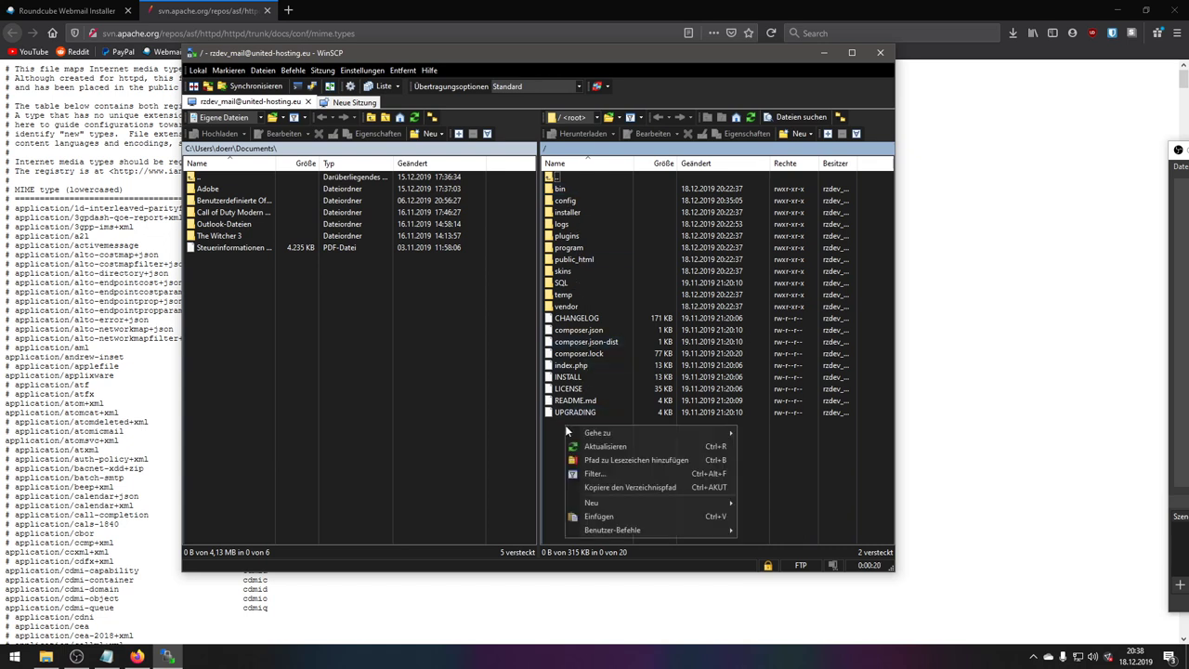
mouse_move(614, 504)
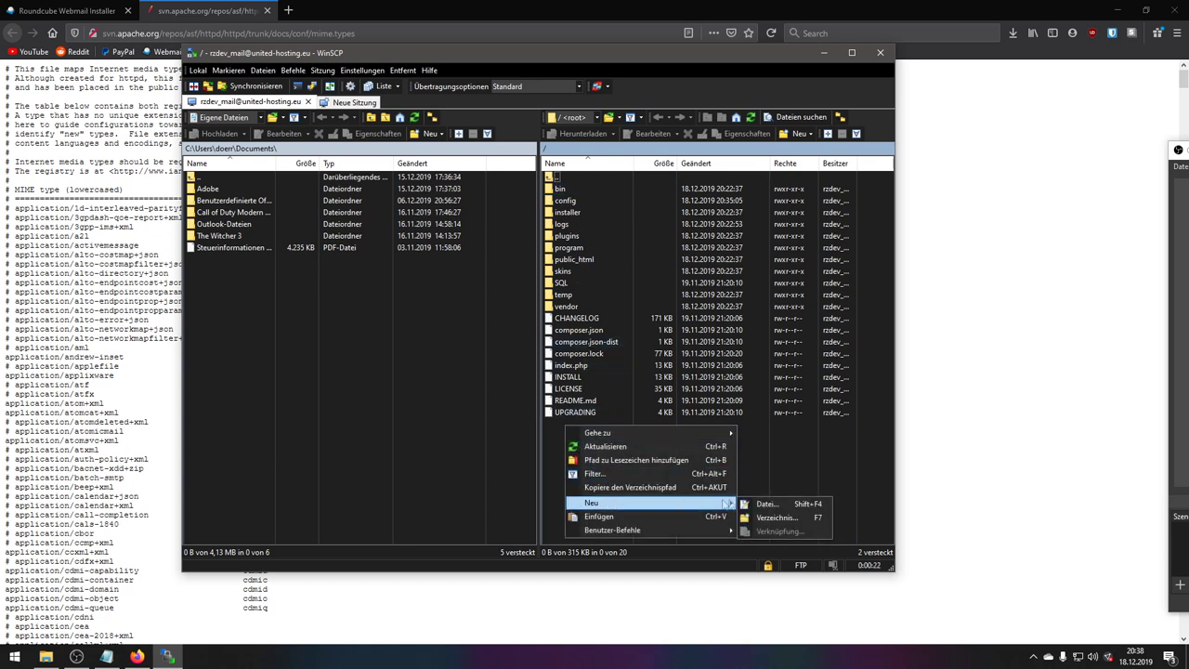
left_click(768, 502)
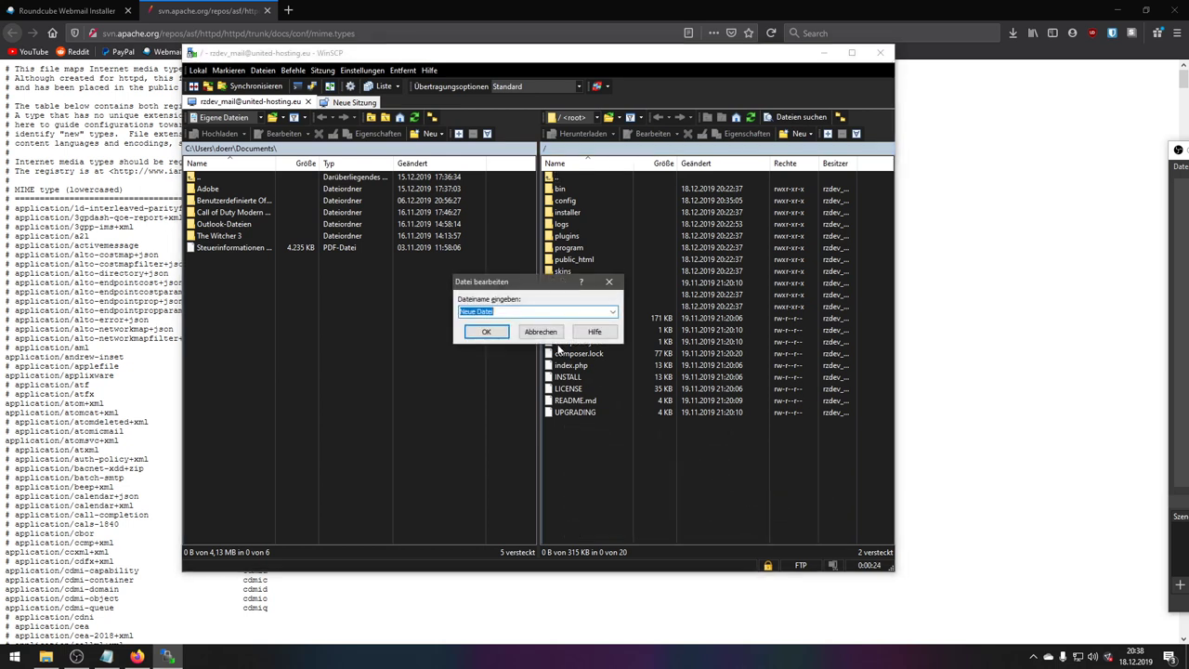
type("mime.types")
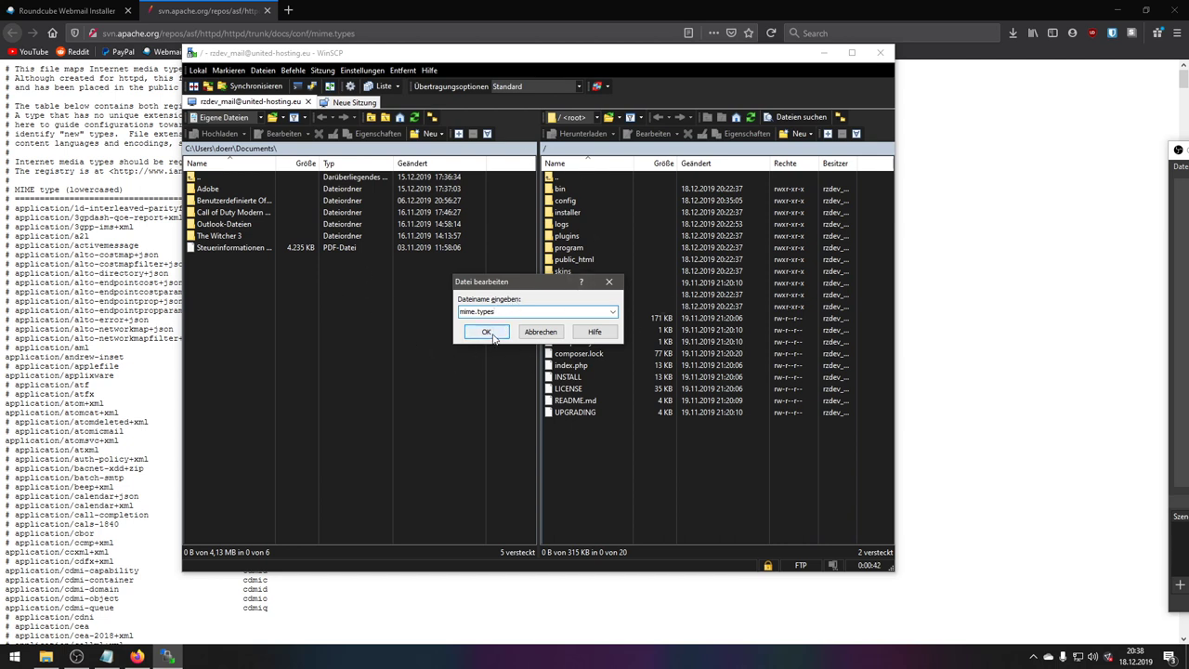
left_click(493, 334)
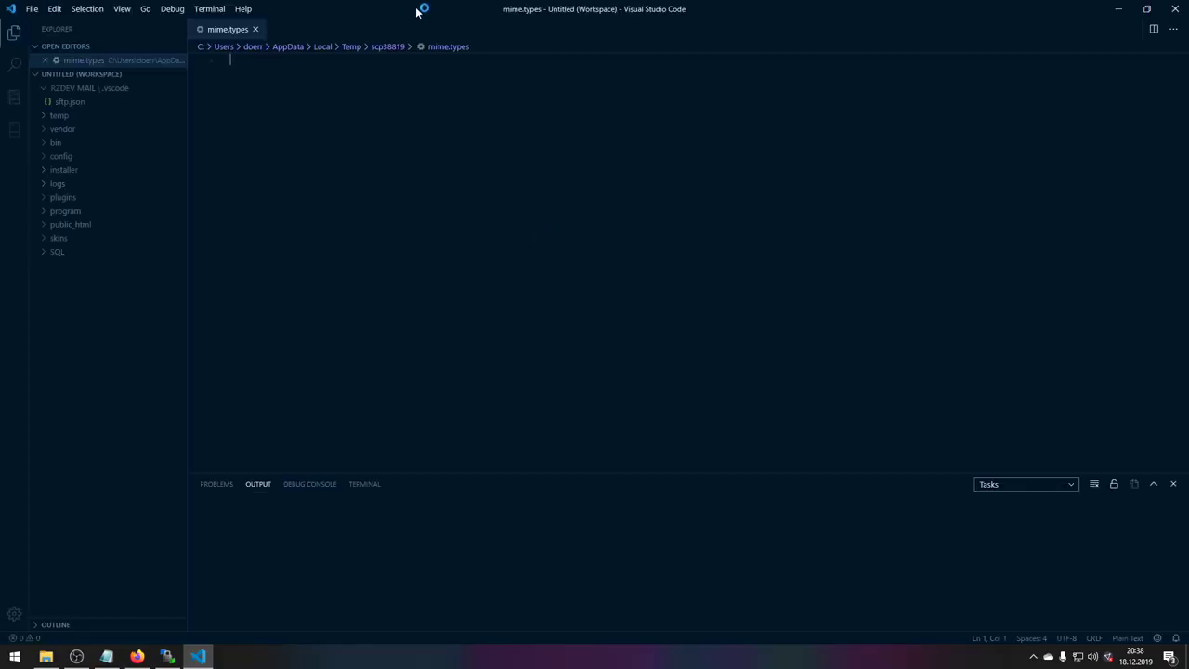
- Copy Apache's MIME type list from Firefox into mime.types and save it to the server
left_click_drag(433, 10, 476, 53)
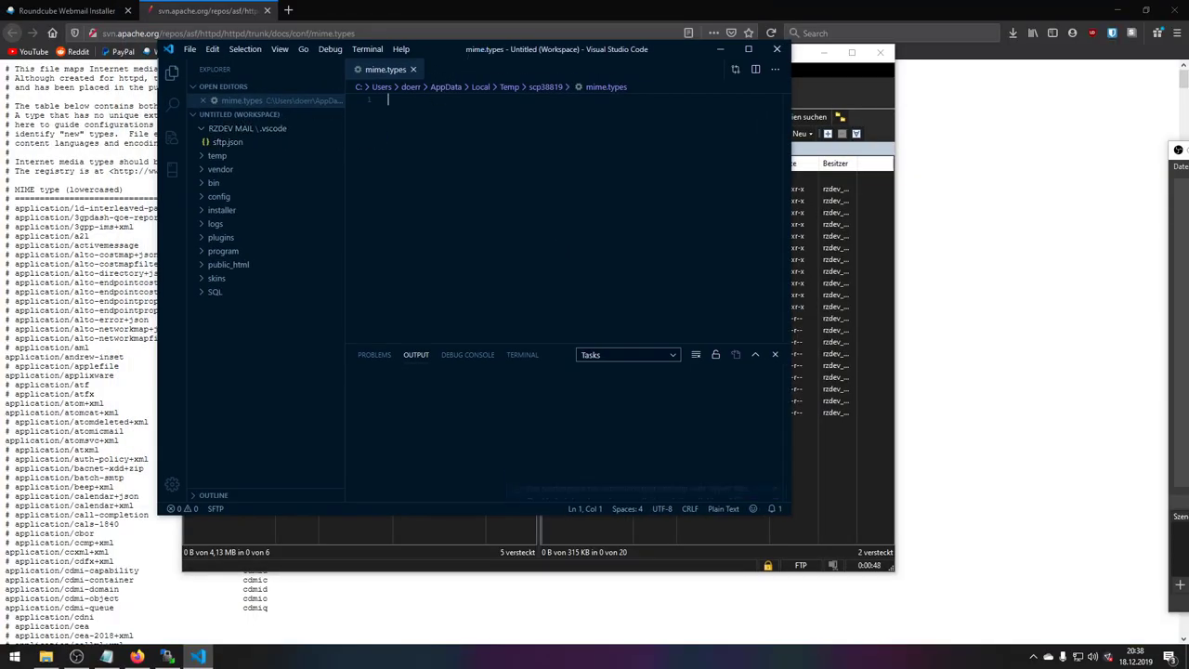
left_click(775, 456)
key("alt+Tab")
key("ctrl+a")
key("ctrl+c")
left_click(198, 655)
key("ctrl+v")
key("ctrl+s")
left_click(396, 12)
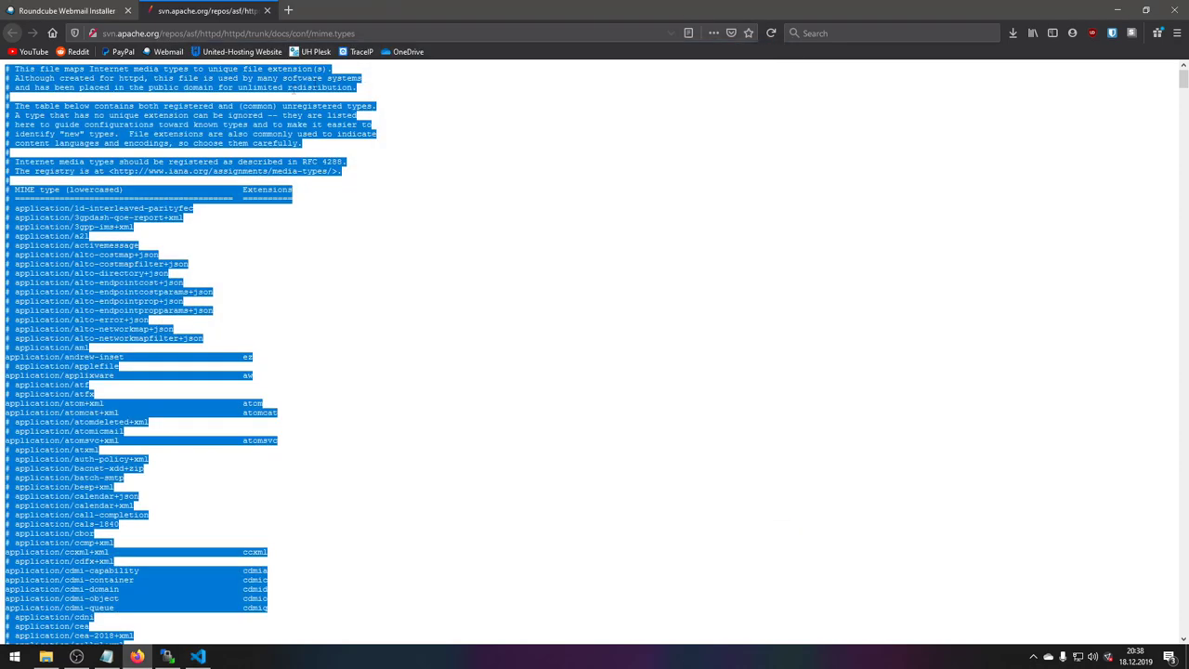
left_click(79, 9)
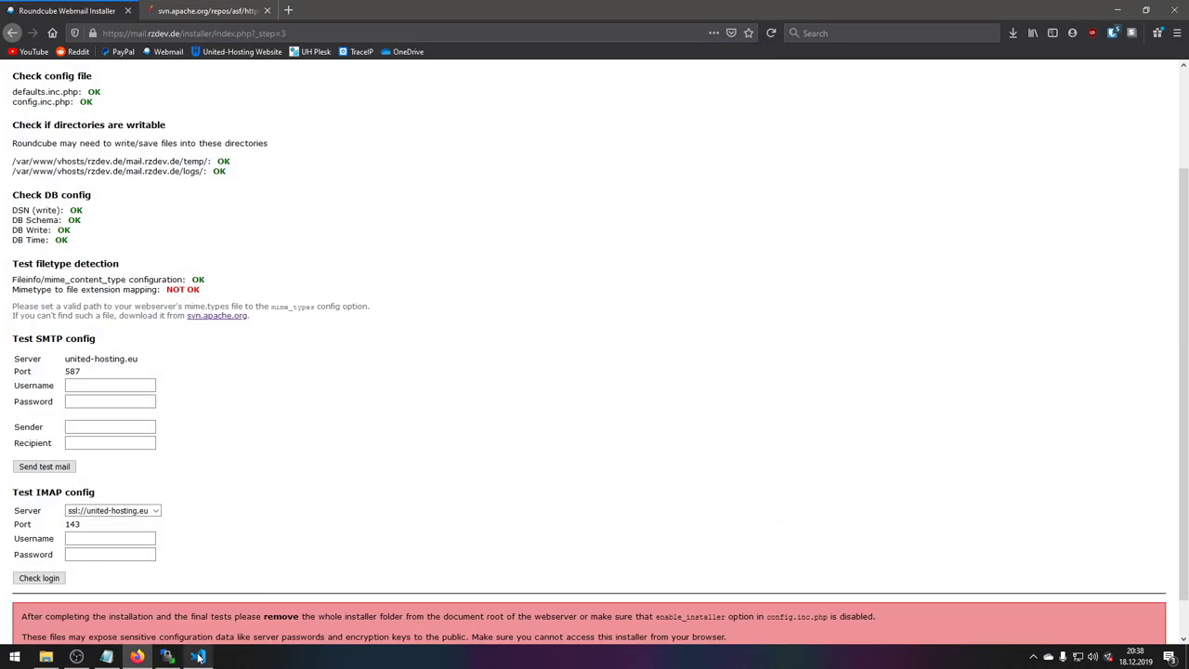
- Open config.inc.php from the server's config folder and search it for 'mime'
left_click(193, 656)
left_click(171, 660)
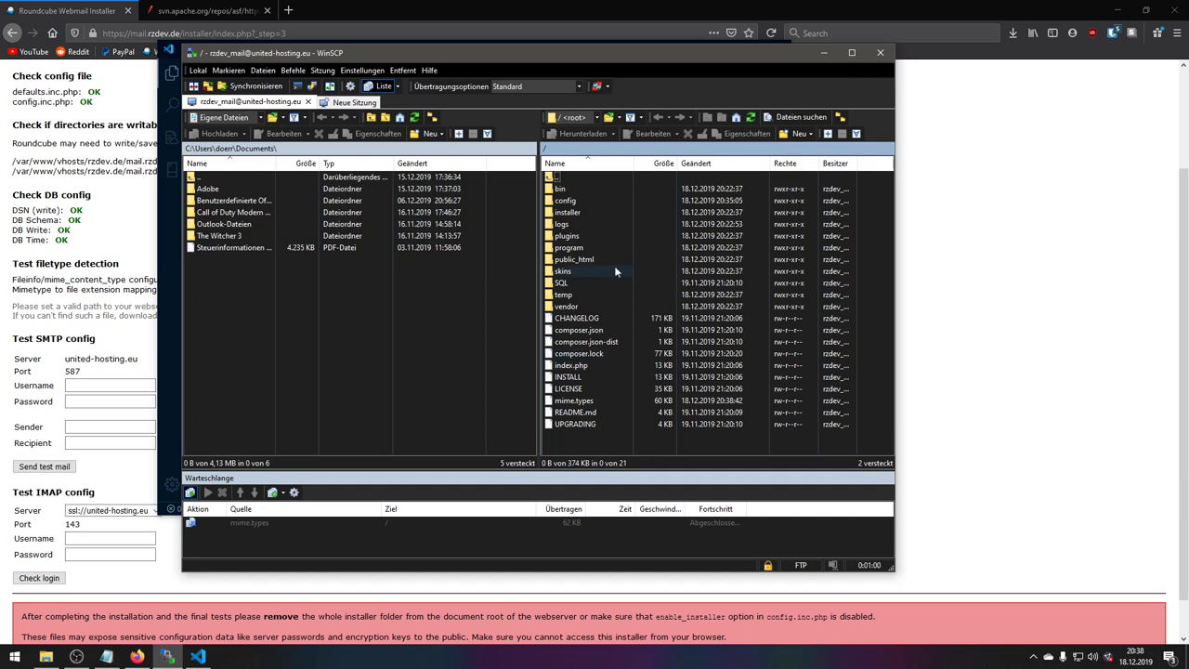
double_click(567, 202)
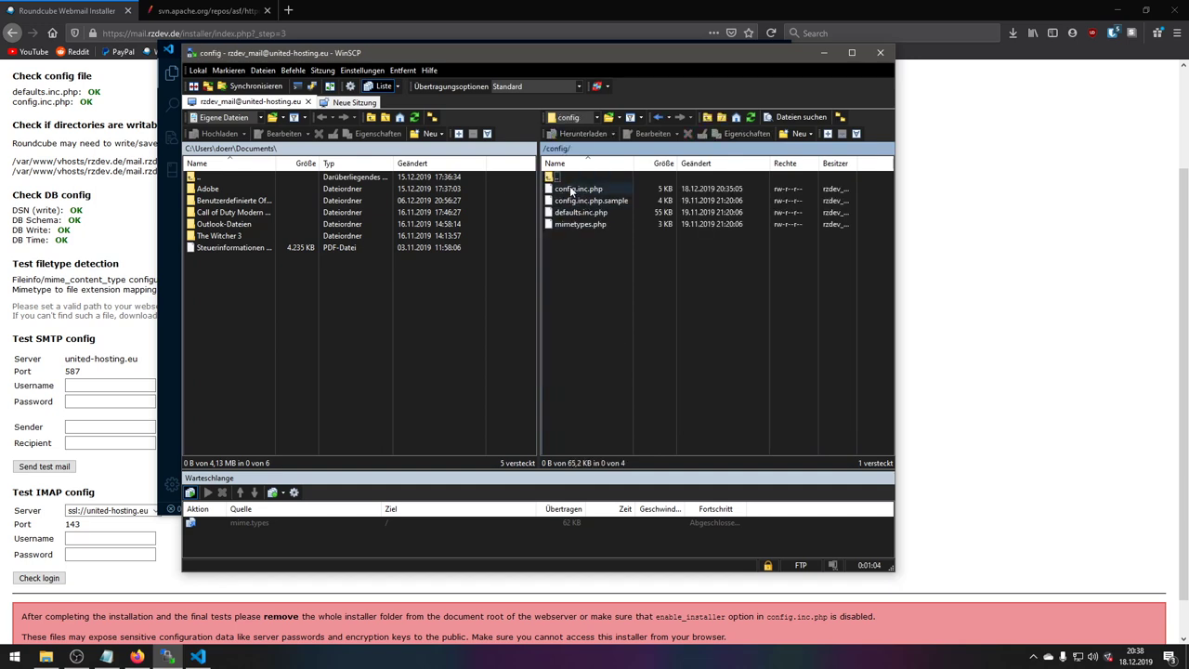
double_click(571, 191)
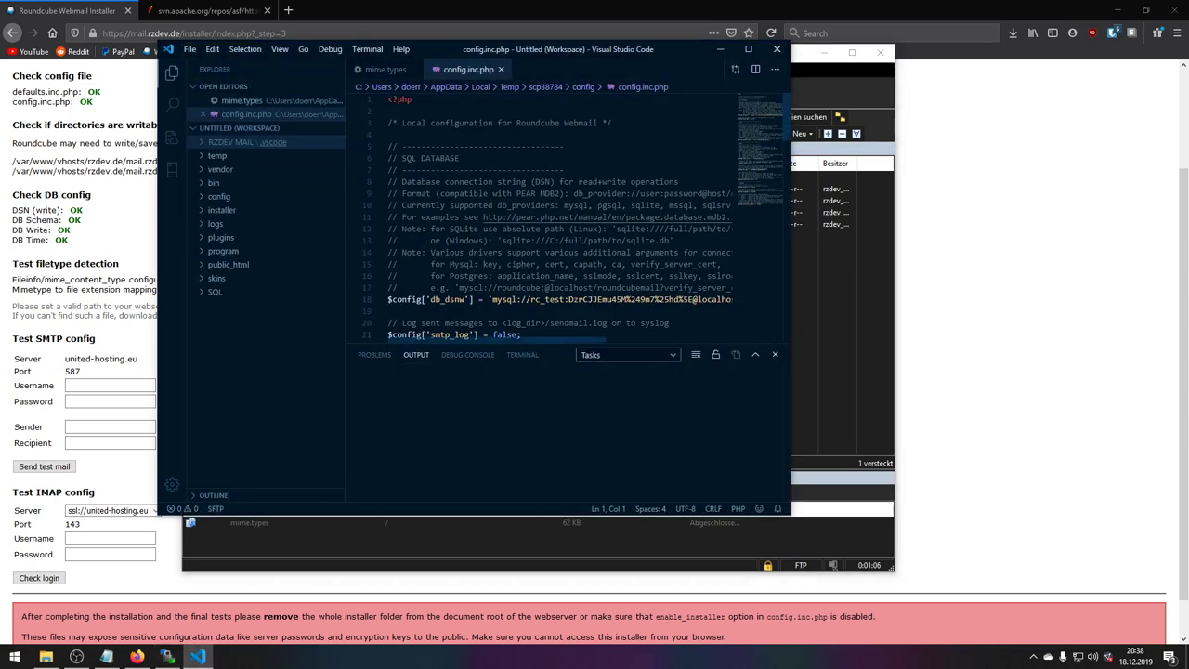
scroll(557, 218, "down", 14)
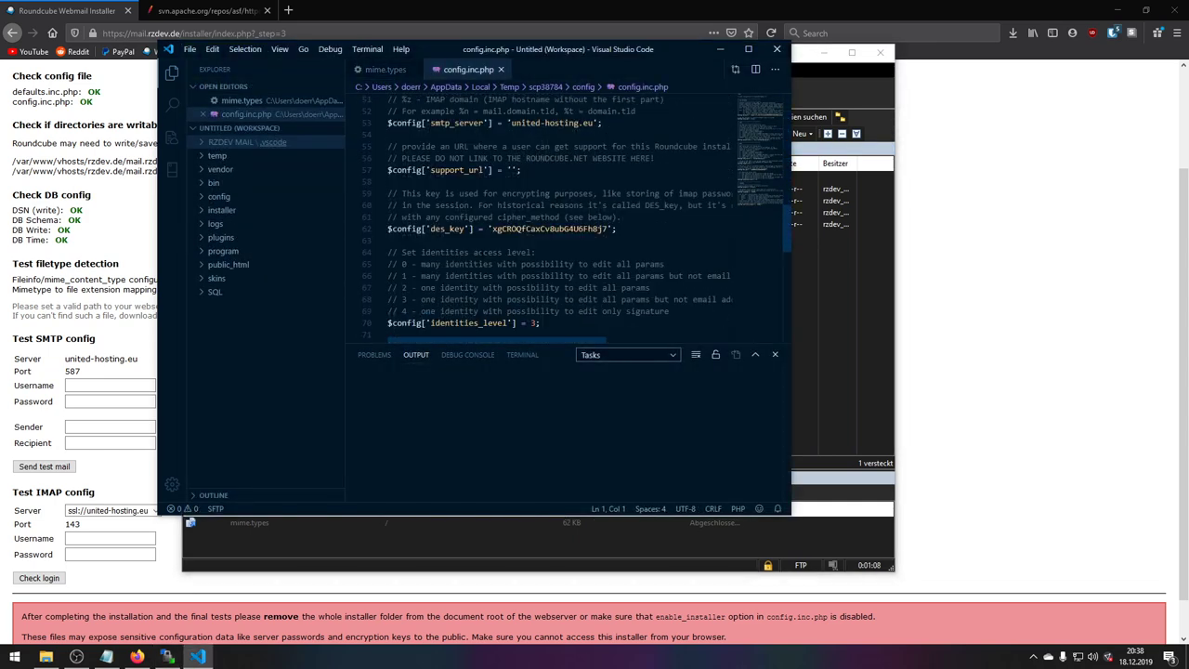
key("ctrl+f")
type("mime")
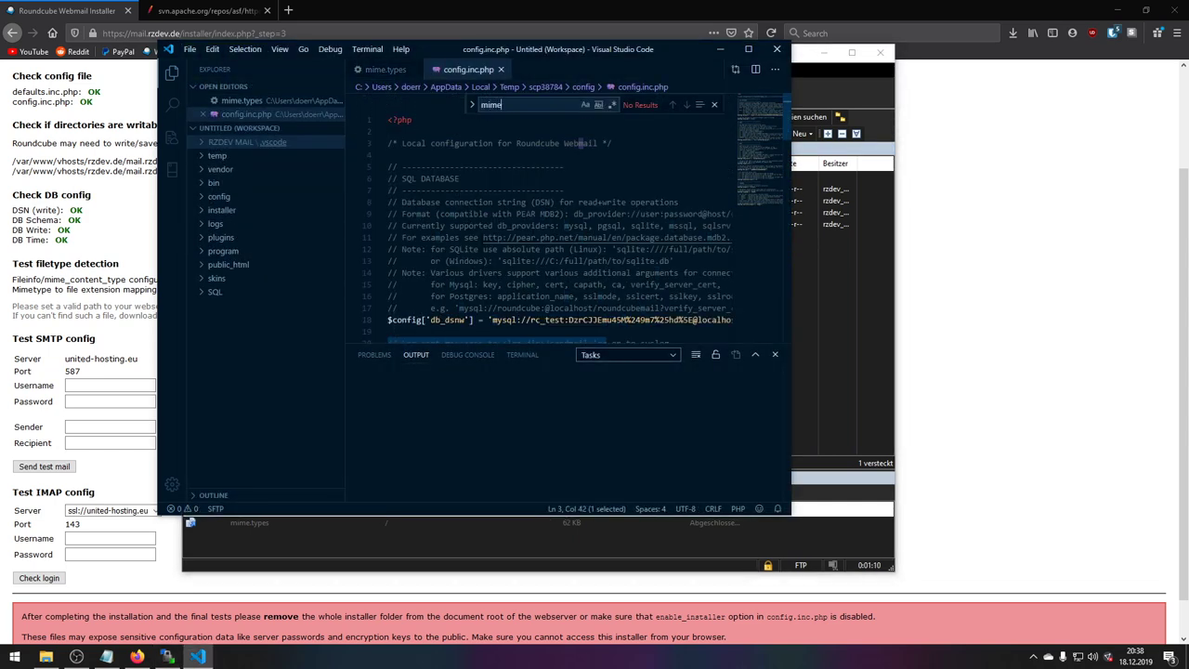
scroll(589, 143, "down", 16)
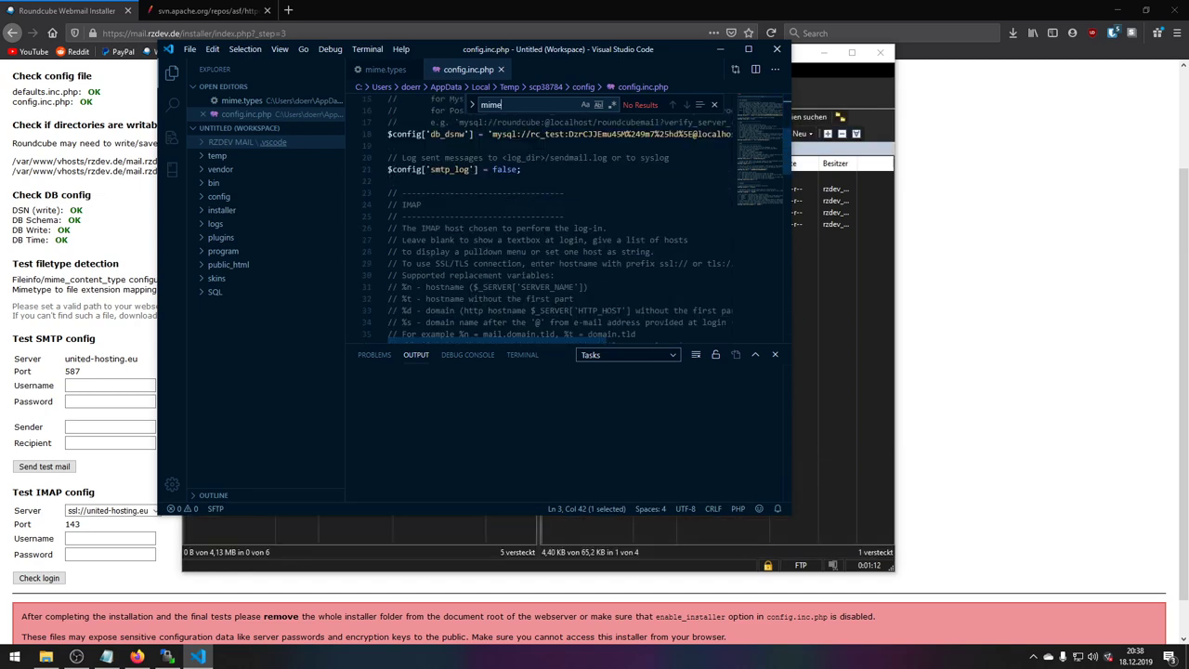
- Open defaults.inc.php, search for 'mime', and select the null mime_types value
left_click(776, 48)
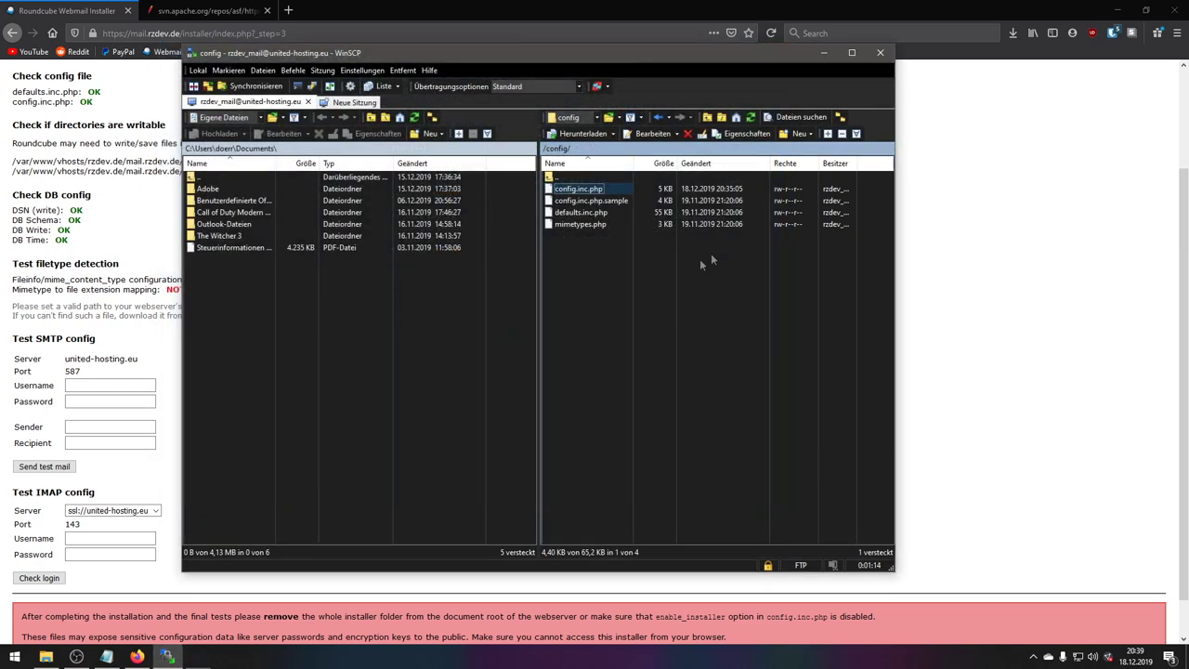
left_click(599, 214)
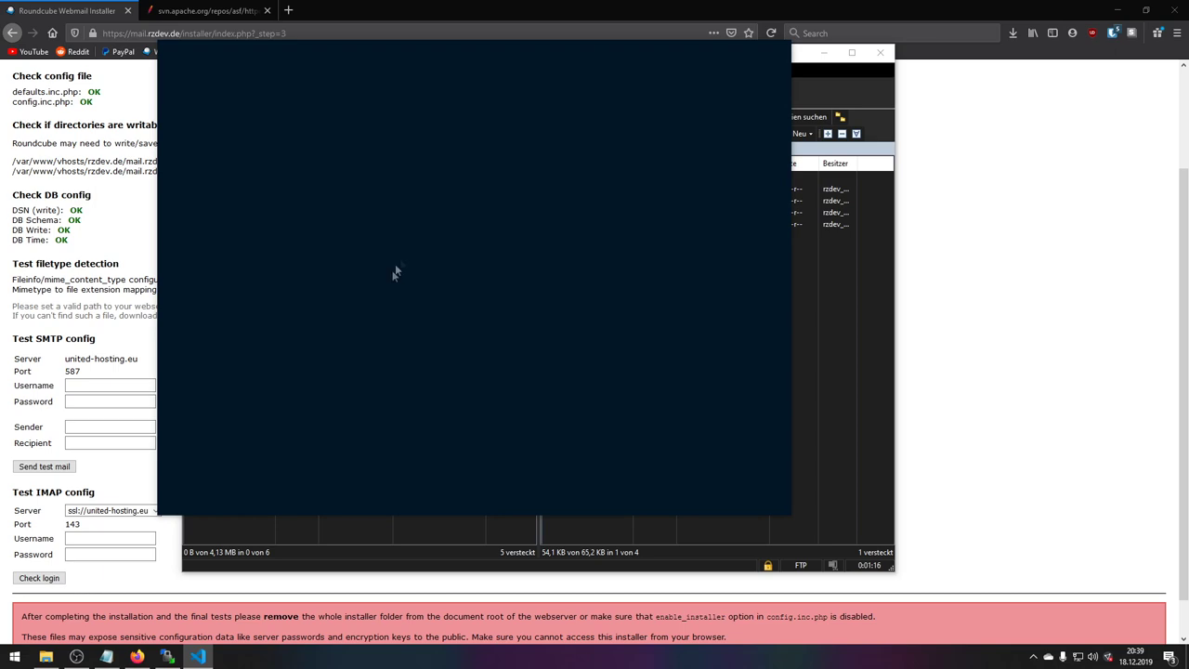
left_click(450, 193)
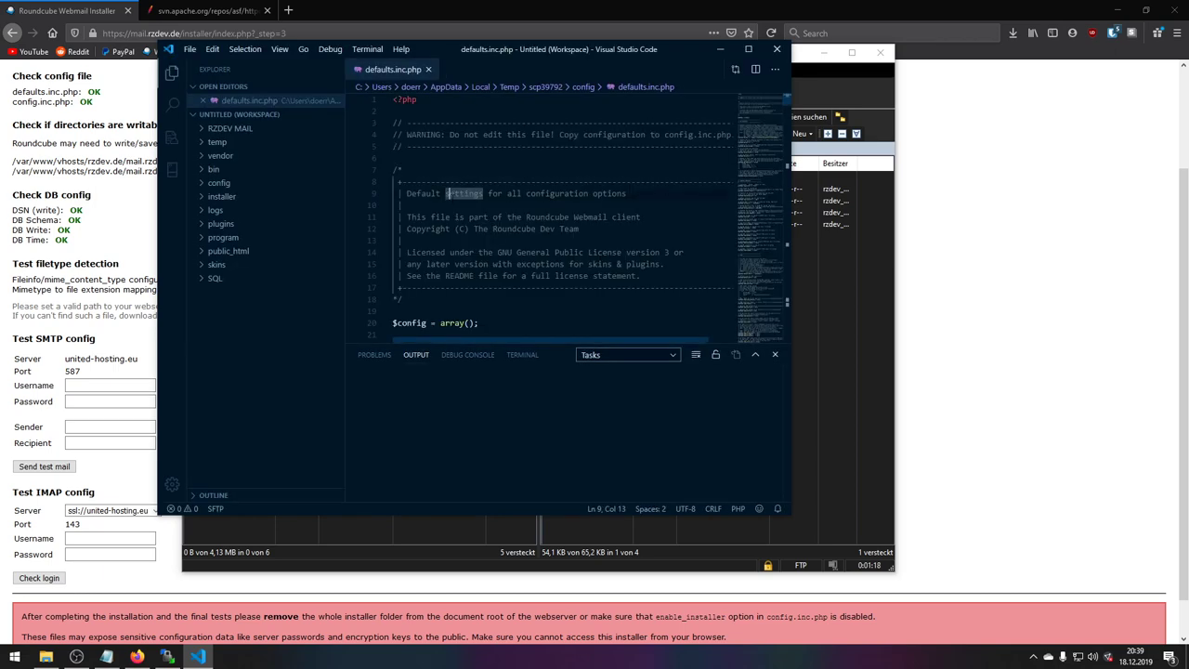
key("ctrl+f")
type("mime")
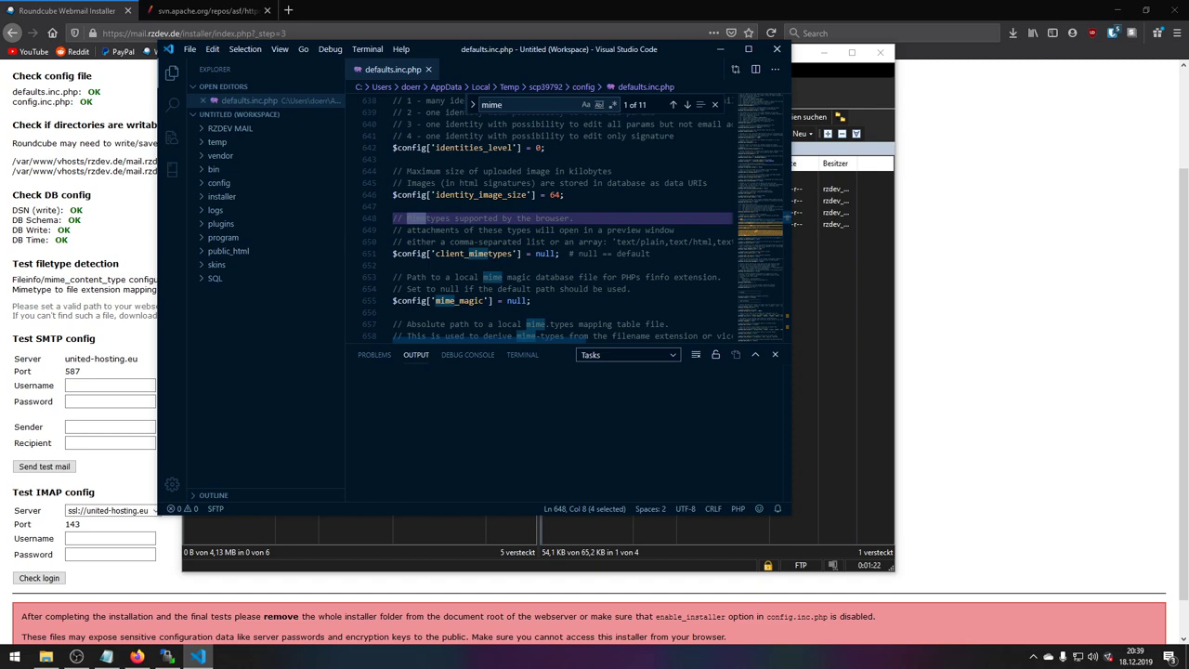
scroll(557, 219, "down", 5)
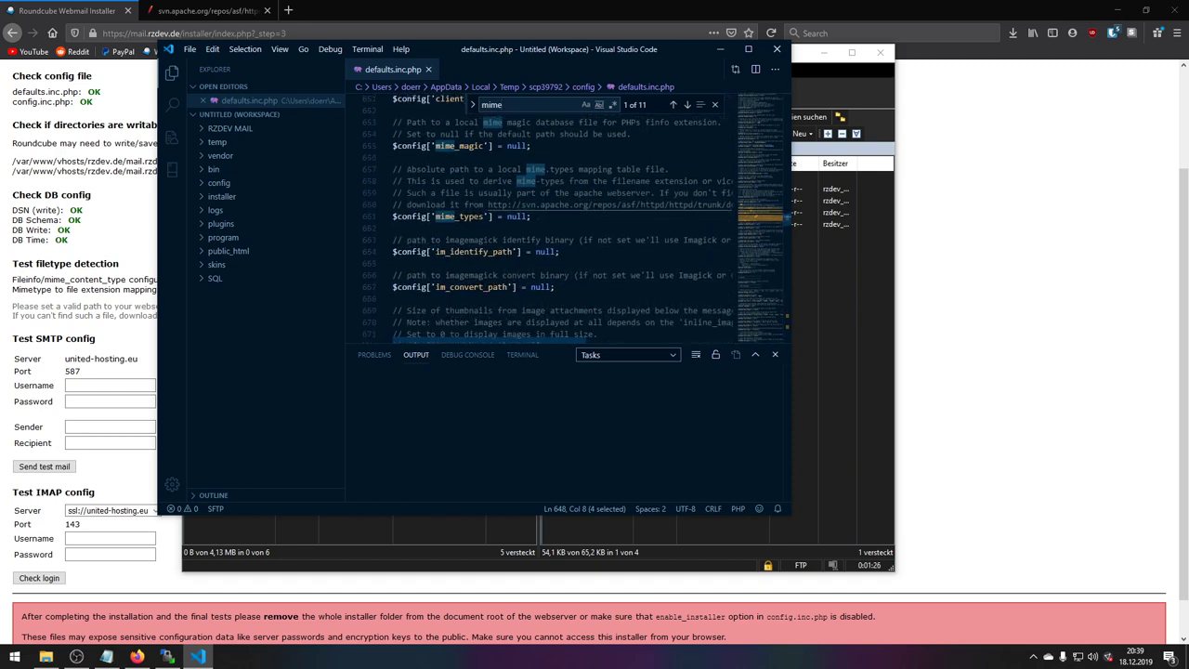
double_click(517, 216)
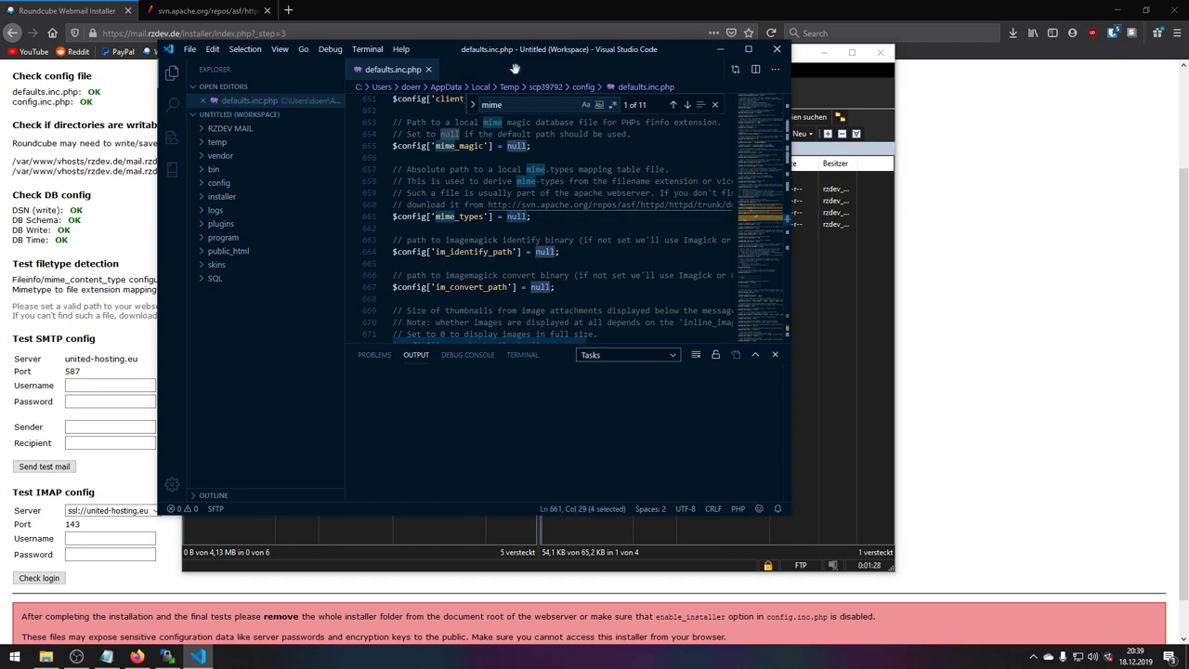
- Replace null with empty quotes and confirm mime.types sits in the server root
left_click_drag(518, 45, 711, 81)
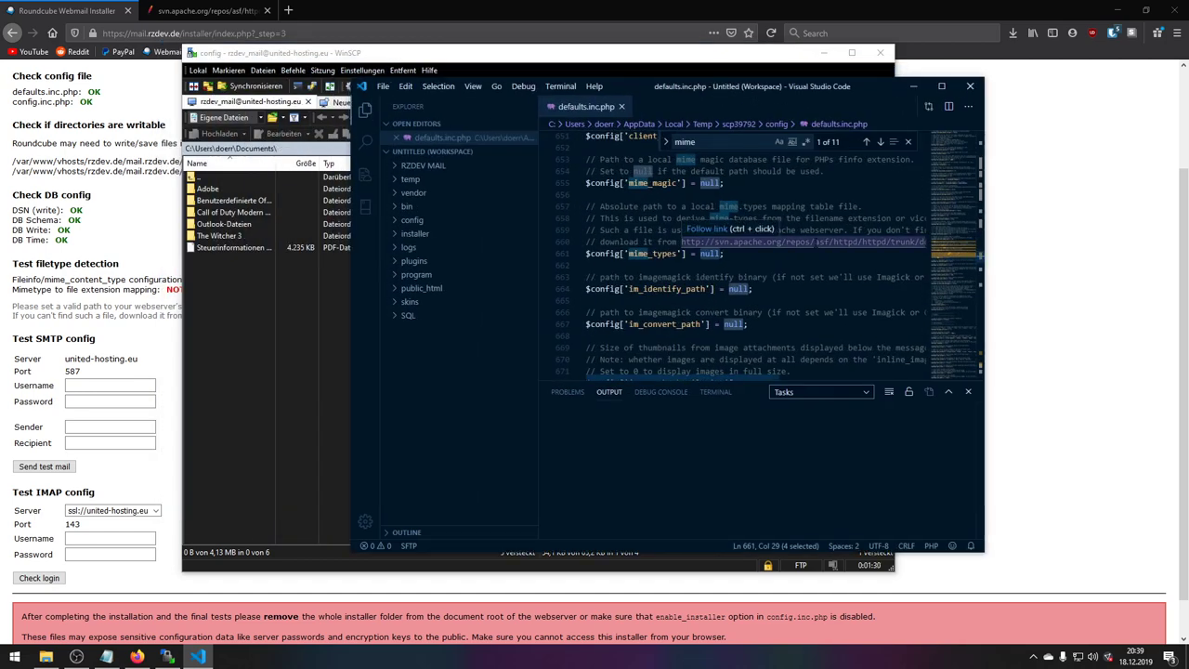
type("''")
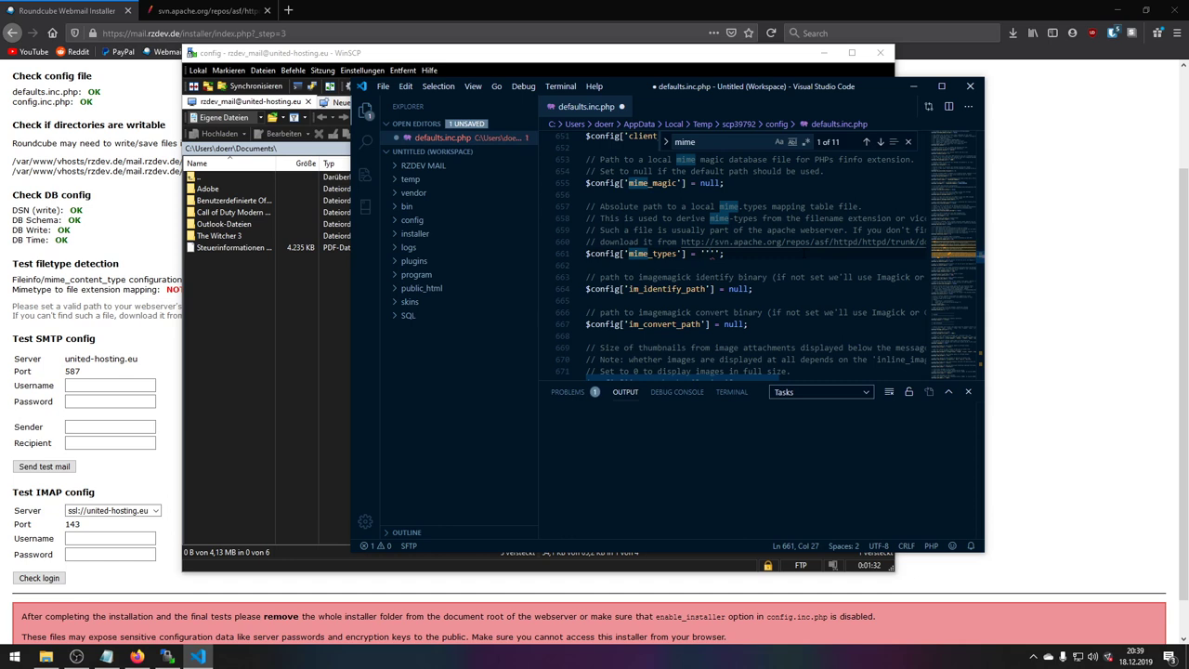
key("BackSpace")
type("'")
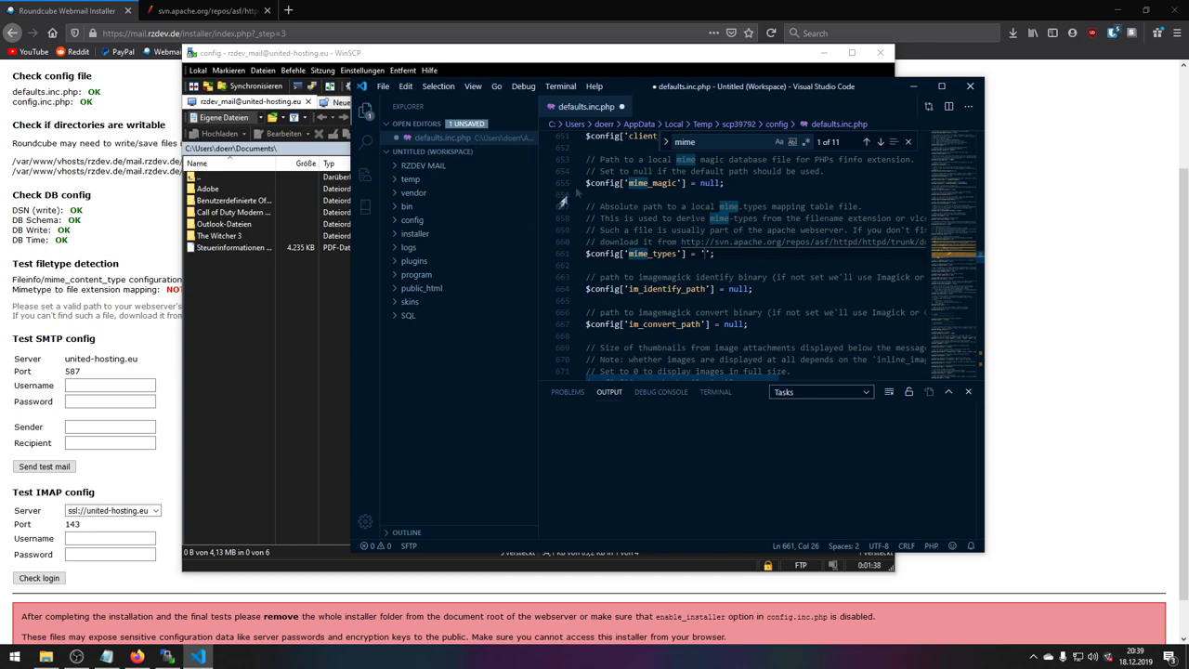
left_click(628, 75)
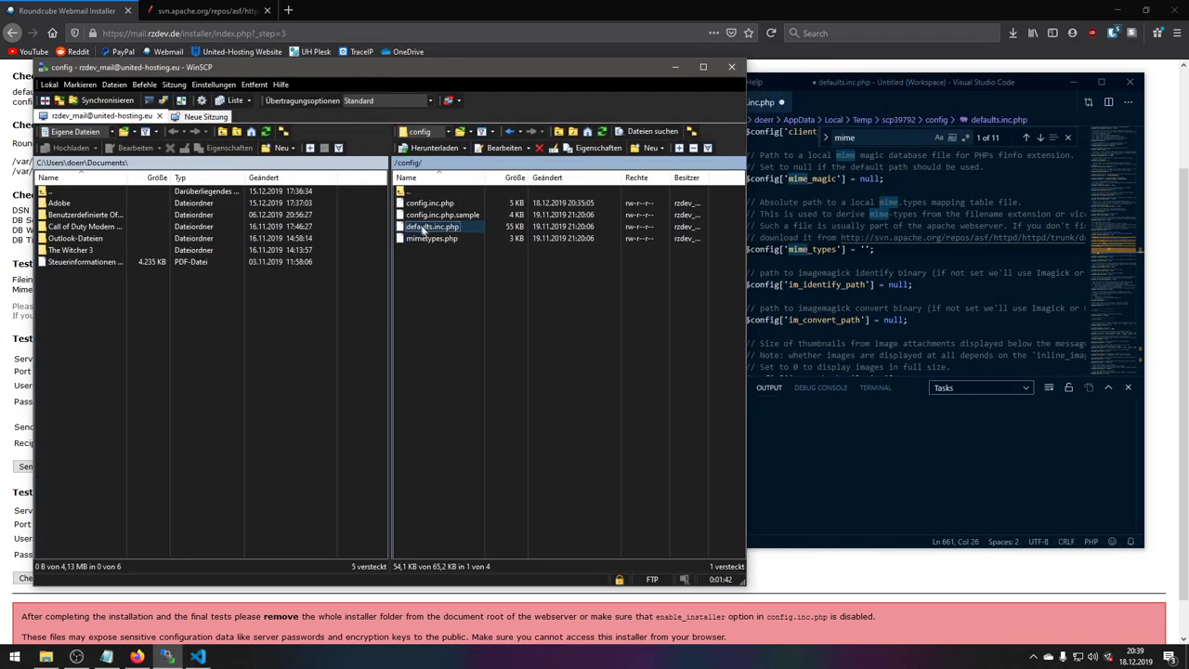
double_click(425, 191)
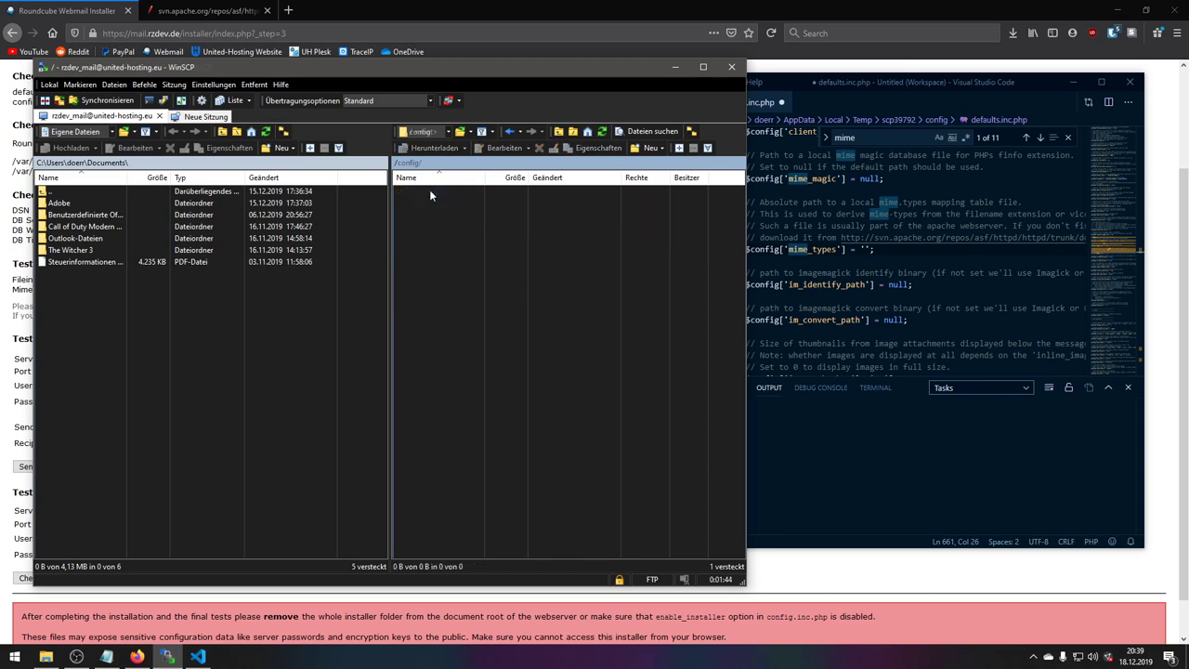
left_click(425, 415)
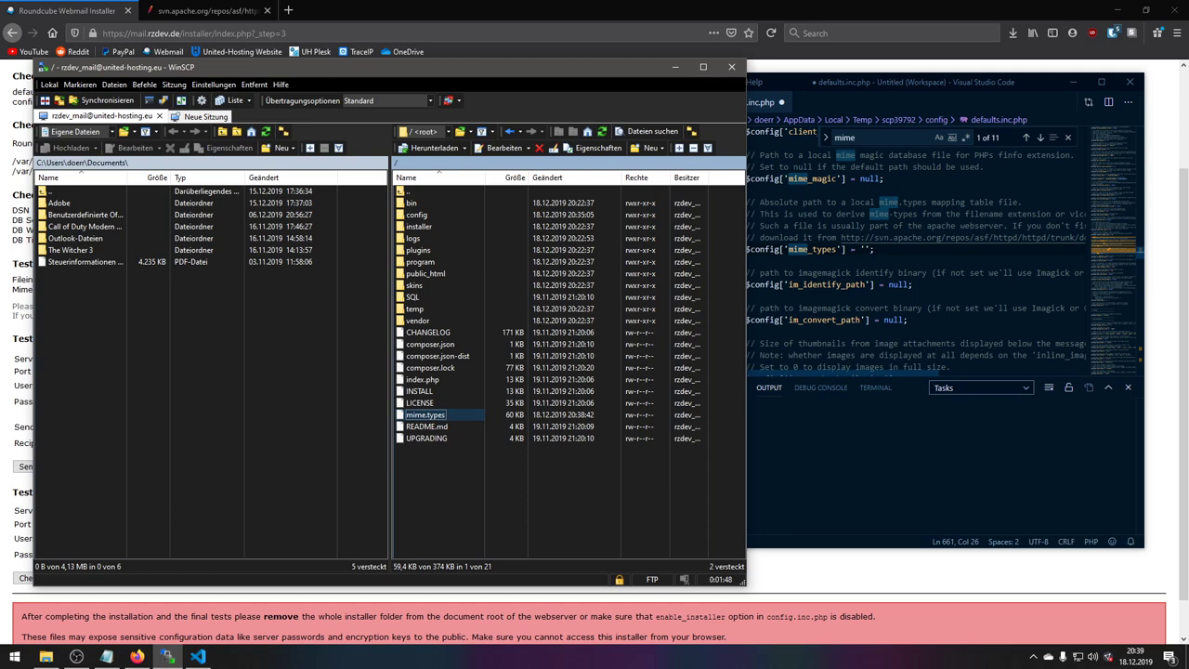
- Enter '../mime.types' as the mime_types value and save defaults.inc.php to the server
left_click(860, 249)
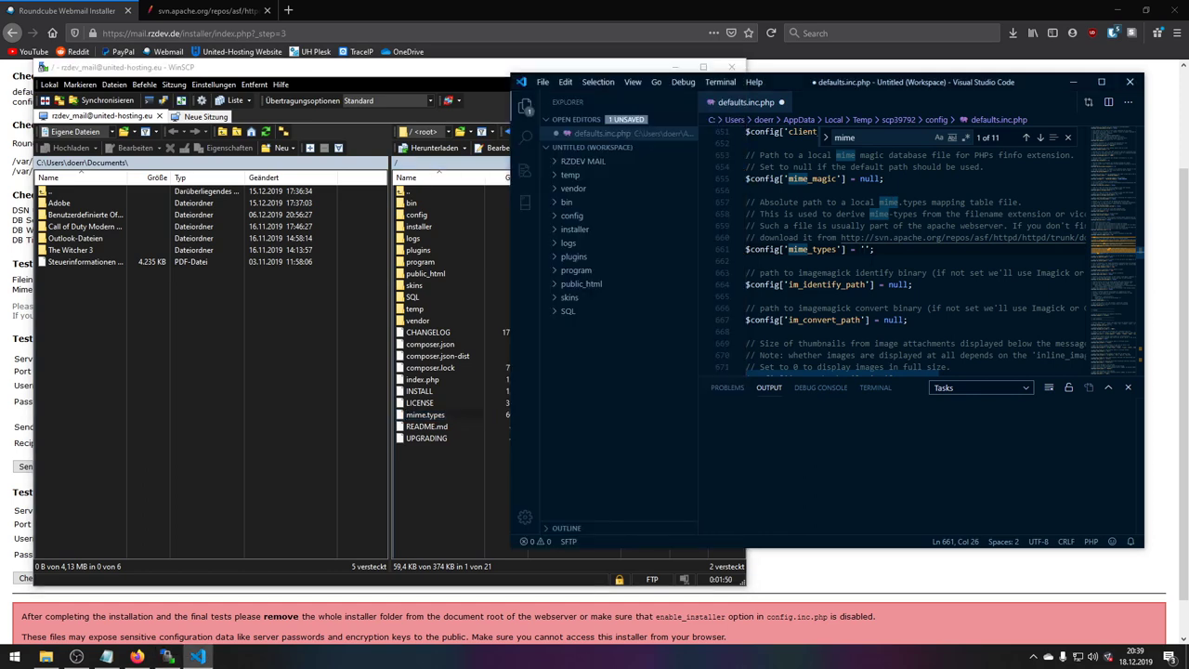
type("../mime.types")
key("ctrl+s")
left_click(746, 249)
left_click_drag(746, 249, 908, 249)
left_click(933, 249)
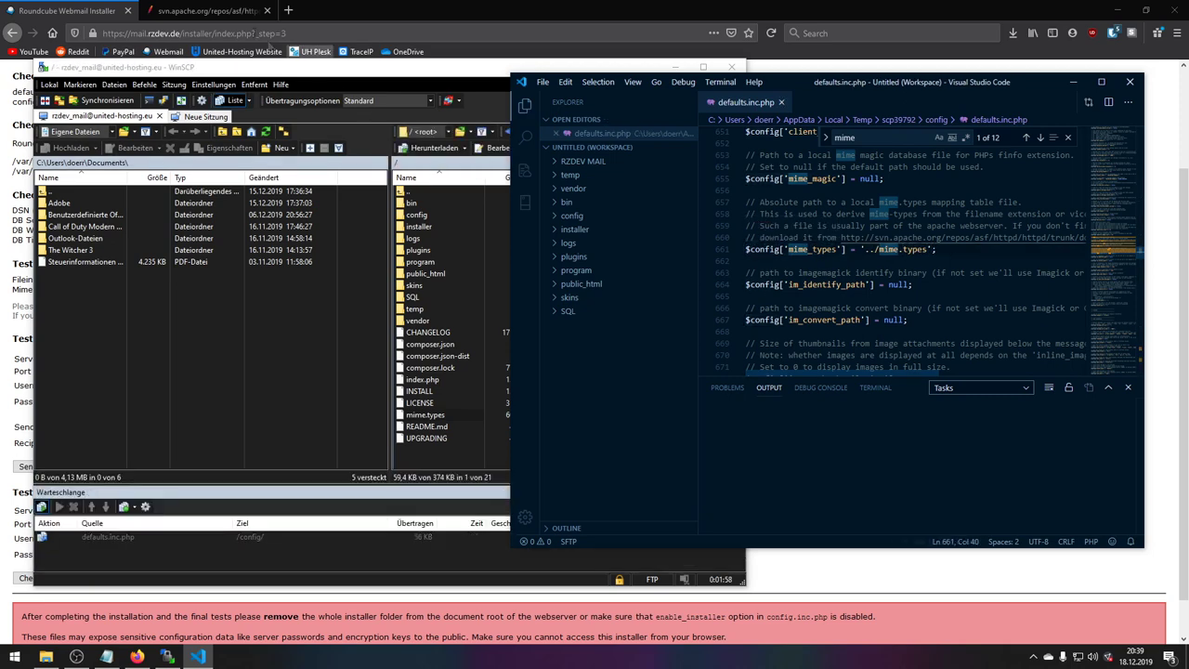
left_click(78, 7)
scroll(119, 186, "up", 3)
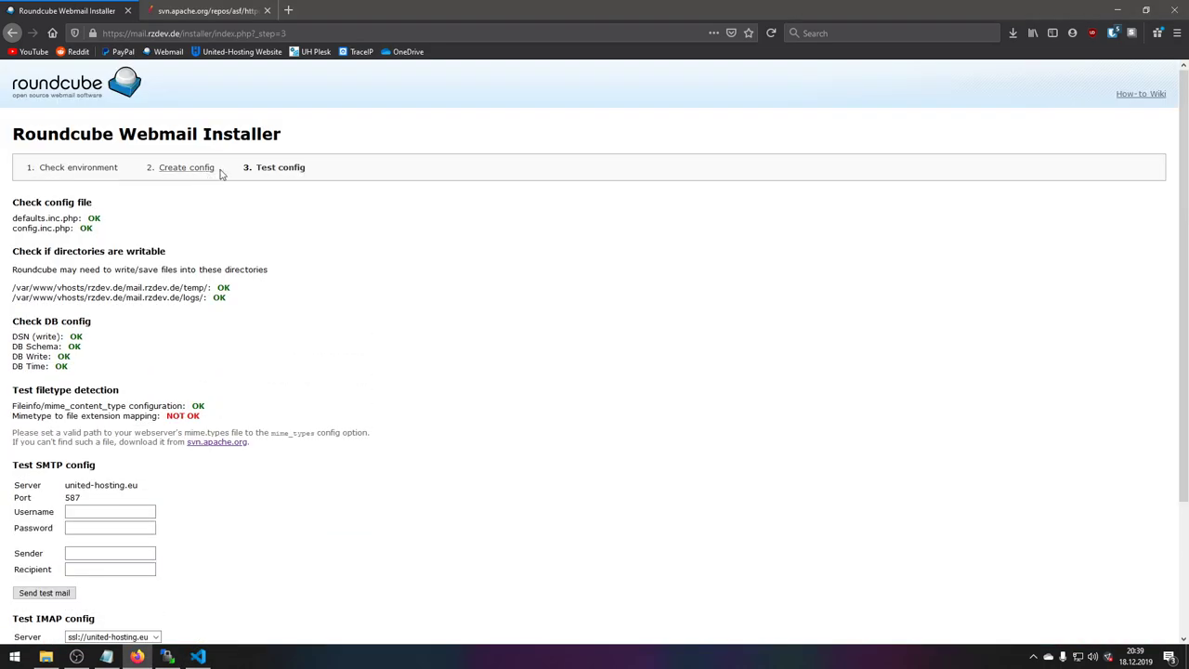
- Regenerate the config with UPDATE CONFIG and continue to the Test config step
left_click(185, 168)
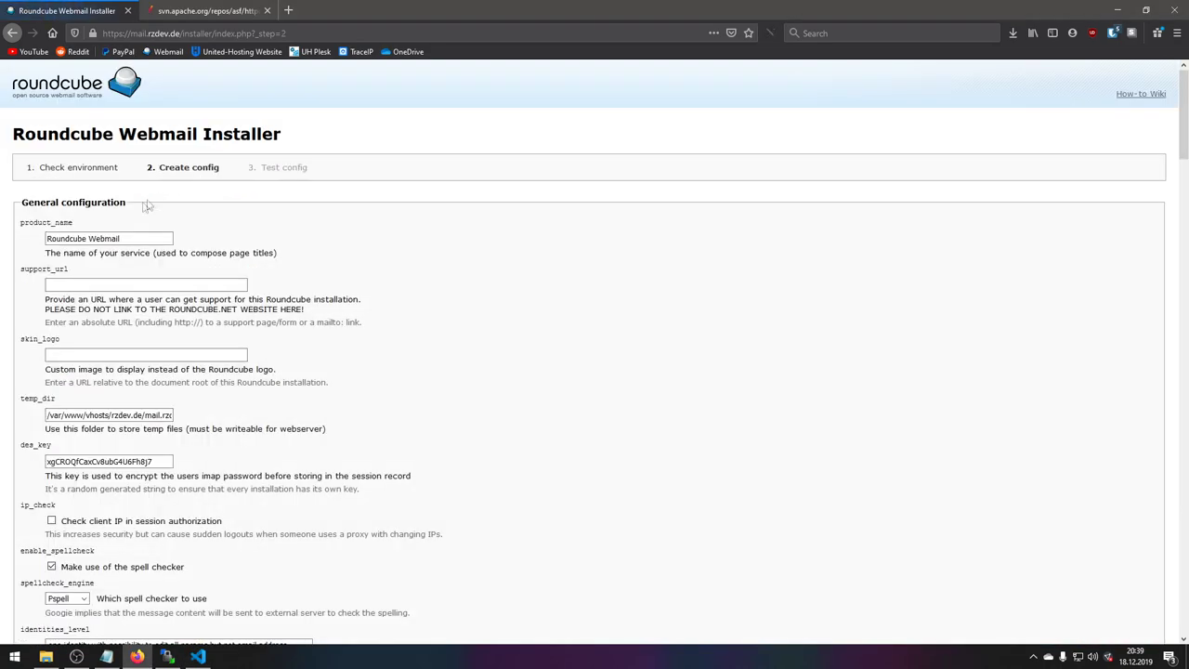
scroll(255, 199, "down", 20)
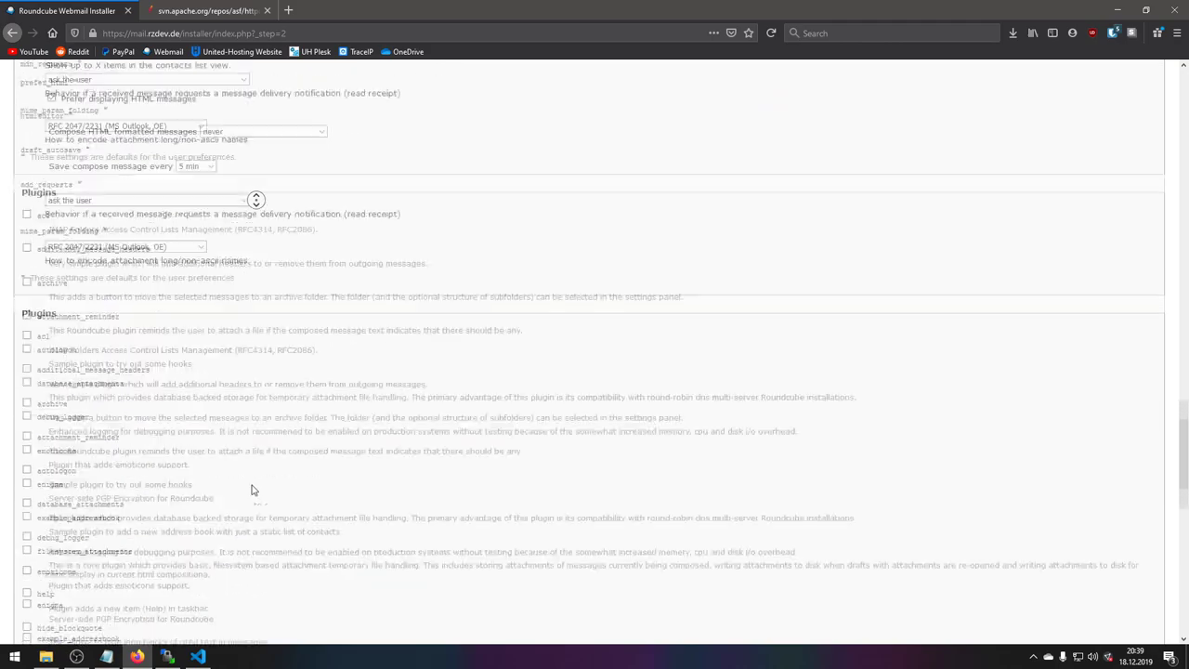
scroll(156, 444, "up", 8)
left_click(47, 602)
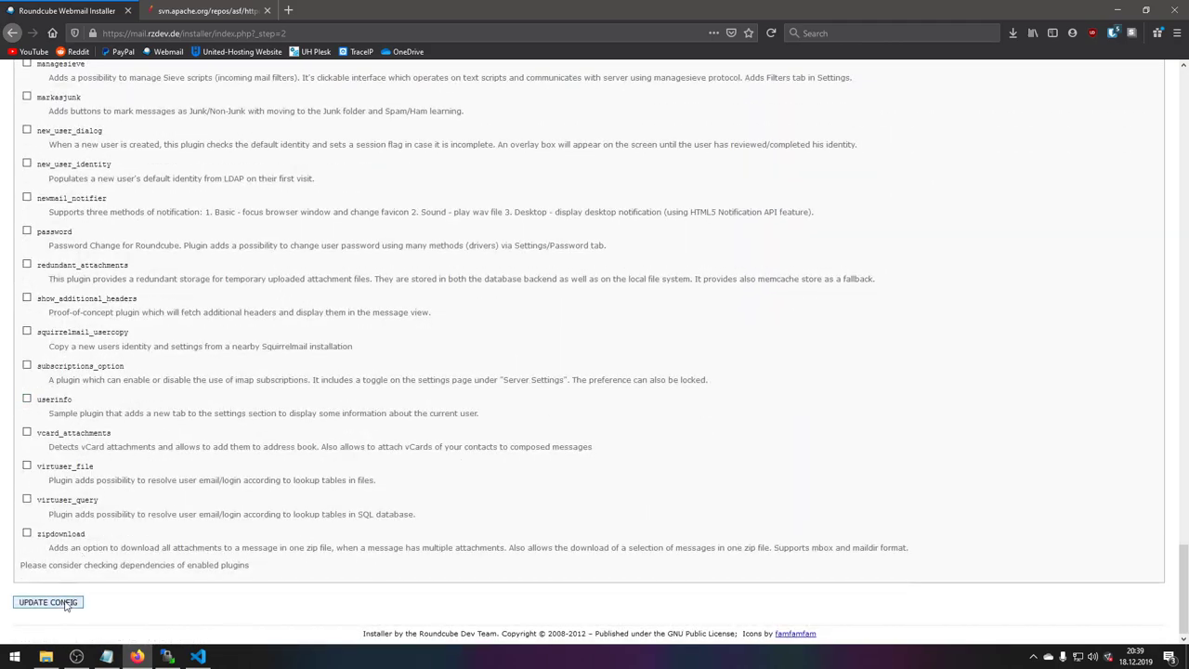
left_click(37, 258)
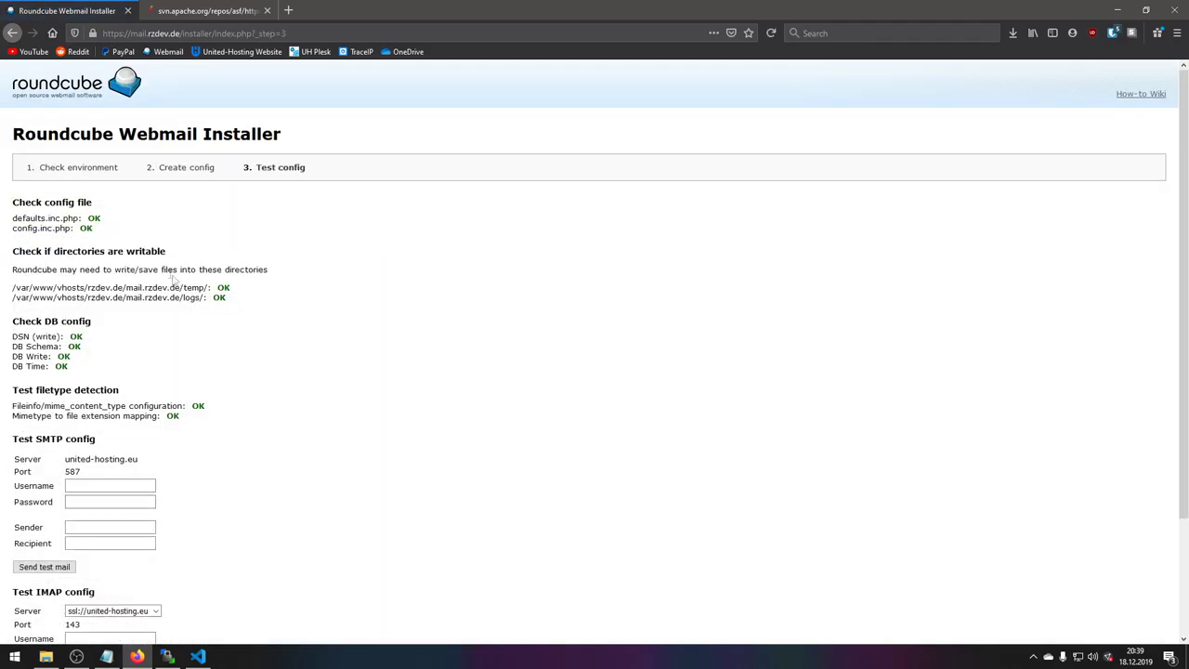
scroll(75, 282, "down", 3)
- Verify mimetype mapping reads OK and fill in the SMTP username and password fields
left_click_drag(15, 273, 208, 276)
left_click(197, 279)
left_click(90, 356)
left_click(86, 343)
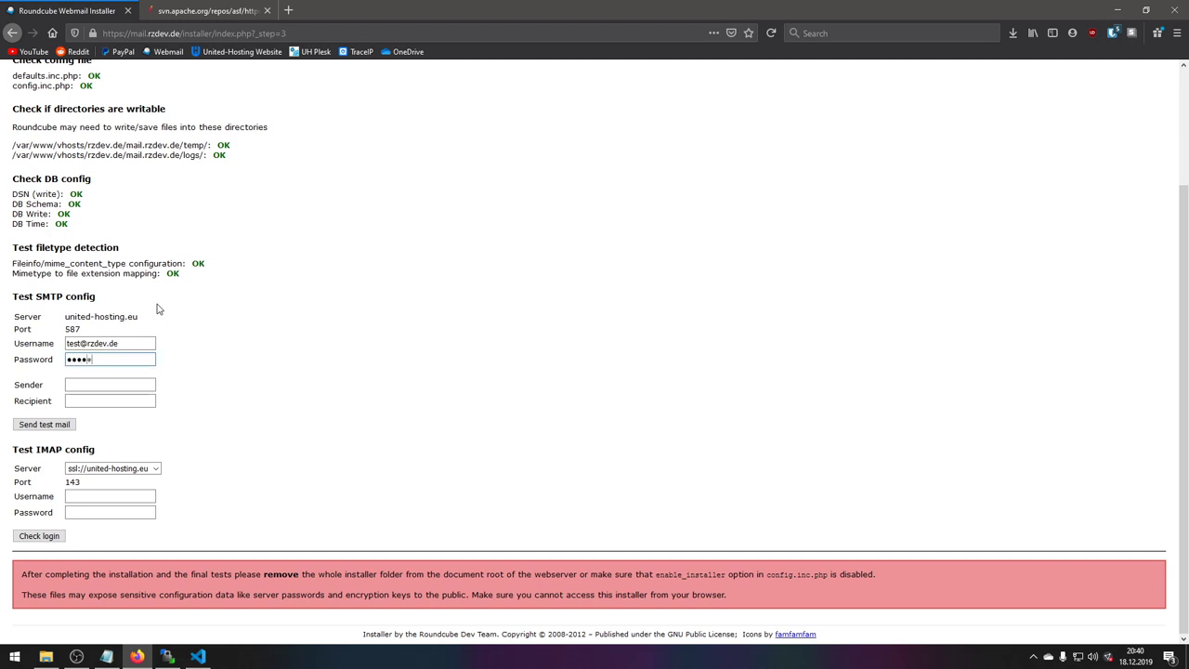
- Copy the SMTP username into Sender and Recipient and send the SMTP test mail
left_click(141, 345)
key("ctrl+a")
key("ctrl+c")
left_click(102, 385)
key("ctrl+v")
left_click(97, 401)
key("ctrl+v")
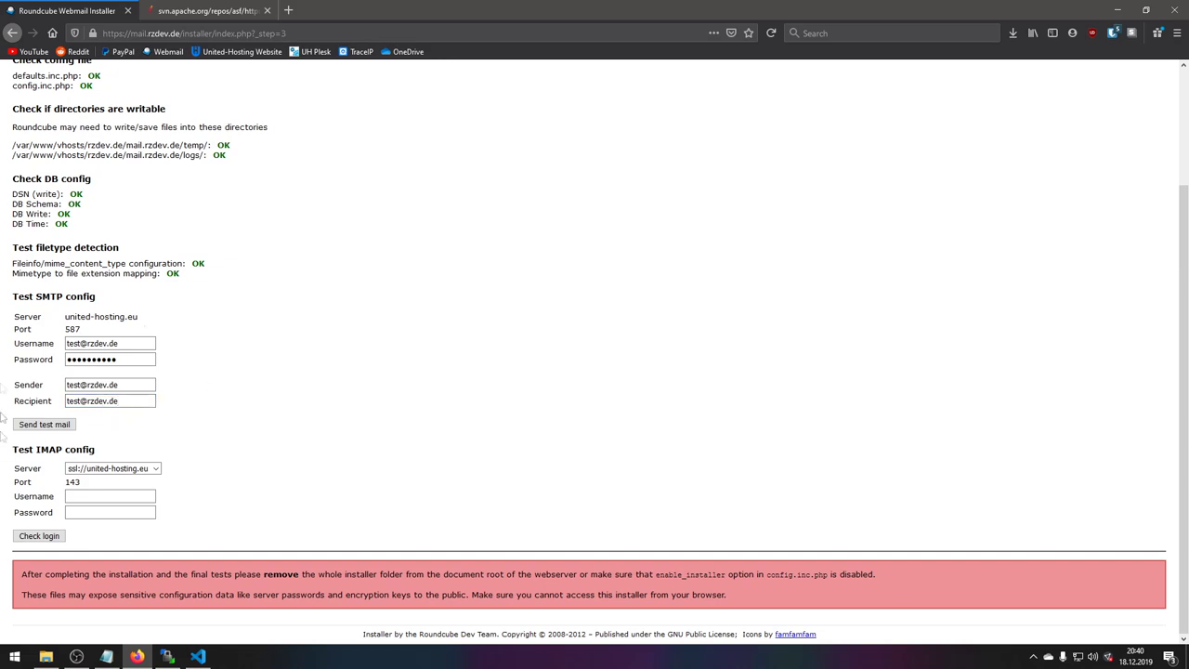
left_click(43, 424)
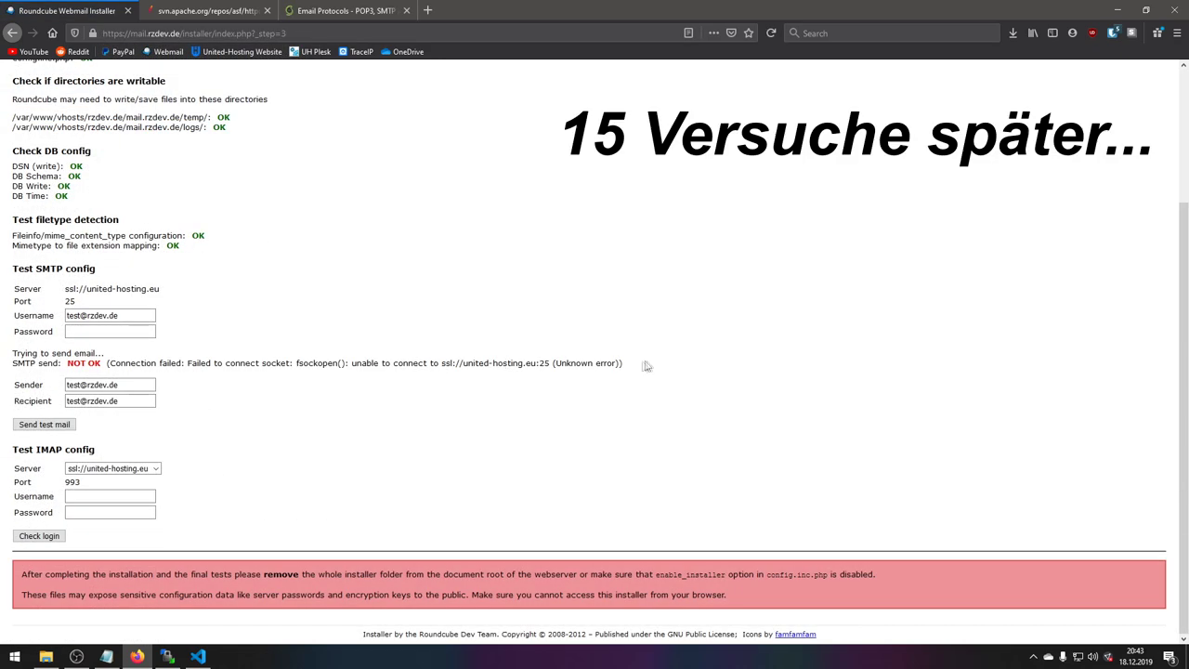
- Review the port 25 SMTP error, then return to Create config's SMTP settings
left_click_drag(647, 366, 531, 365)
left_click(436, 366)
left_click_drag(435, 366, 602, 366)
left_click(602, 365)
scroll(112, 357, "up", 4)
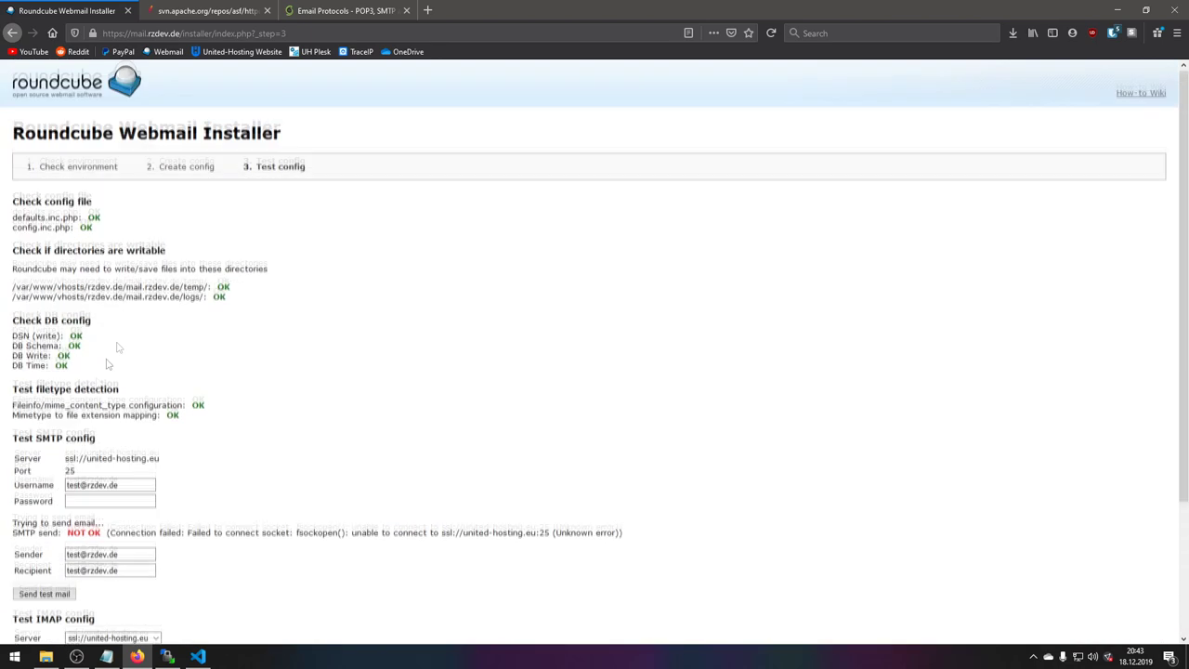
left_click(167, 167)
scroll(83, 396, "down", 20)
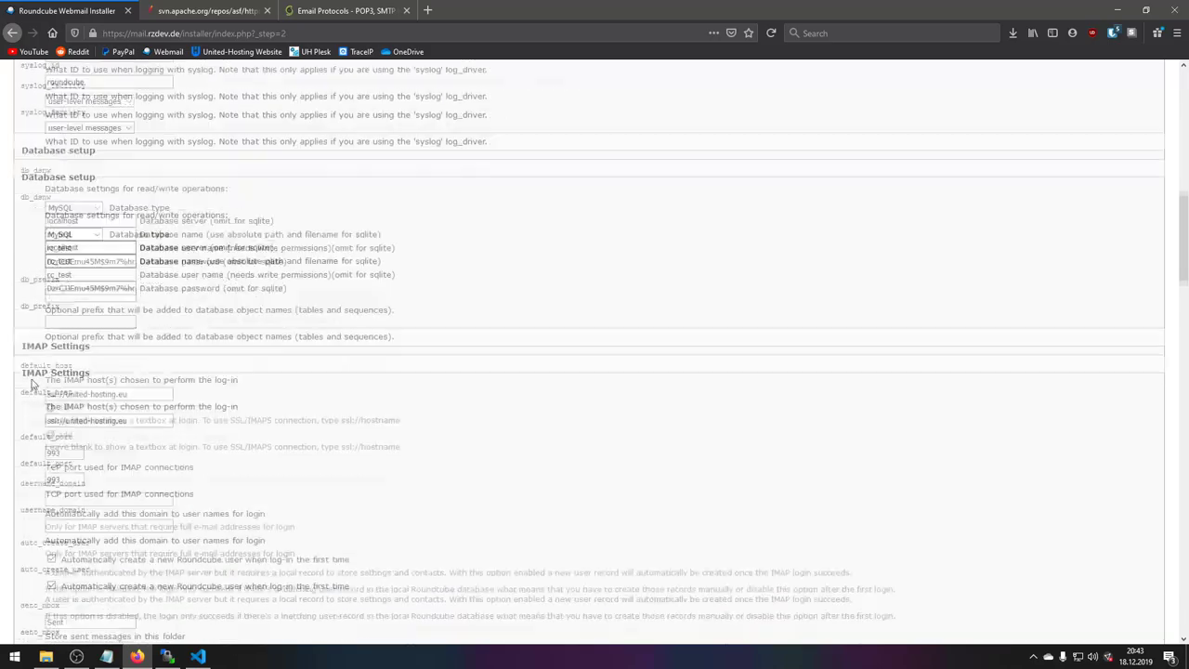
scroll(52, 357, "up", 2)
- Remove the ssl:// prefix so the SMTP server reads united-hosting.eu, and save the configuration
left_click_drag(68, 292, 21, 292)
key("BackSpace")
left_click(20, 288)
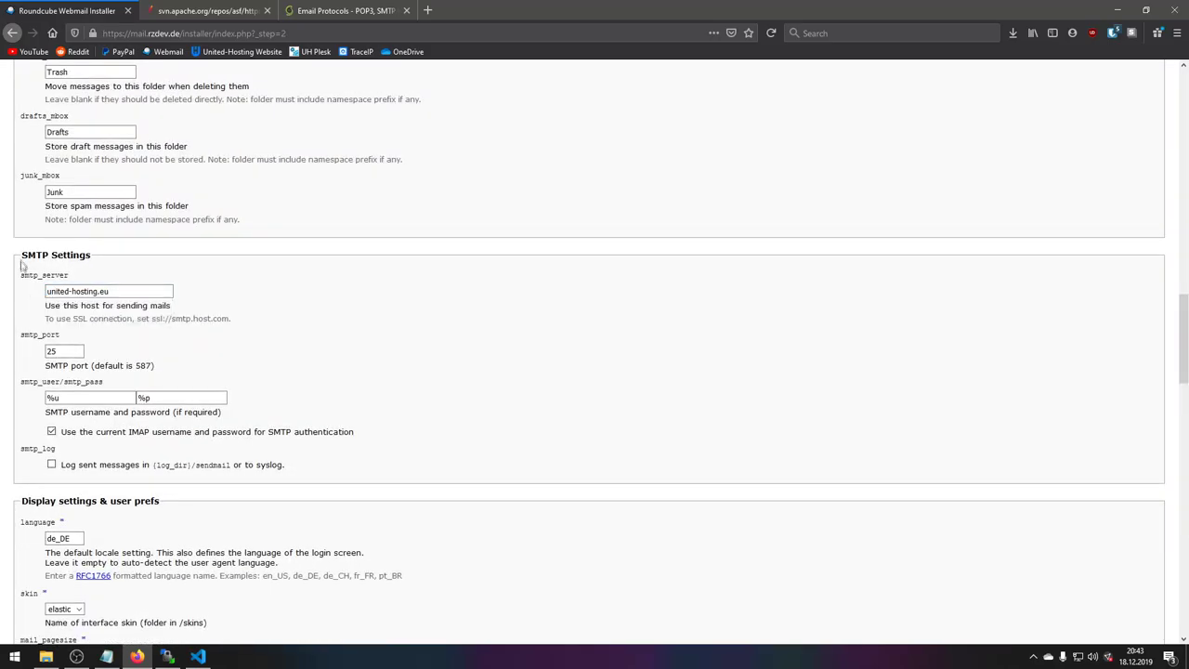
scroll(18, 274, "down", 20)
left_click(47, 602)
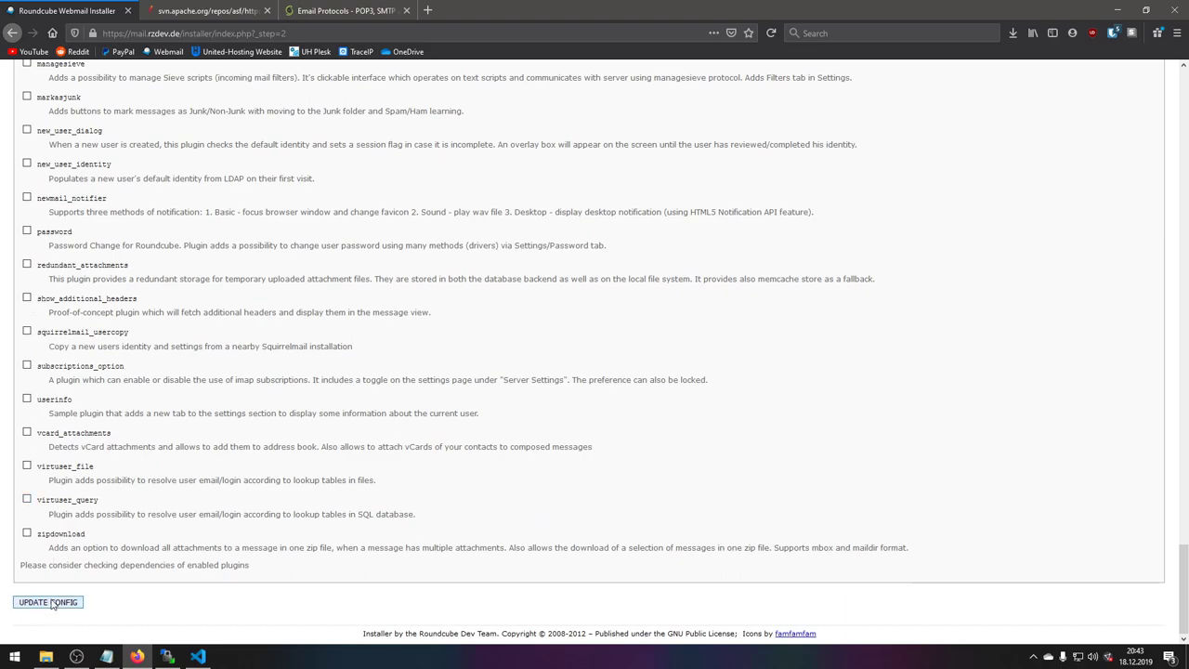
scroll(138, 423, "down", 5)
scroll(137, 424, "up", 5)
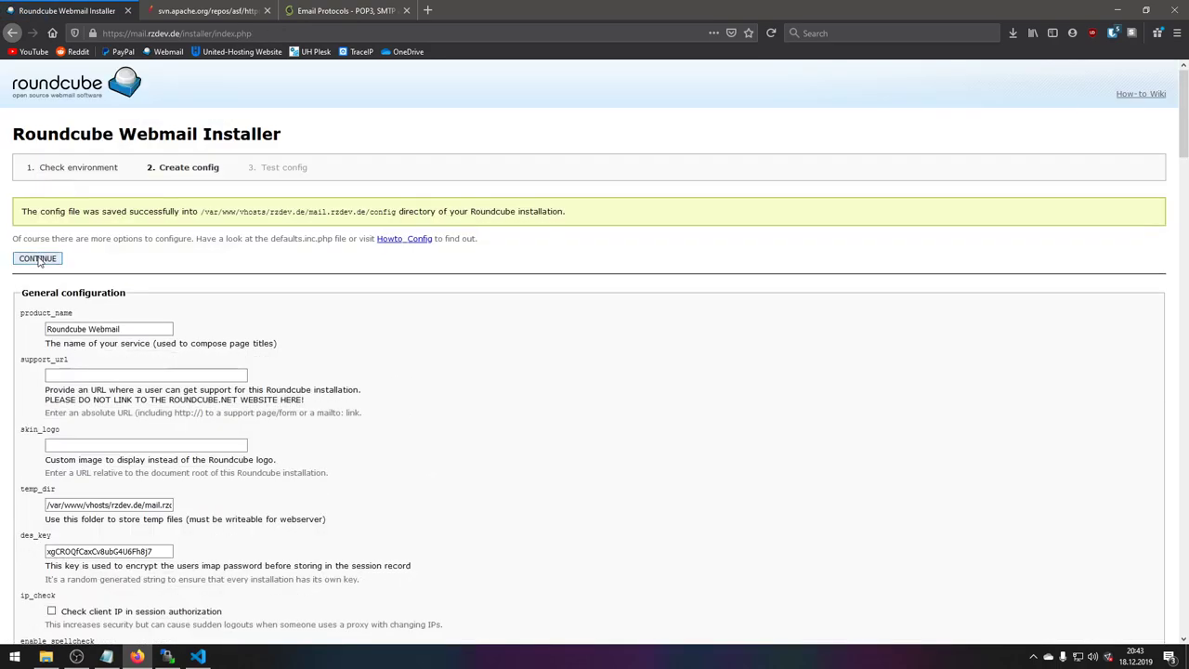
- On Test config, fill SMTP username, password, sender and recipient from saved entries and send the test mail
left_click(37, 258)
scroll(136, 409, "down", 3)
left_click(110, 344)
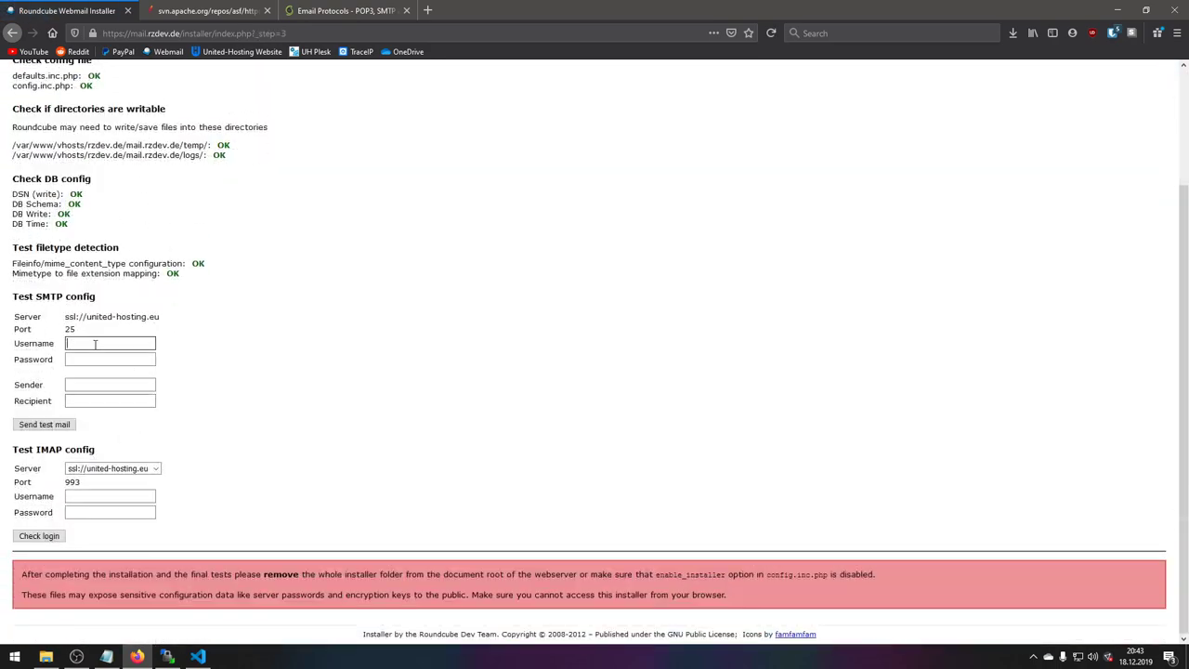
left_click(93, 358)
left_click(90, 362)
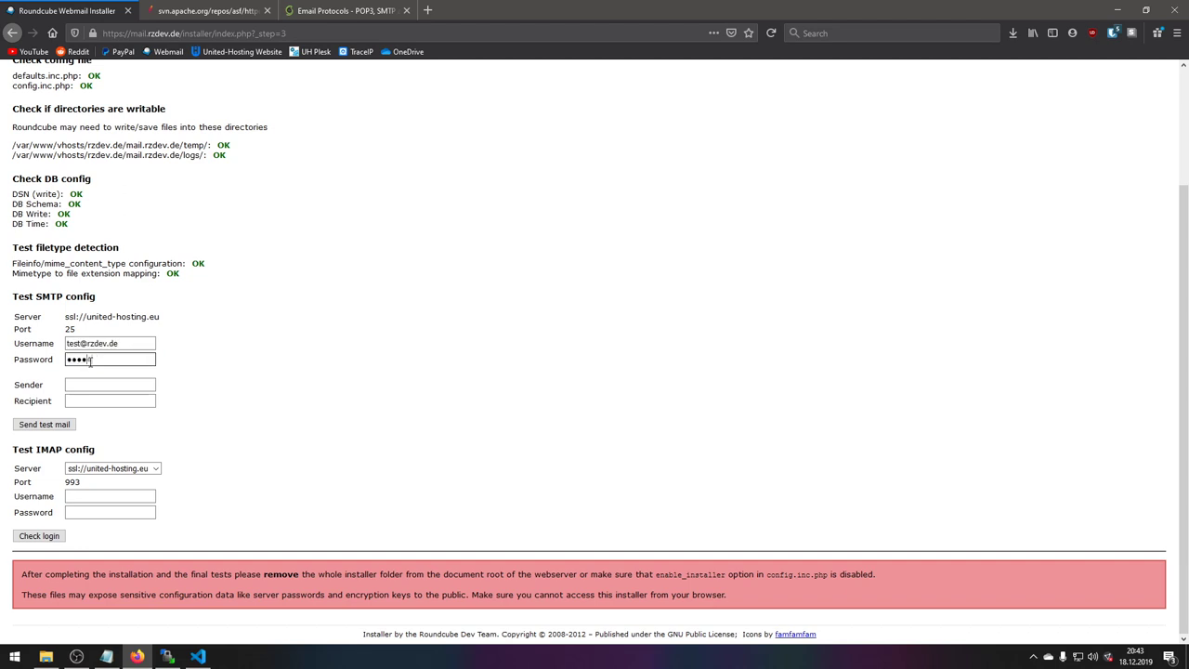
key("Tab")
left_click(93, 385)
left_click(93, 343)
left_click(100, 401)
left_click(93, 415)
left_click(44, 425)
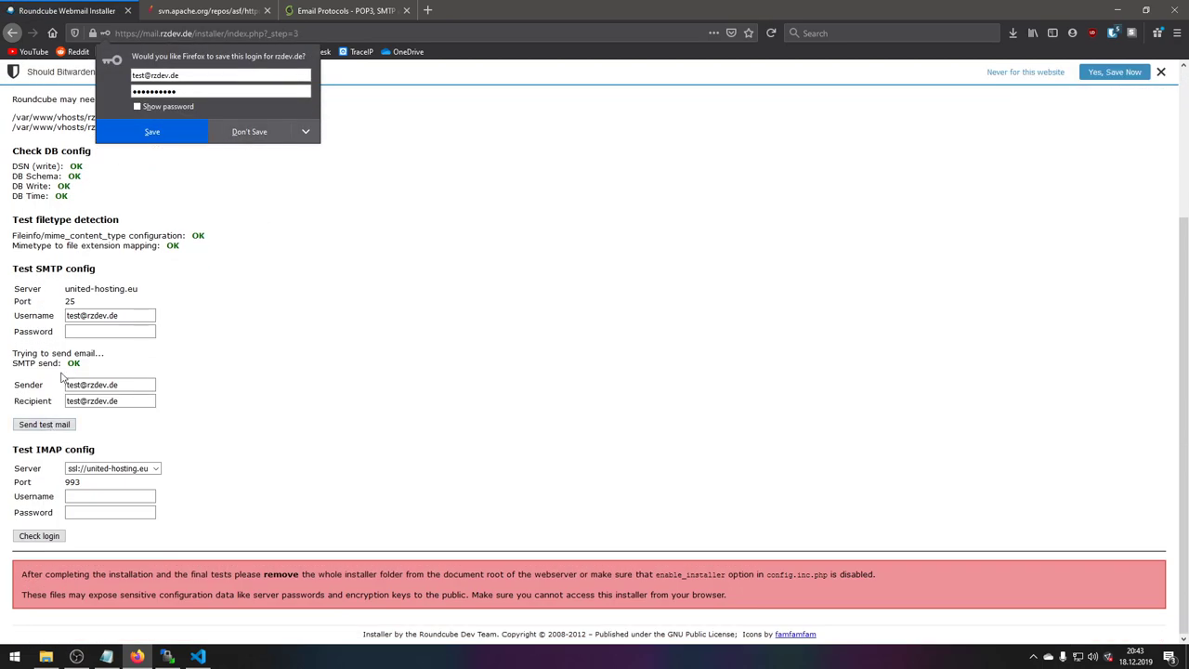
- Decline Firefox's save-login prompt and check the SMTP send: OK result
left_click(264, 124)
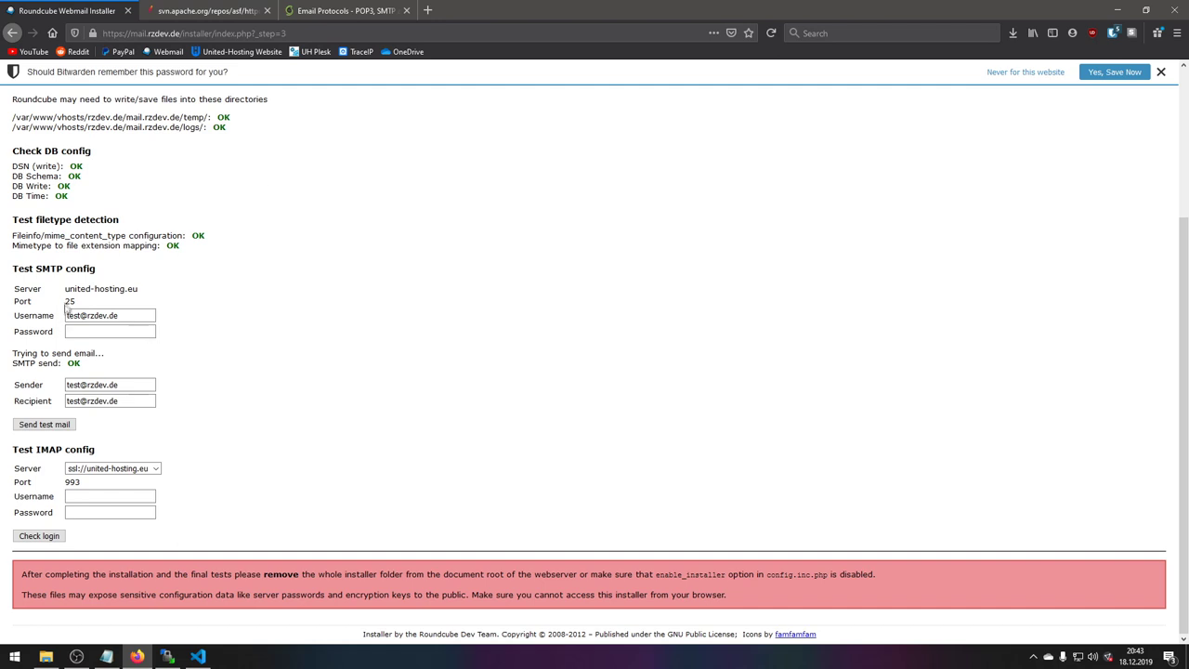
left_click_drag(71, 290, 128, 299)
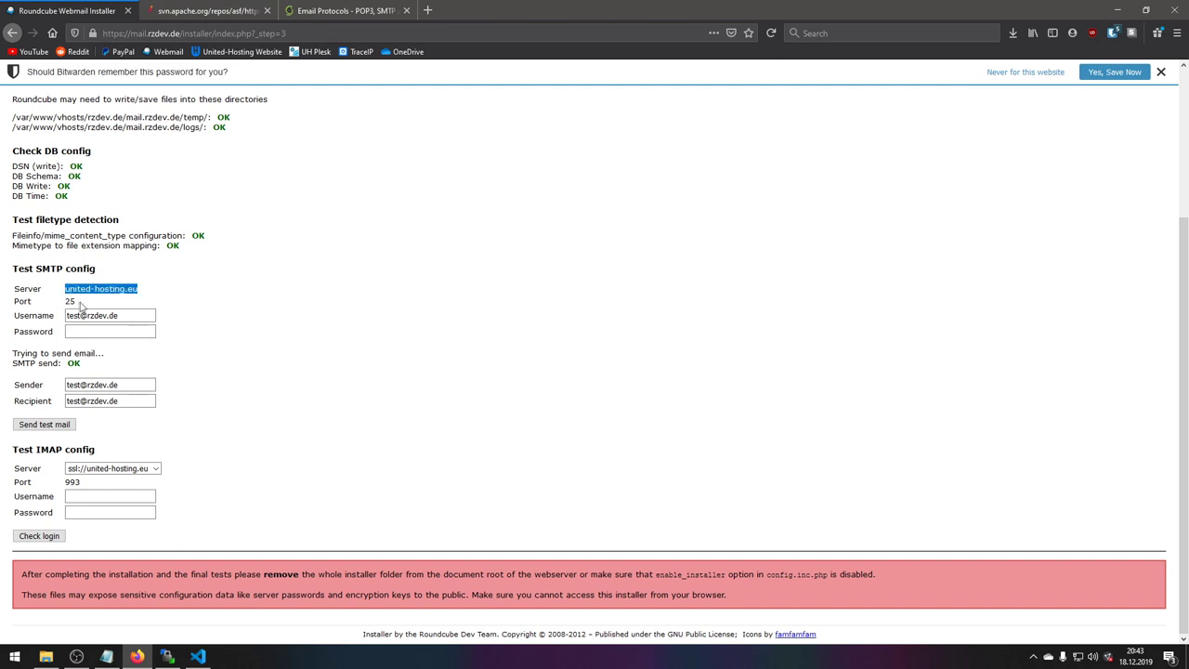
left_click(89, 302)
left_click(90, 331)
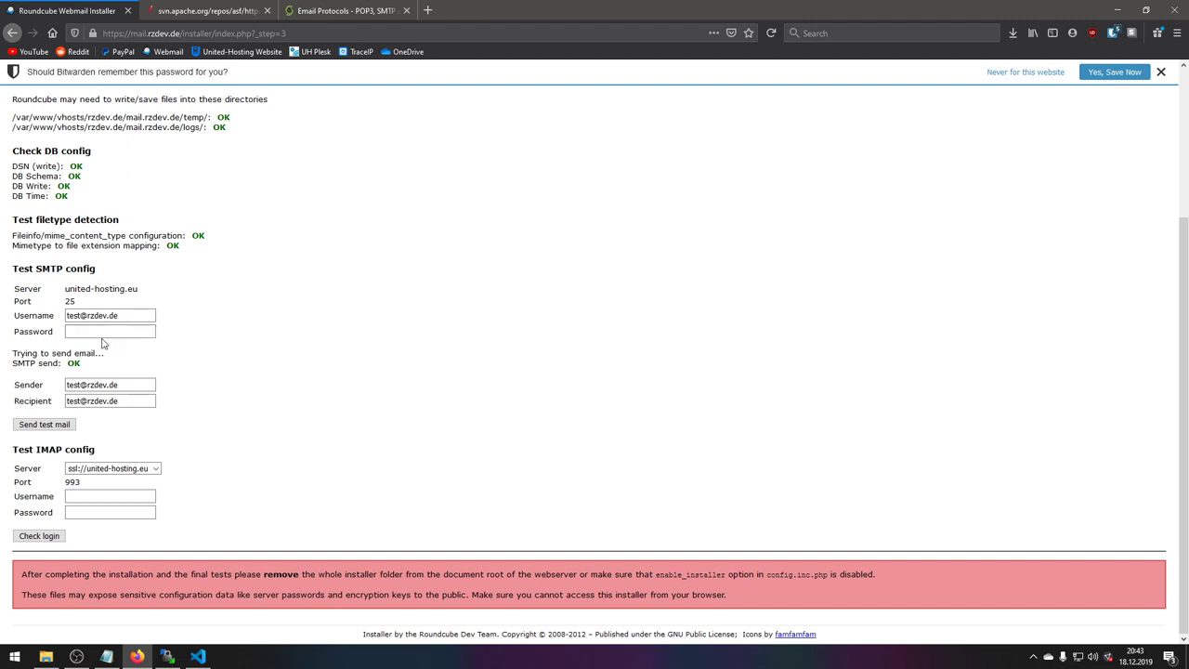
left_click(141, 319)
- Copy the sender address into IMAP Username, enter the password and submit the login check
left_click(75, 497)
left_click_drag(121, 384, 54, 385)
key("ctrl+c")
left_click(76, 496)
key("ctrl+v")
left_click(83, 515)
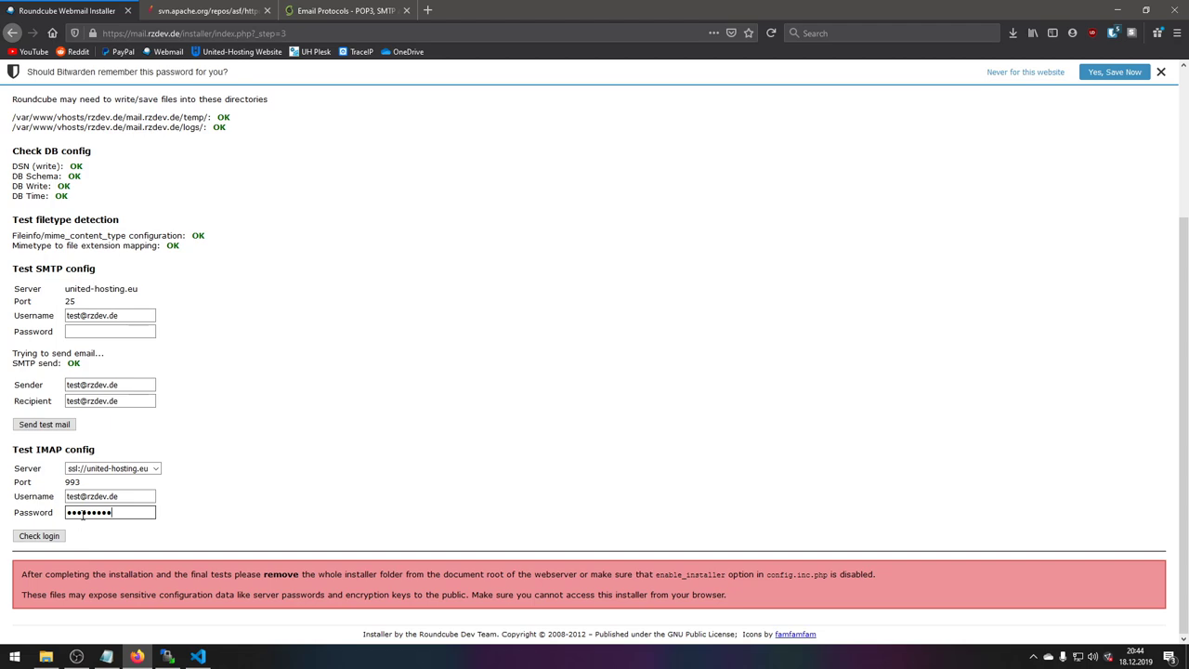
key("Return")
- Re-enter the IMAP password, run Check login, and dismiss the Firefox and Bitwarden save prompts
scroll(207, 446, "down", 3)
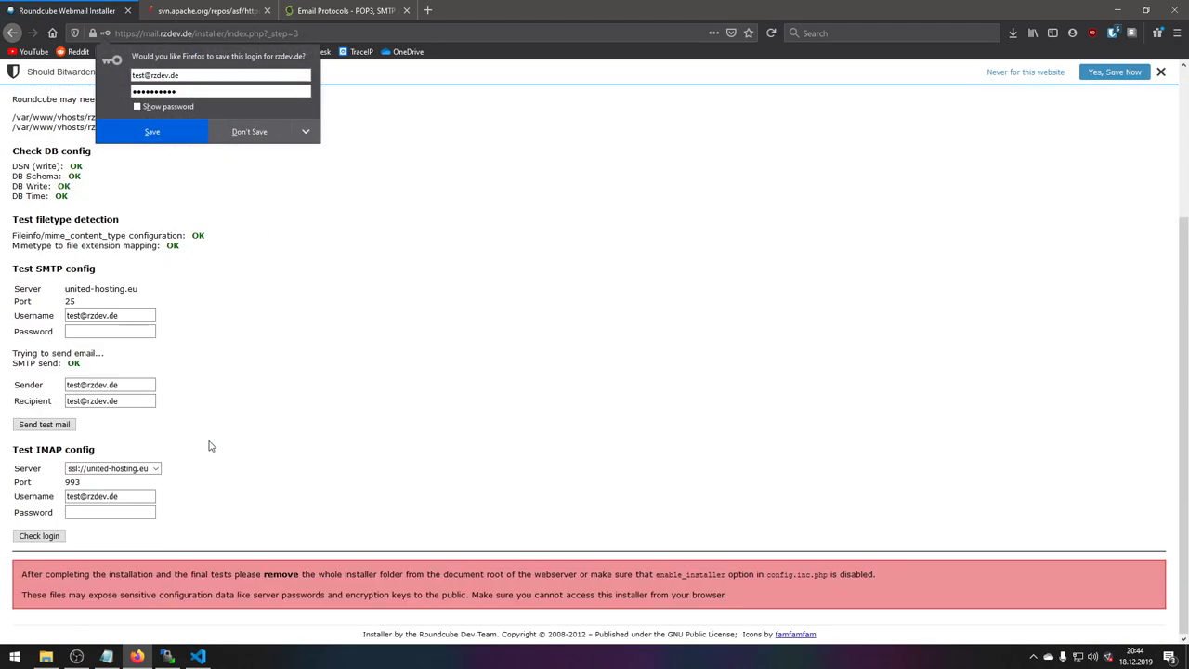
left_click(76, 513)
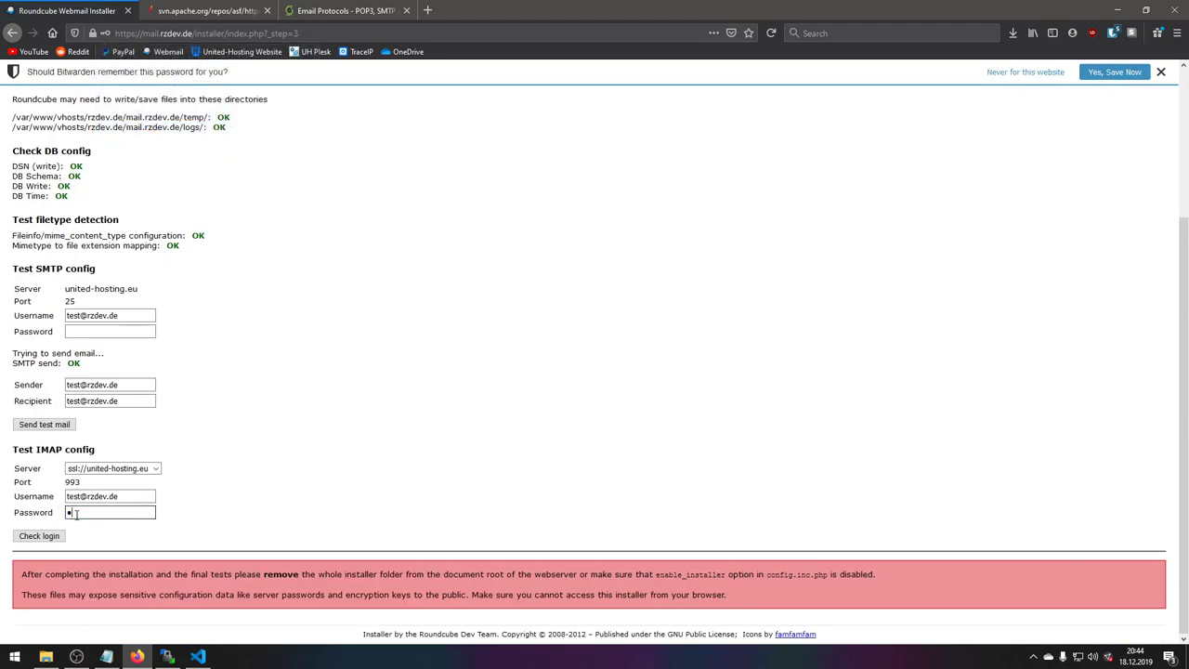
left_click(59, 535)
scroll(65, 531, "down", 3)
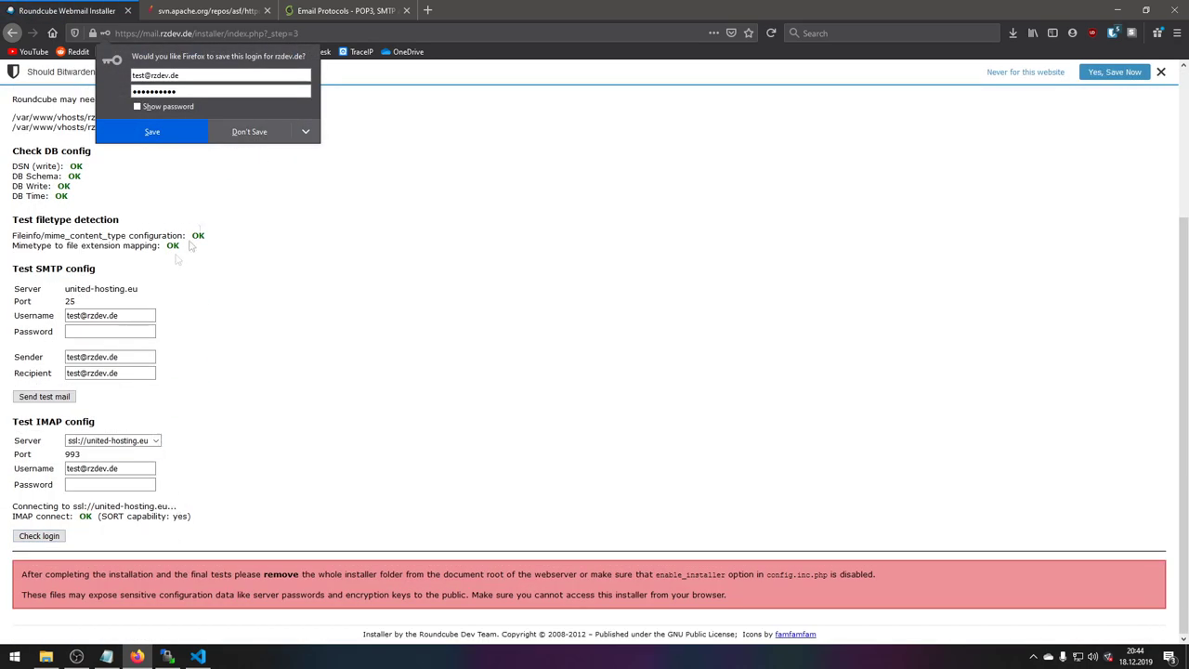
left_click(249, 138)
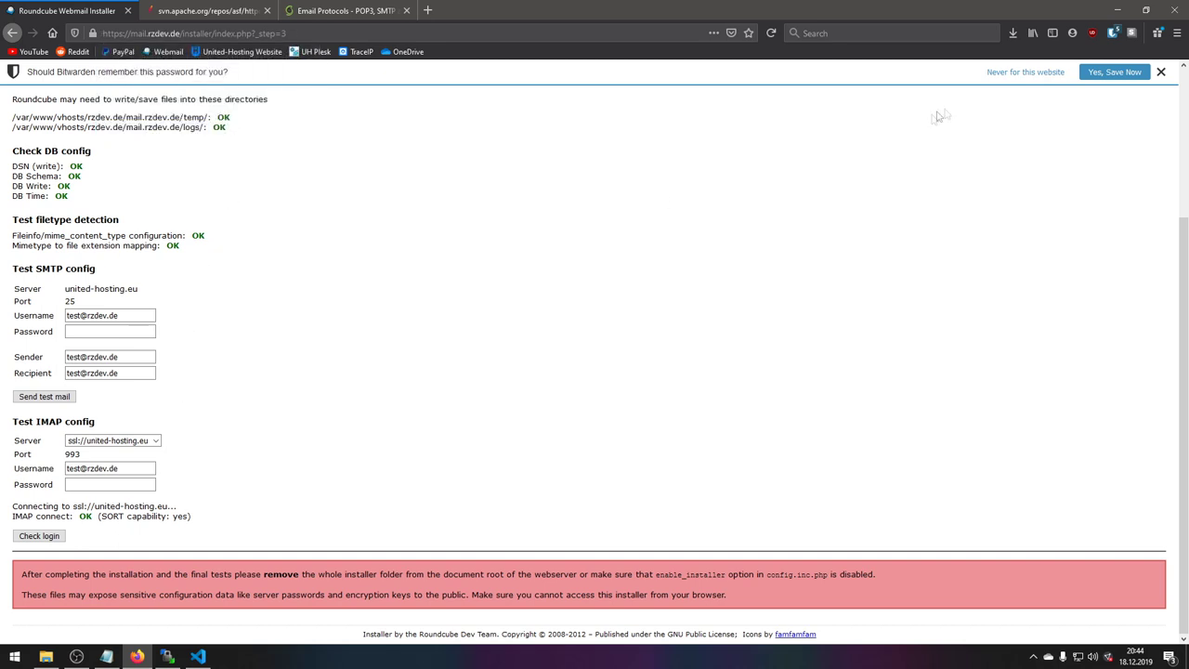
left_click(1160, 72)
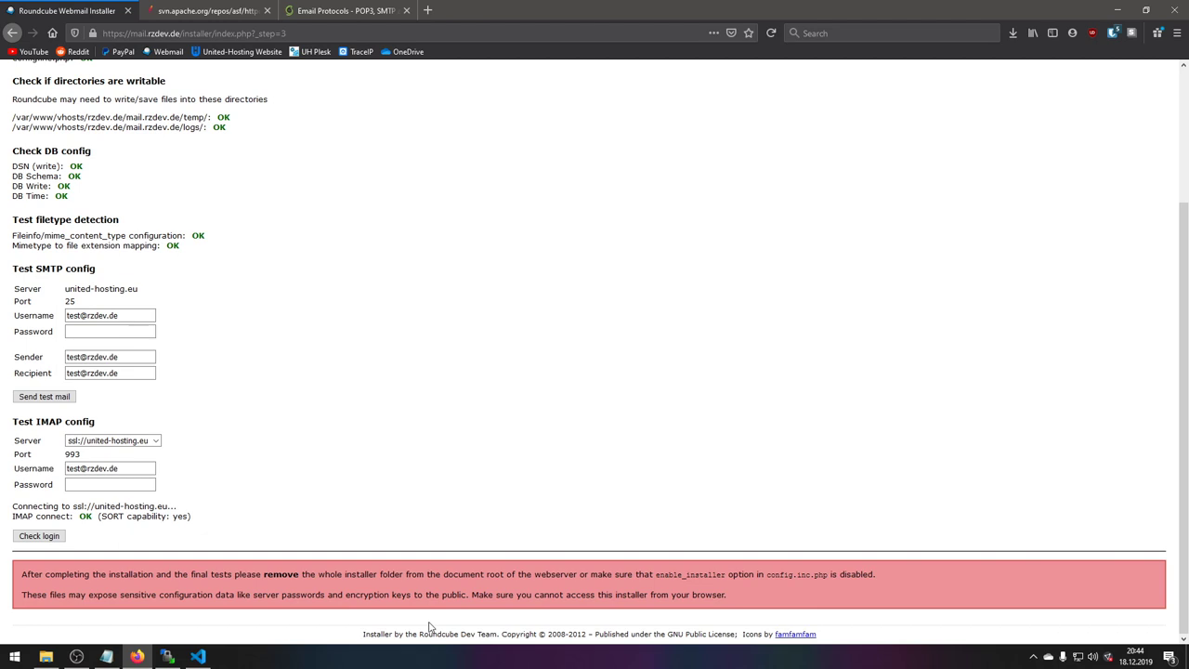
- Delete the installer folder from the server root in WinSCP, then return to the browser's installer page
left_click(168, 656)
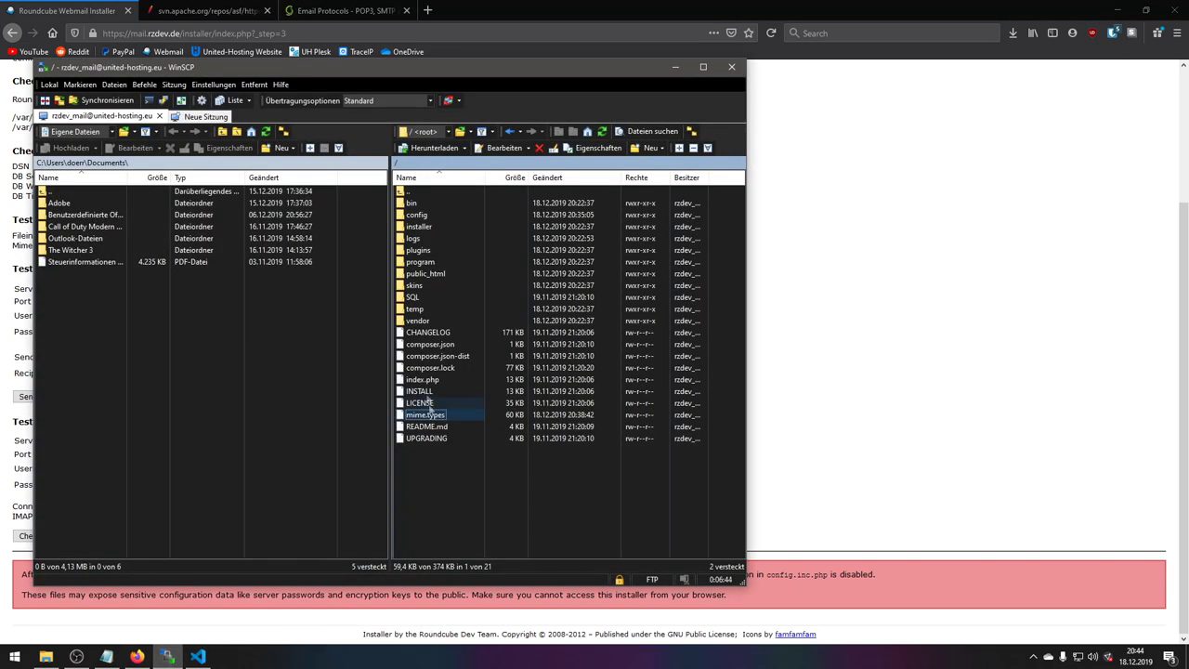
left_click(425, 228)
right_click(425, 227)
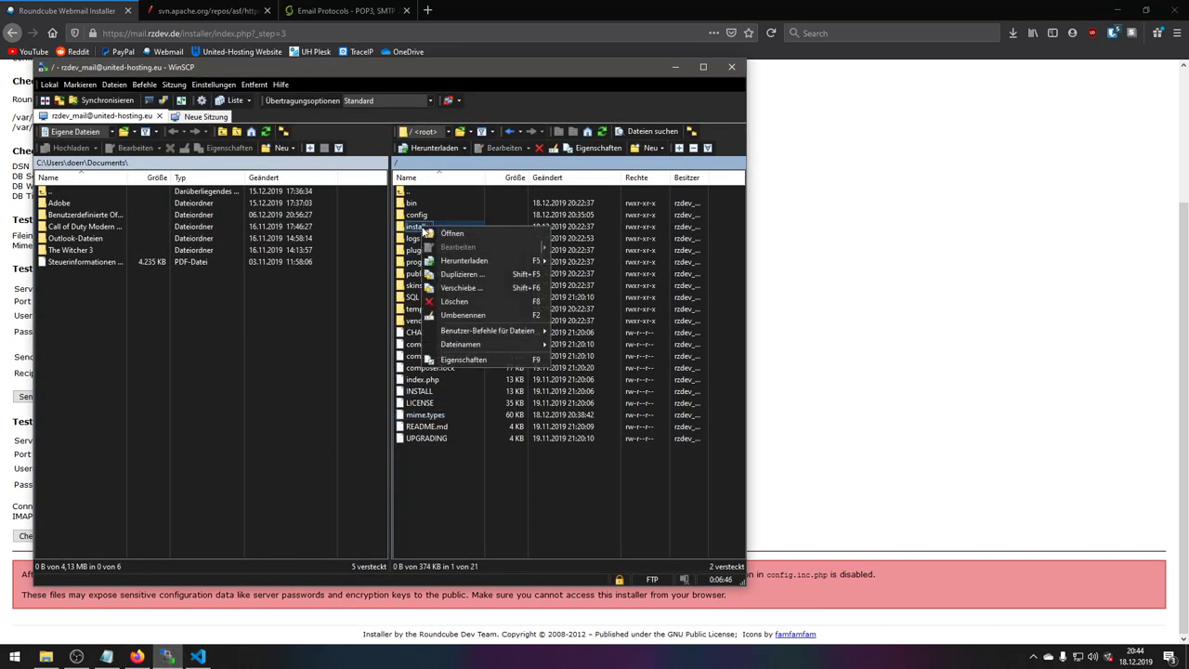
left_click(458, 309)
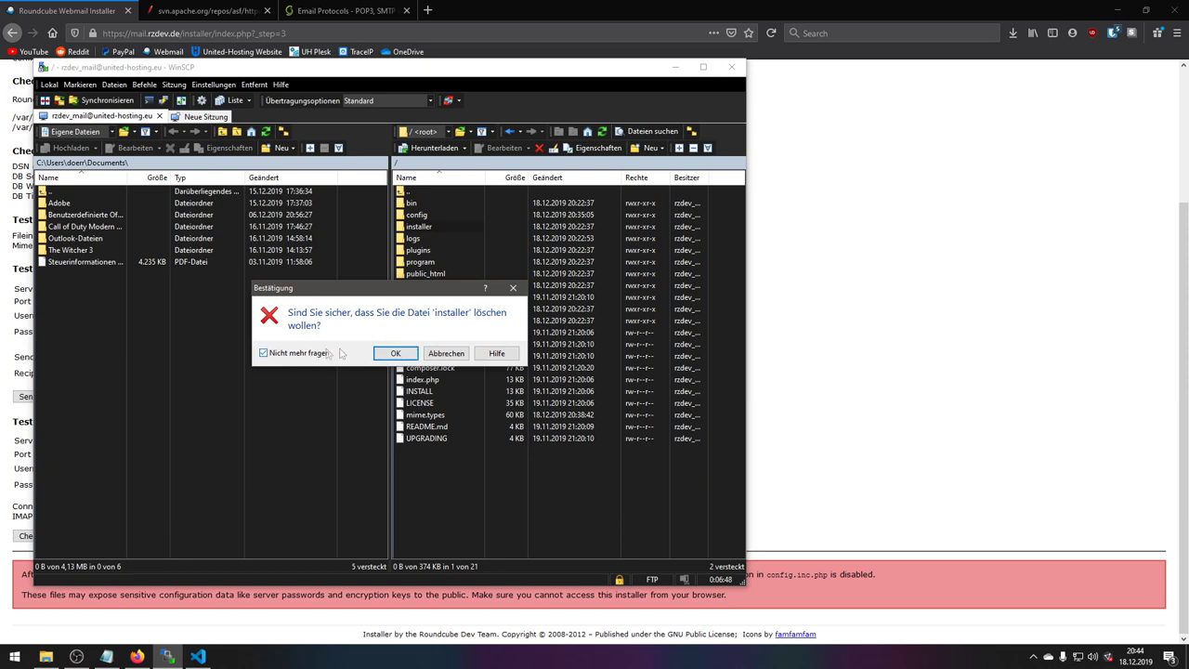
left_click(400, 354)
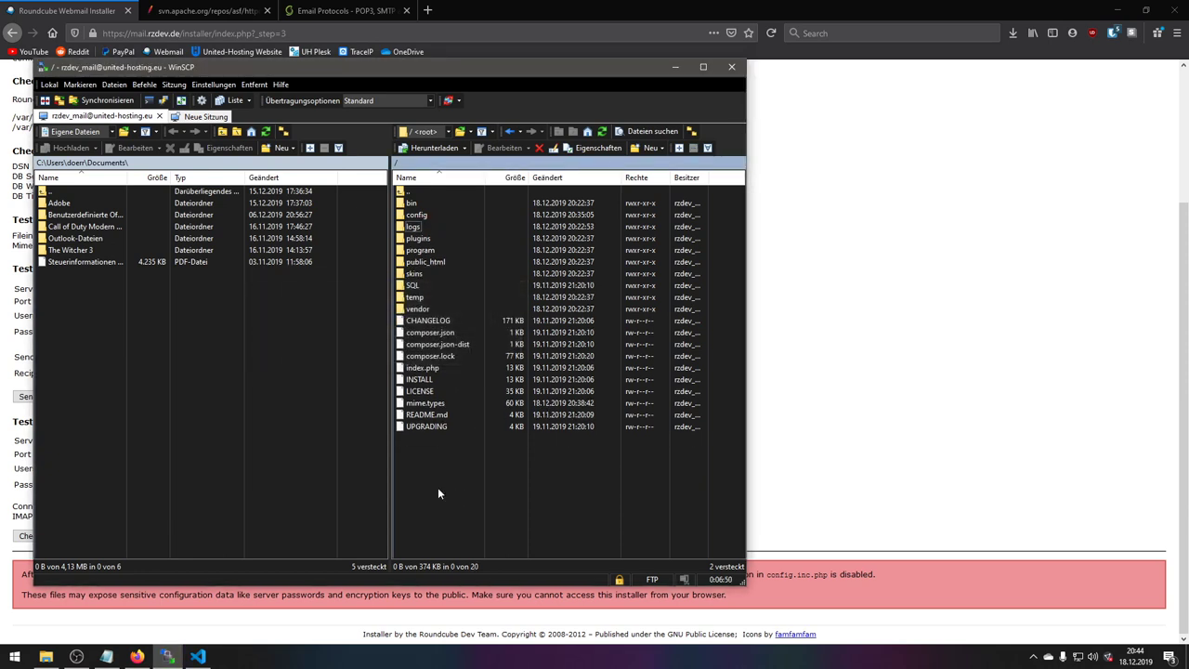
left_click(899, 249)
left_click_drag(305, 37, 183, 34)
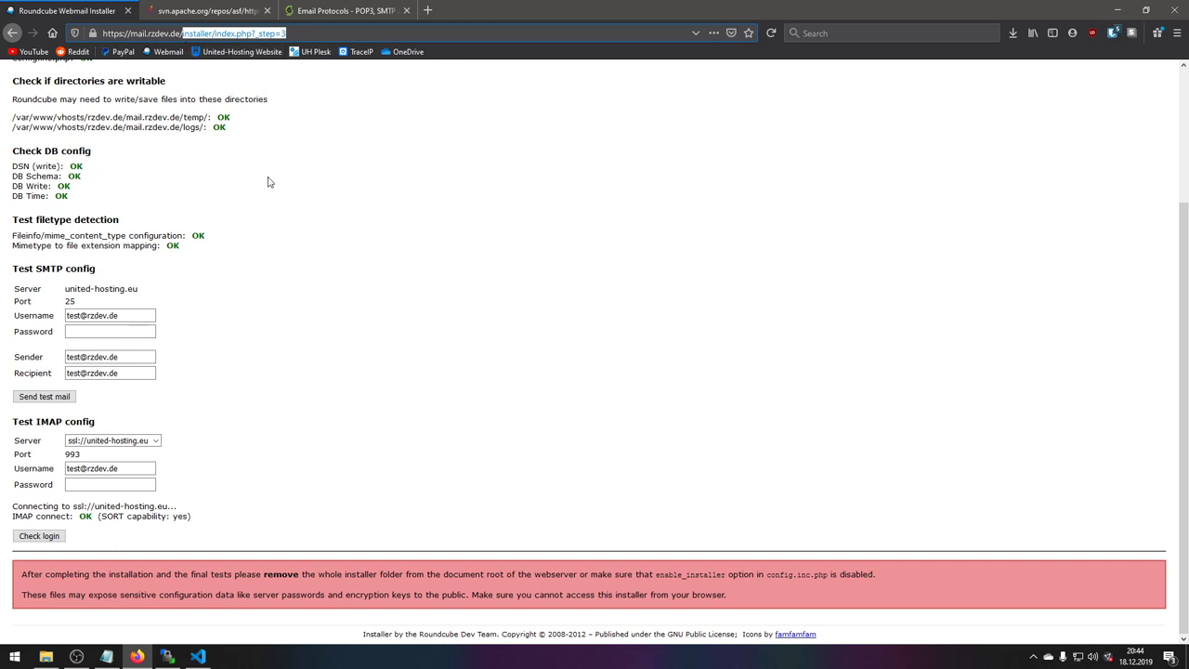
- Load mail.rzdev.de without the installer path and log in with the test mailbox's username and password
key("BackSpace")
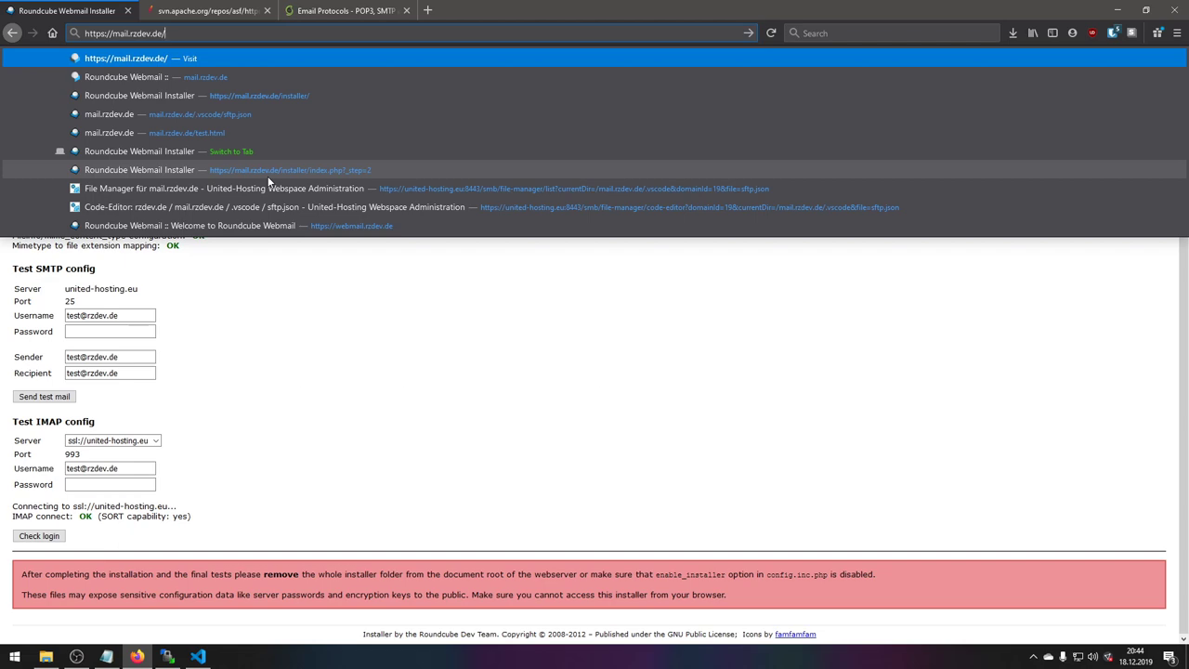
key("Return")
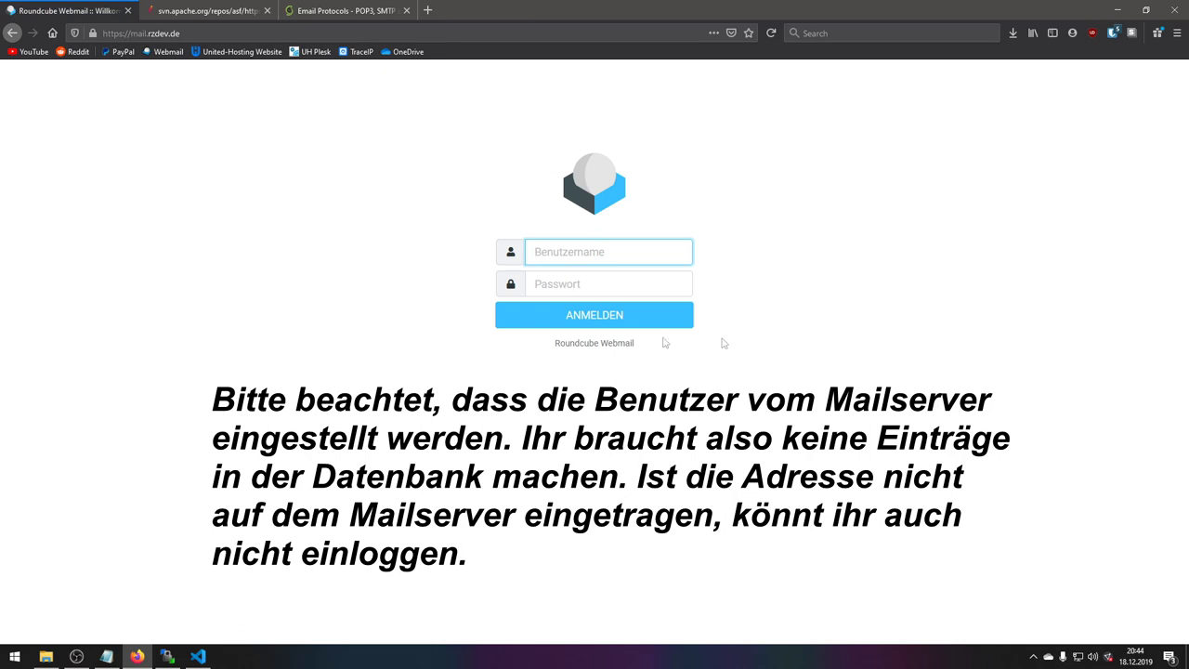
key("Tab")
type("t")
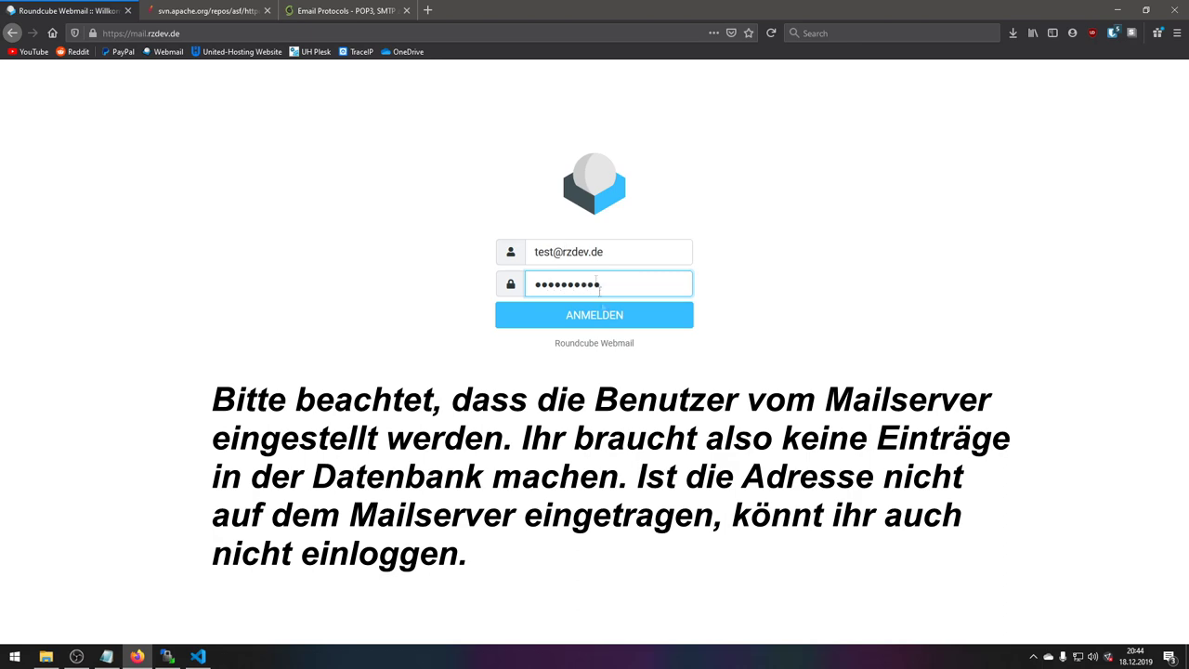
left_click(610, 325)
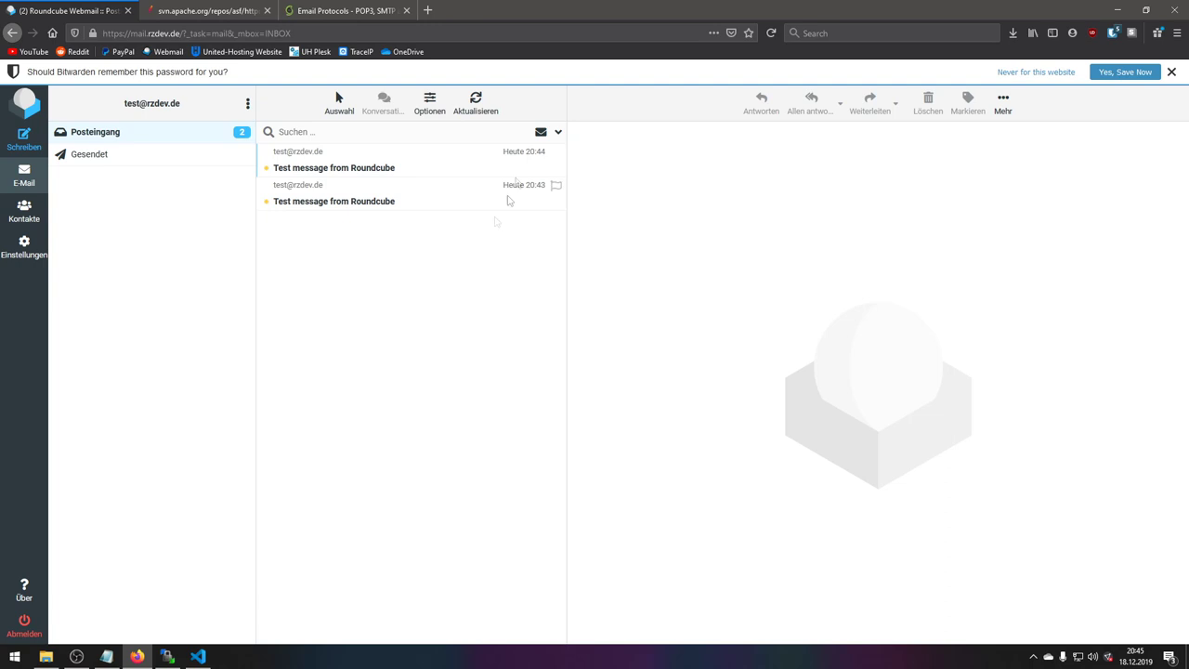
- Dismiss the Bitwarden bar and open the 20:44 and 20:43 test messages, ending on 20:44
left_click(1171, 72)
left_click(316, 143)
left_click(345, 161)
left_click(358, 141)
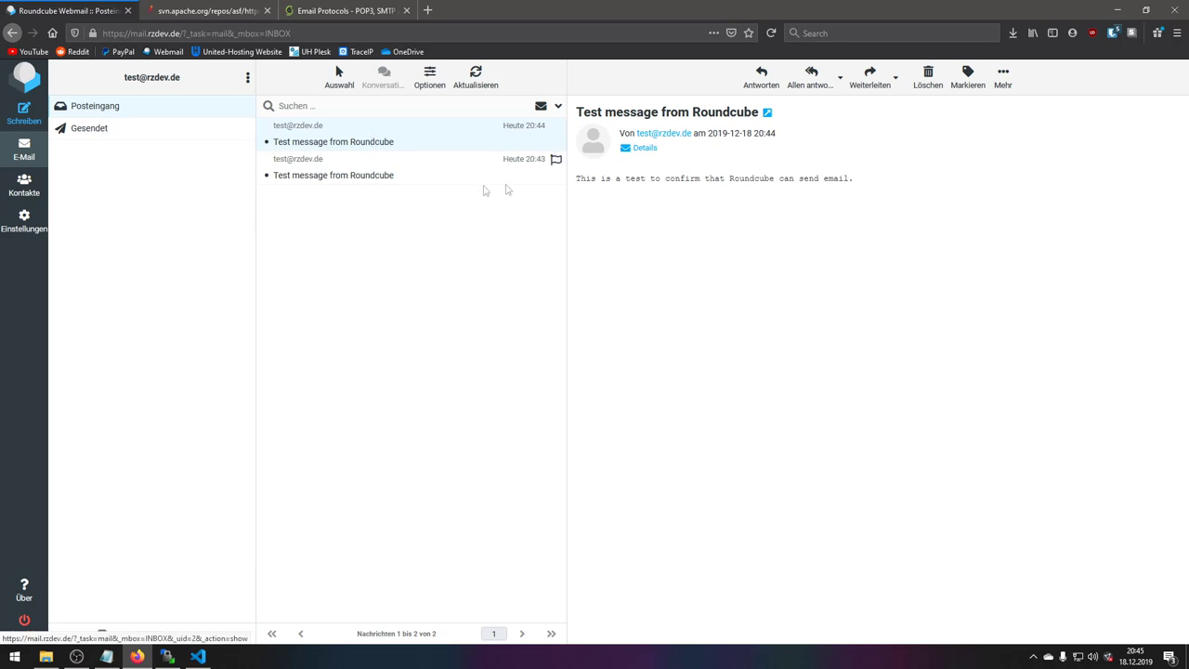
- Narrow the browser window to check the mobile layout and sidebar, then maximize it again
left_click_drag(513, 11, 512, 32)
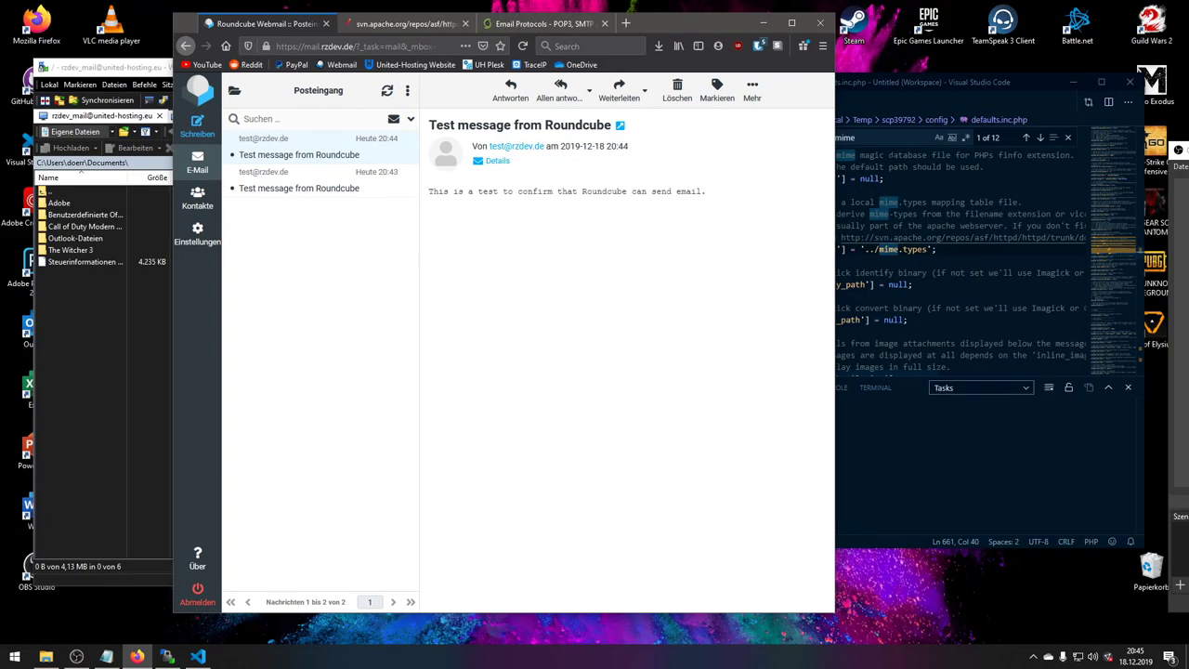
left_click_drag(832, 155, 406, 176)
left_click(187, 90)
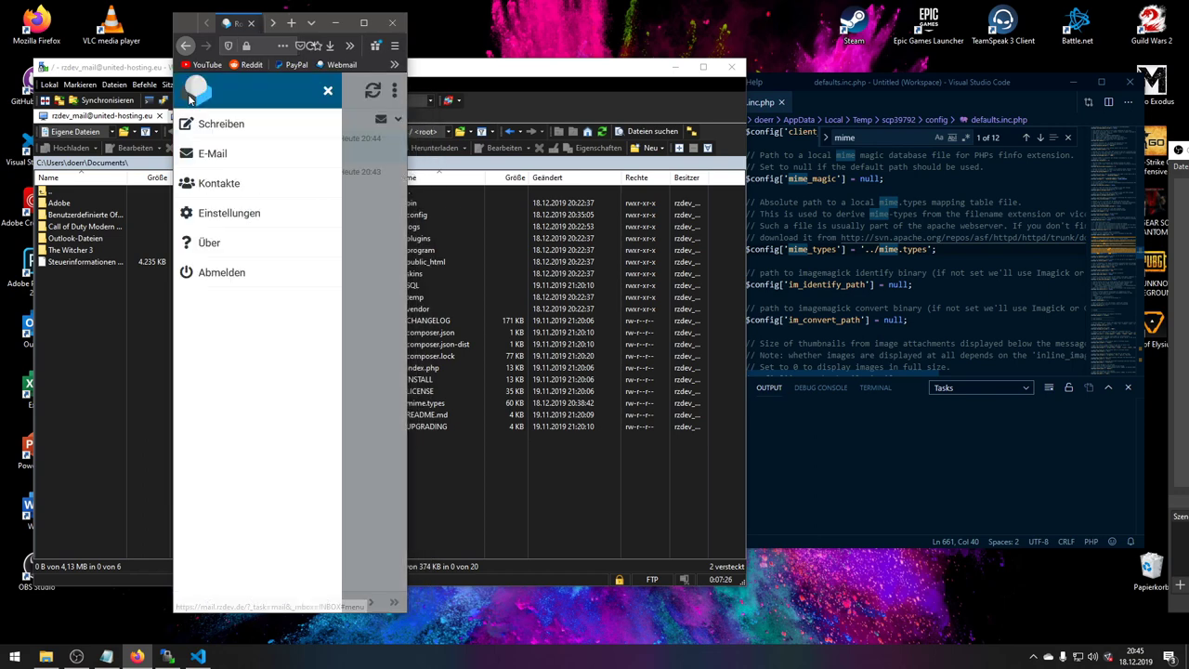
left_click(328, 93)
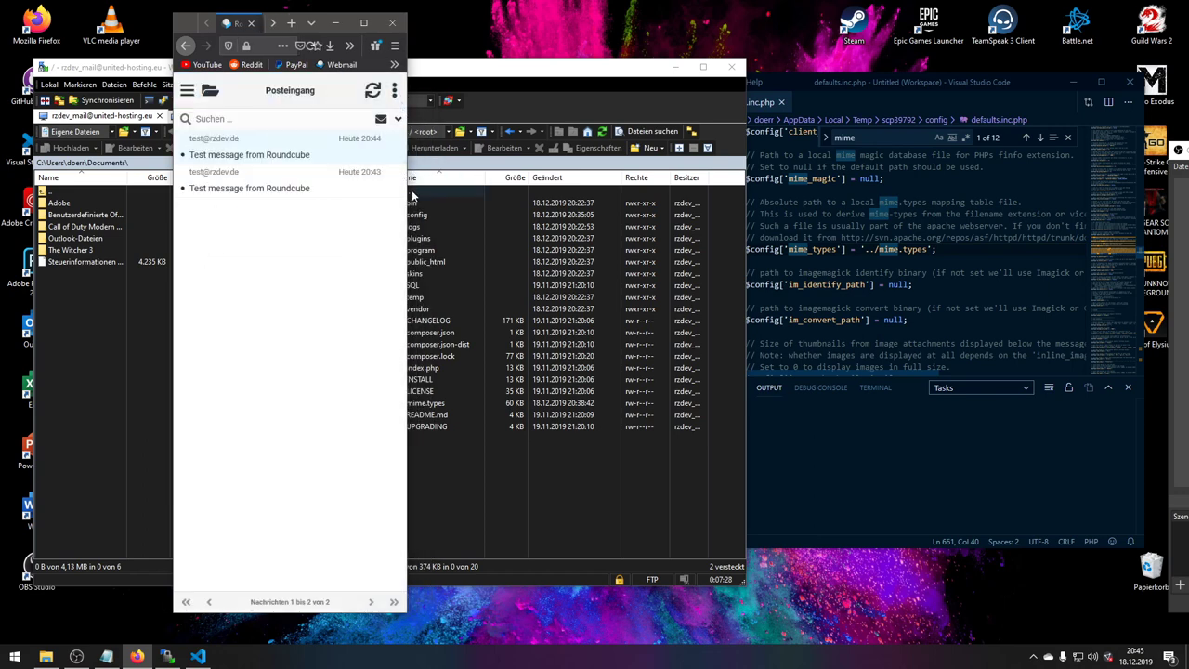
left_click_drag(406, 227, 953, 228)
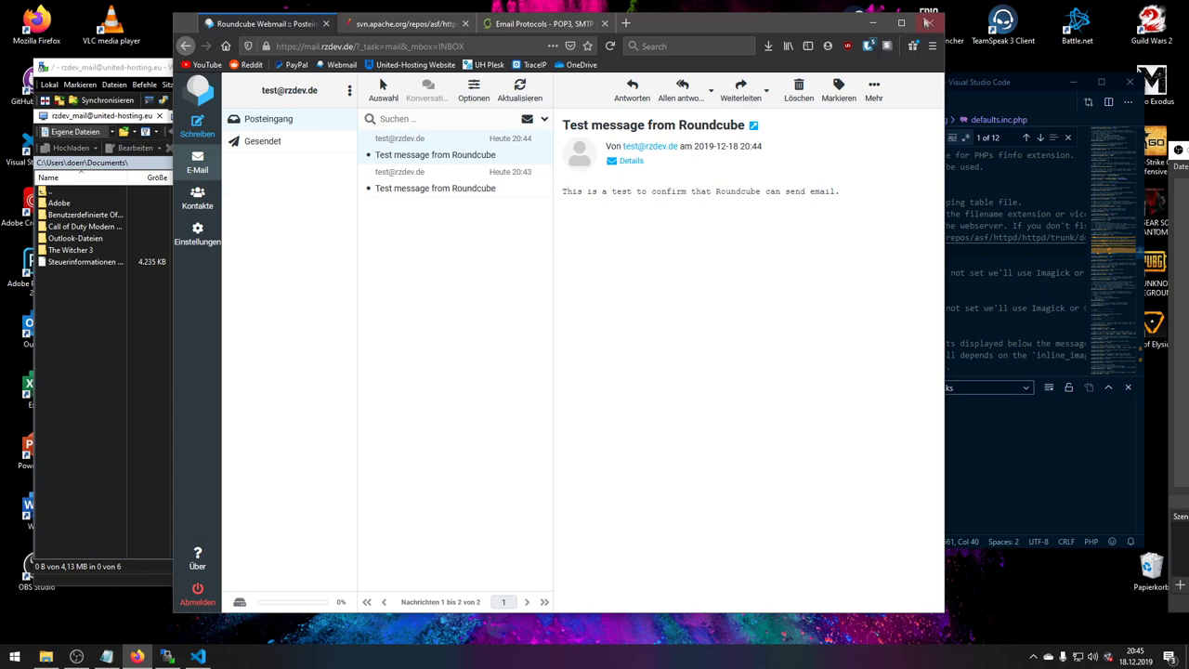
left_click(920, 11)
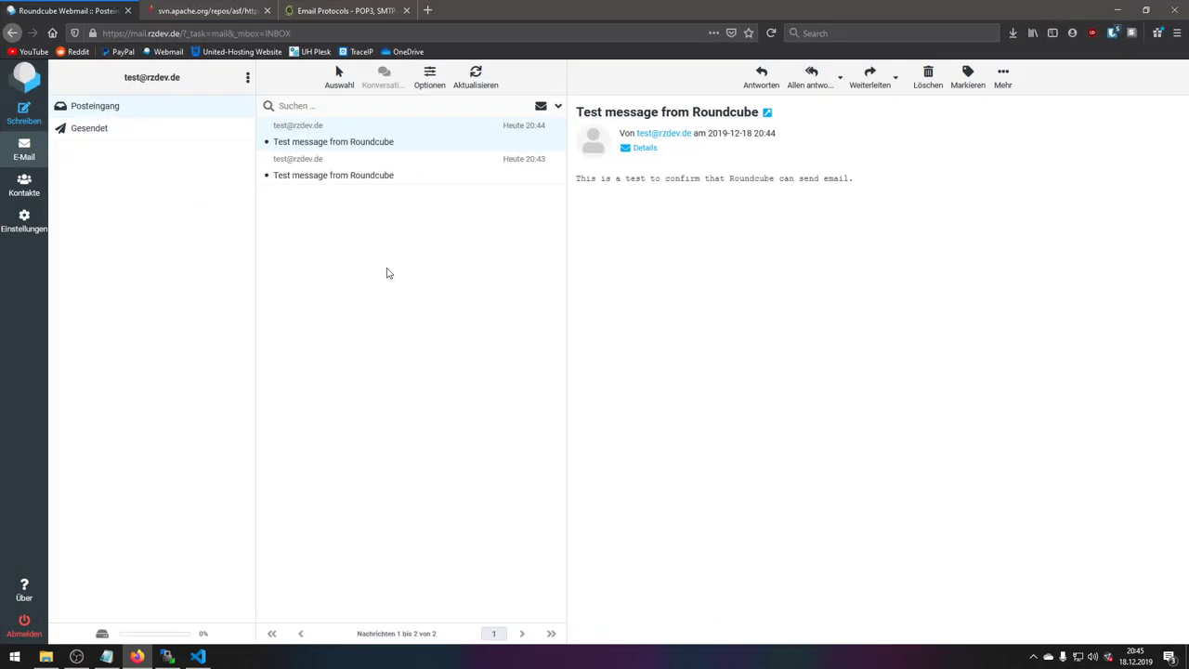
left_click(24, 221)
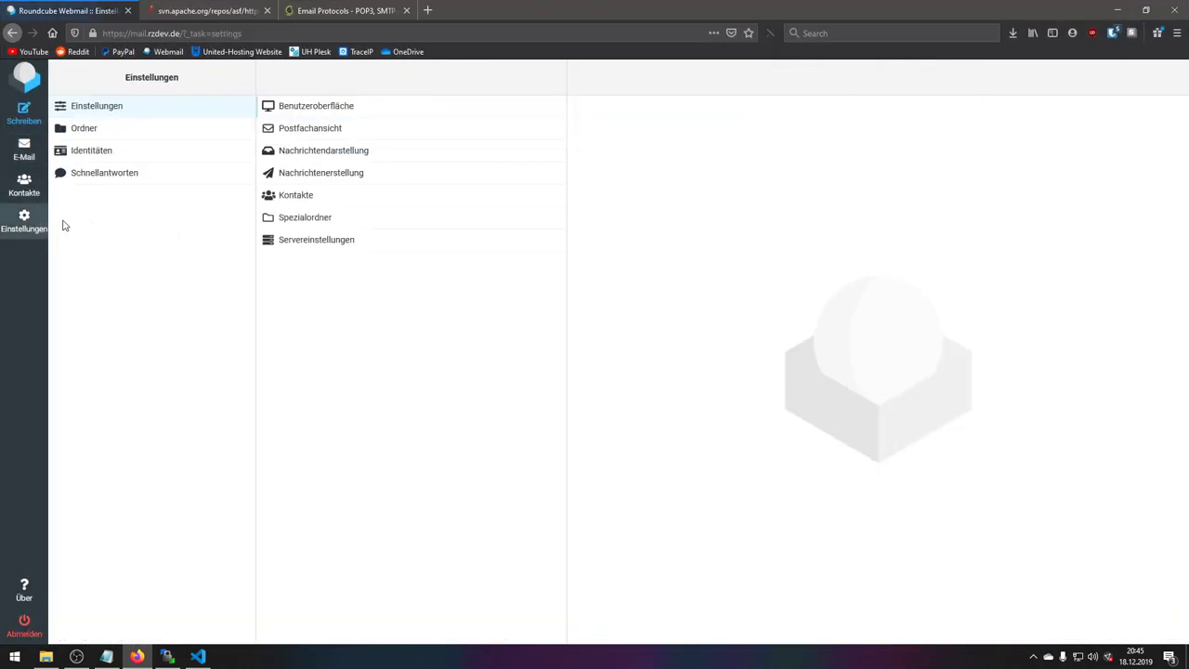
left_click(305, 110)
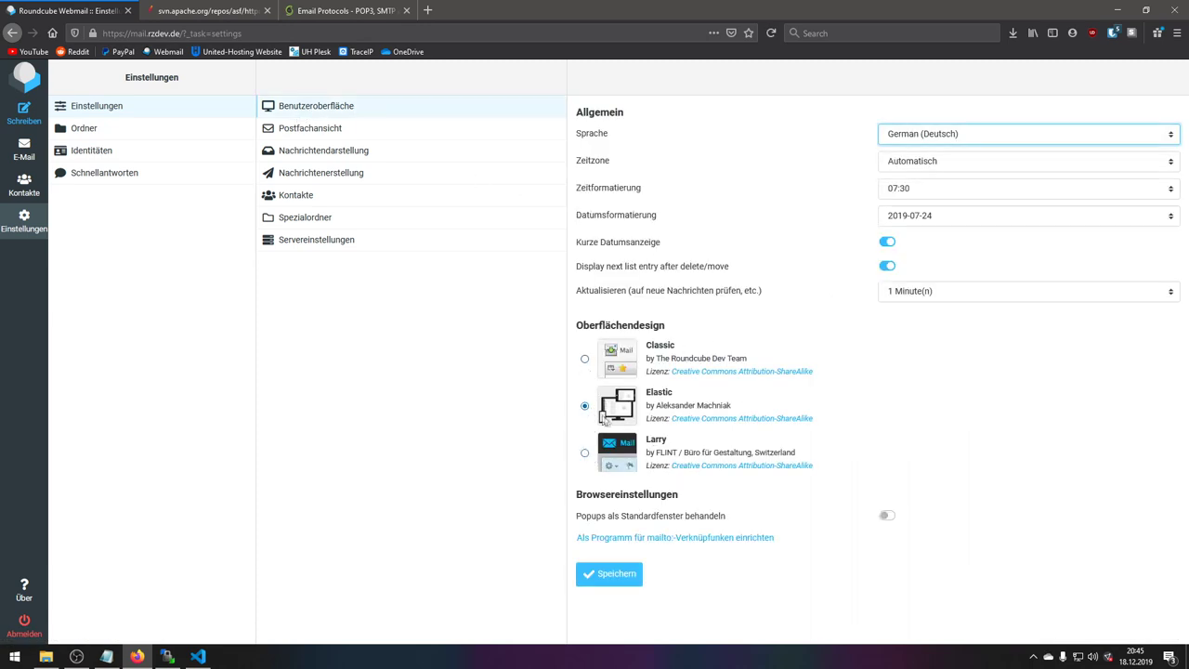
left_click(648, 409)
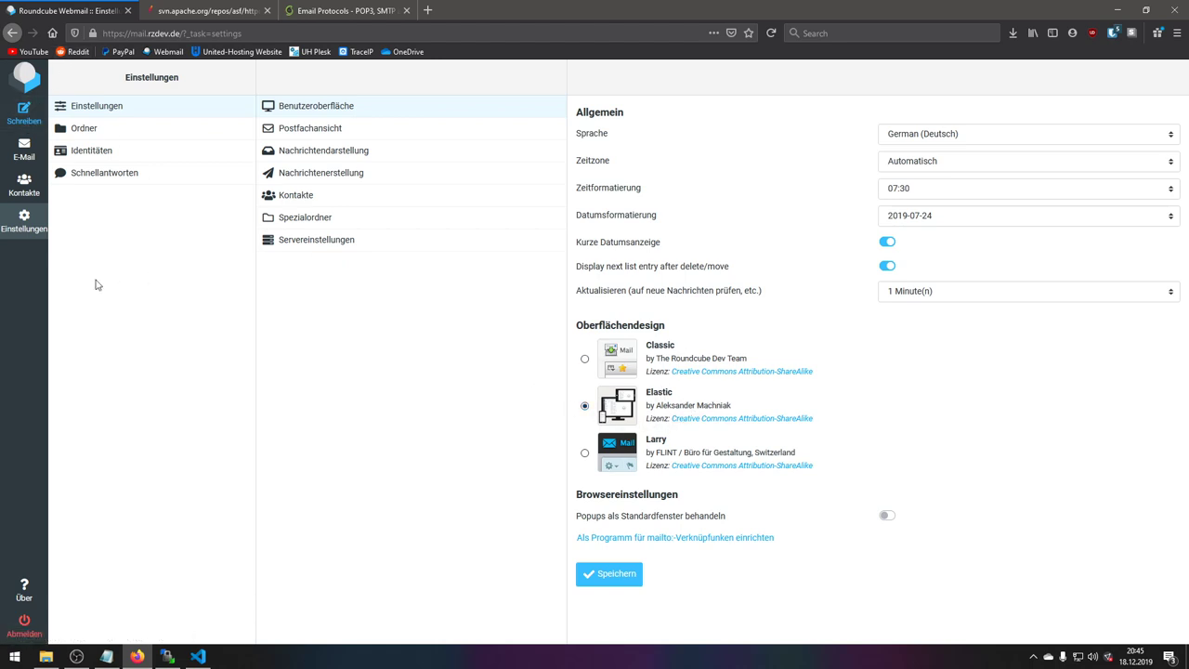
left_click(33, 152)
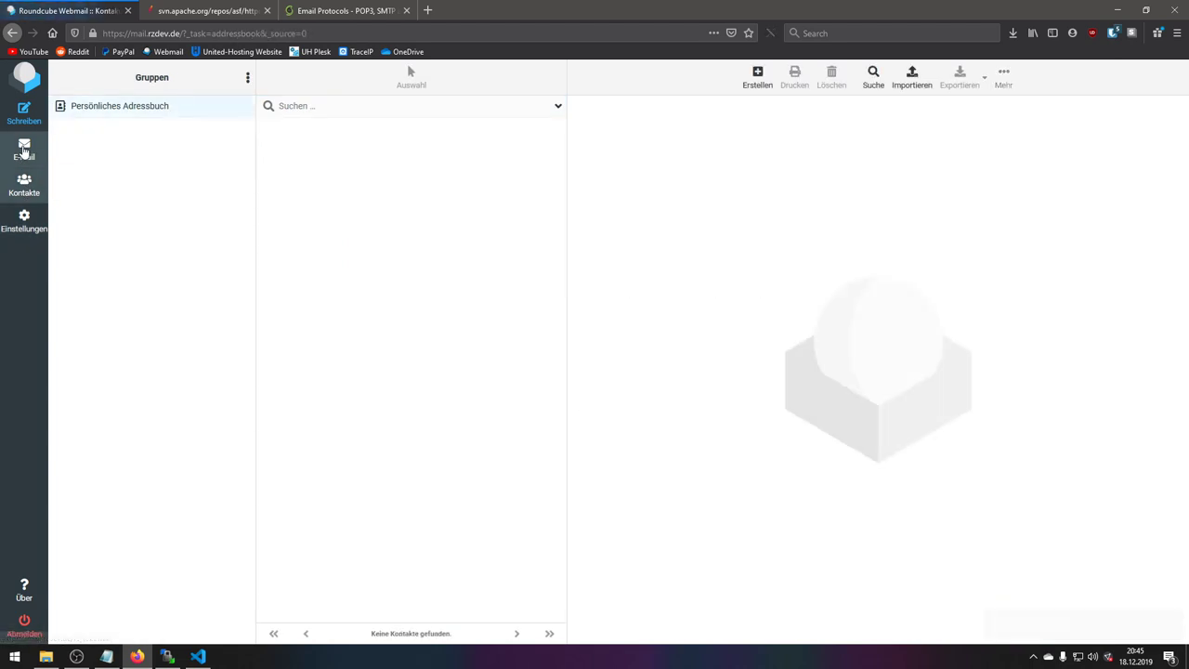